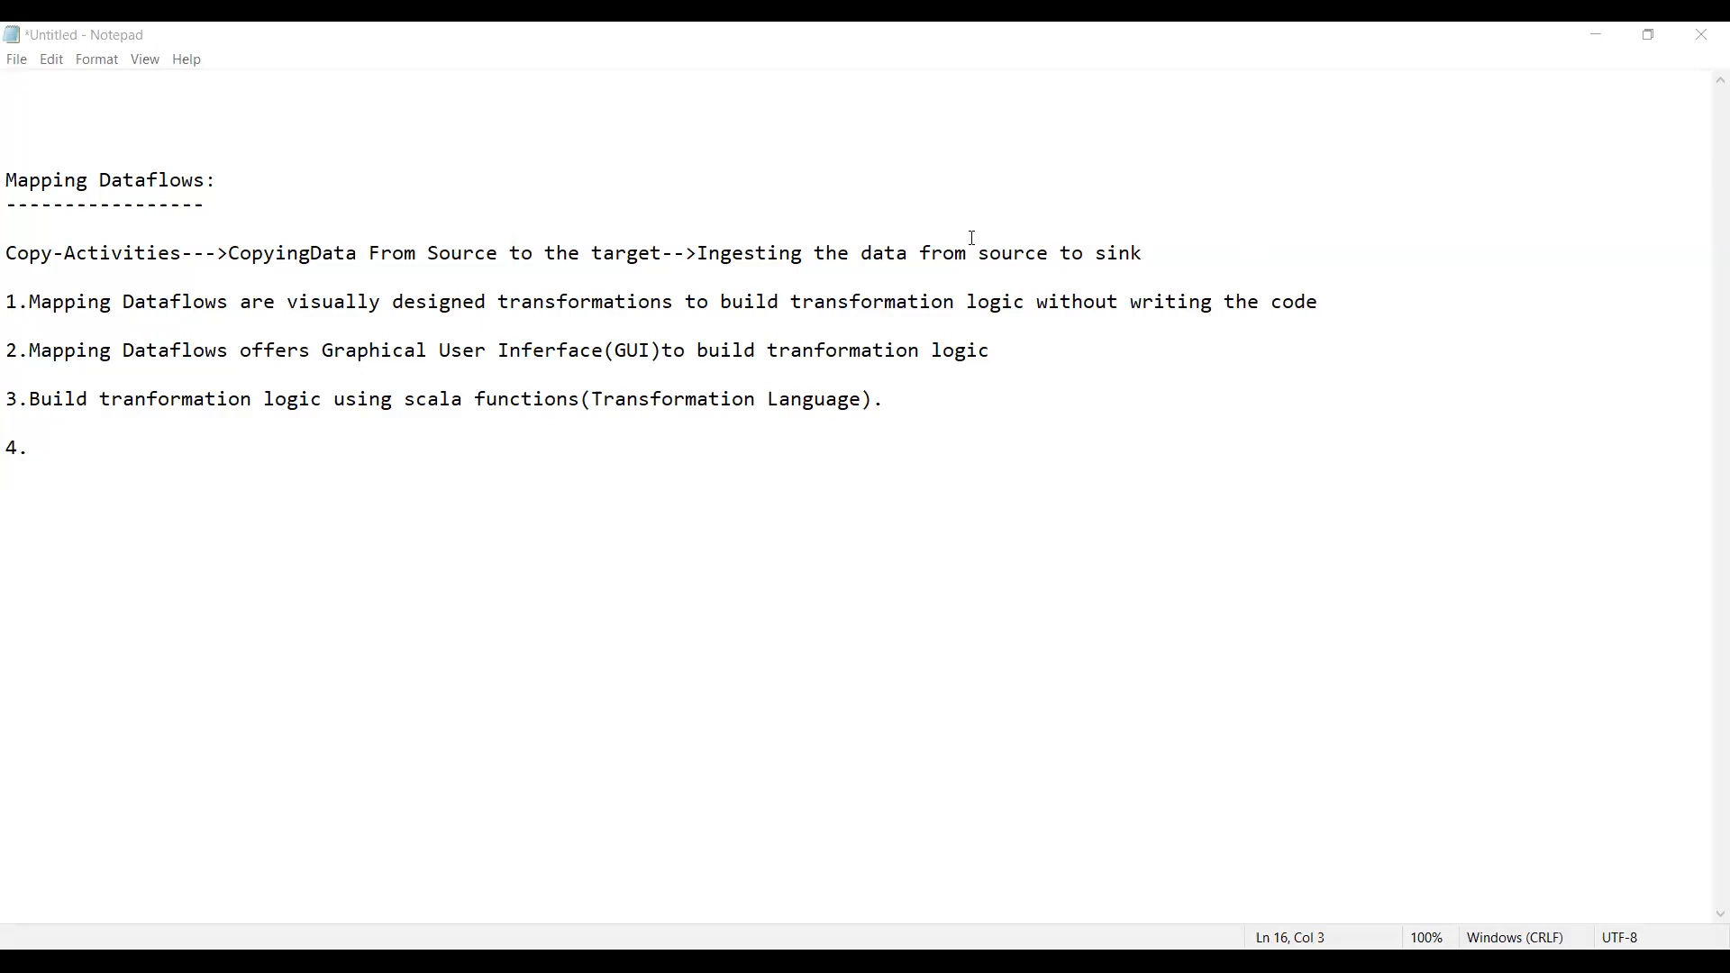
Remove the empty item 4 from the end of the Mapping Dataflows notes
left_click(57, 443)
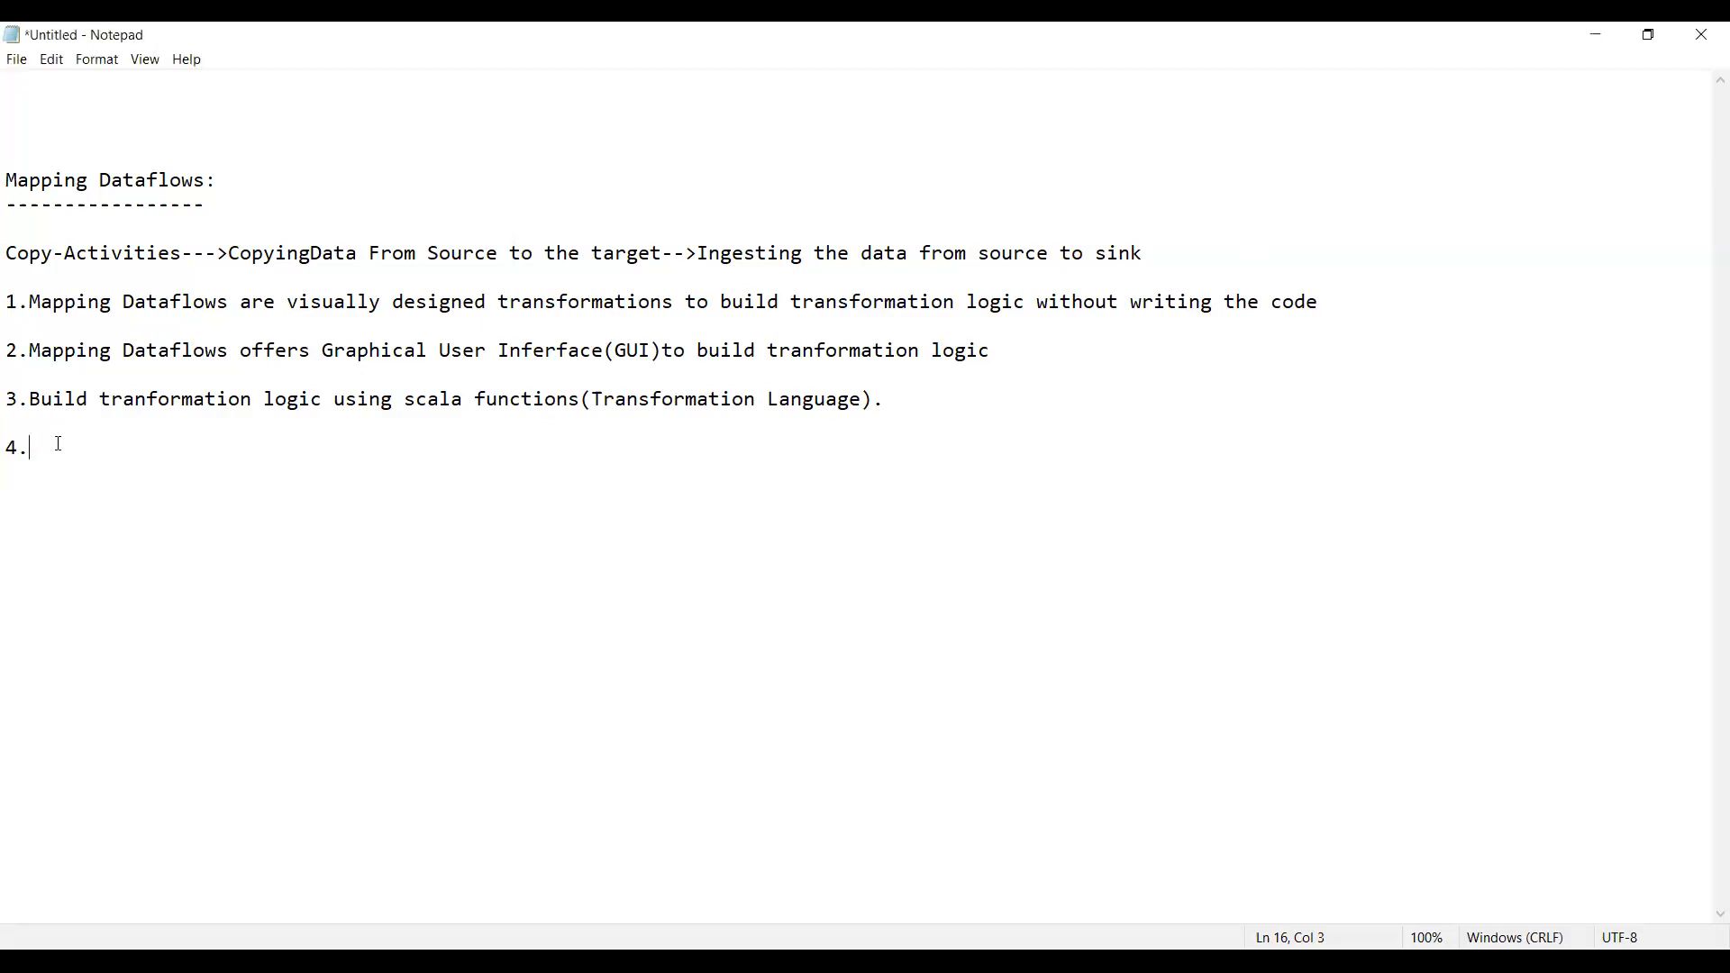
key("BackSpace")
key("BackSpace")
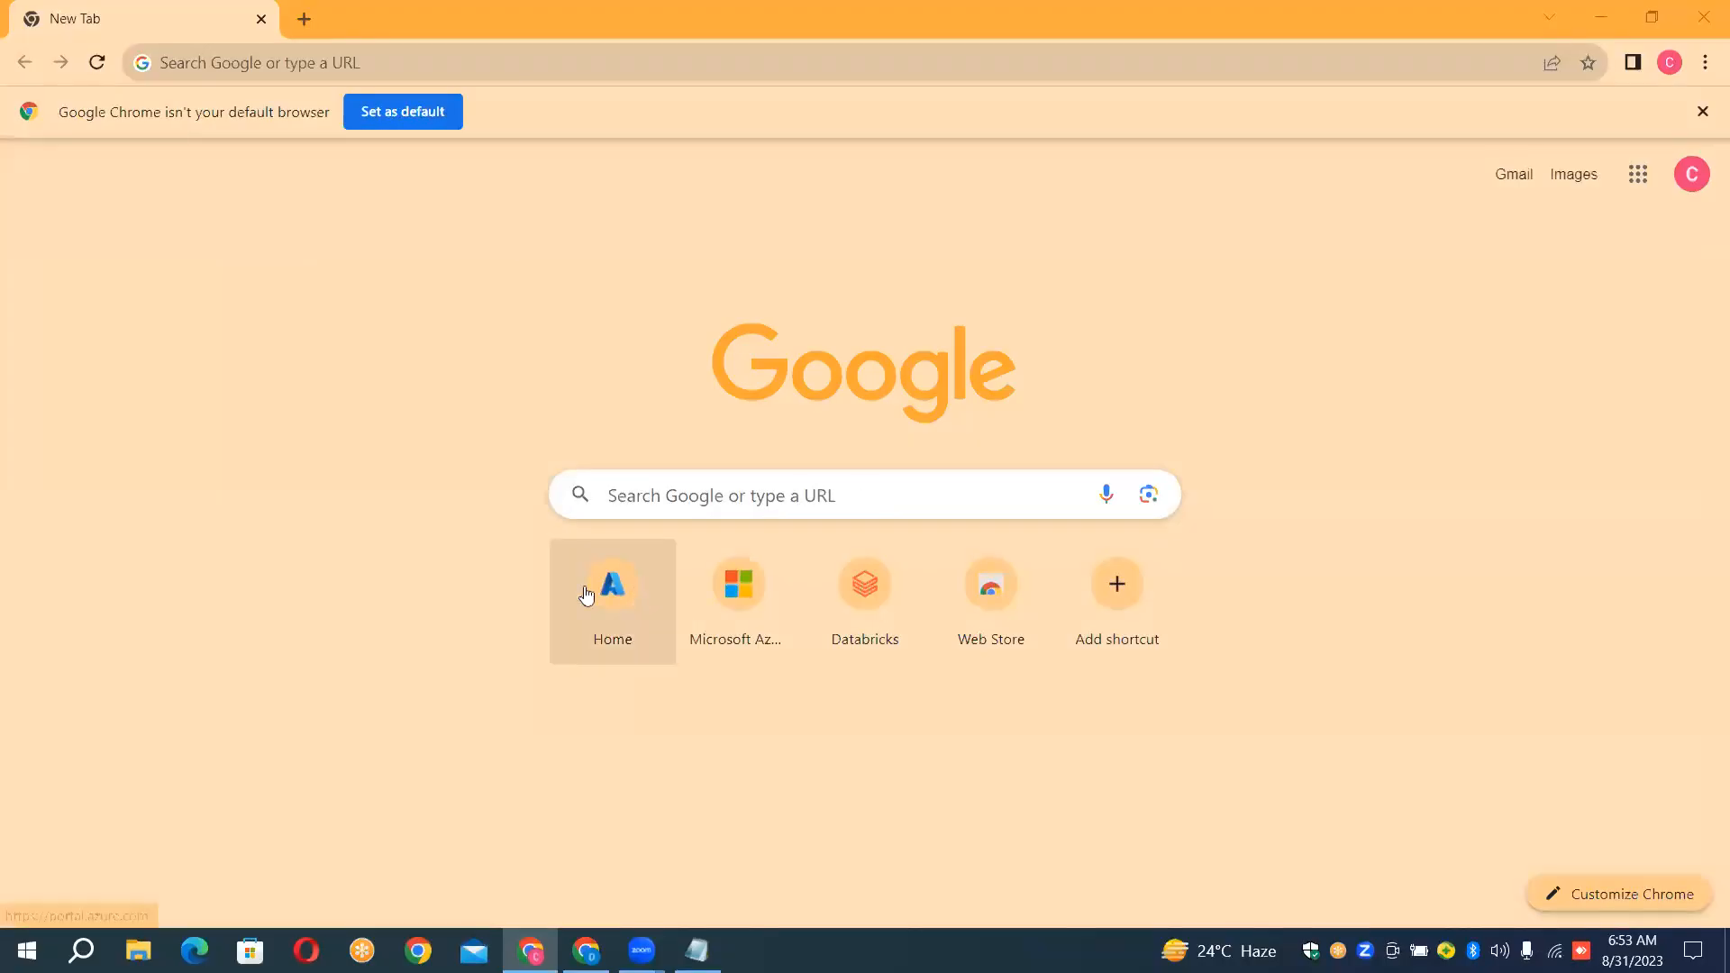
Switch to Chrome, open the Azure portal's Data factories page and begin creating a new data factory
left_click(574, 590)
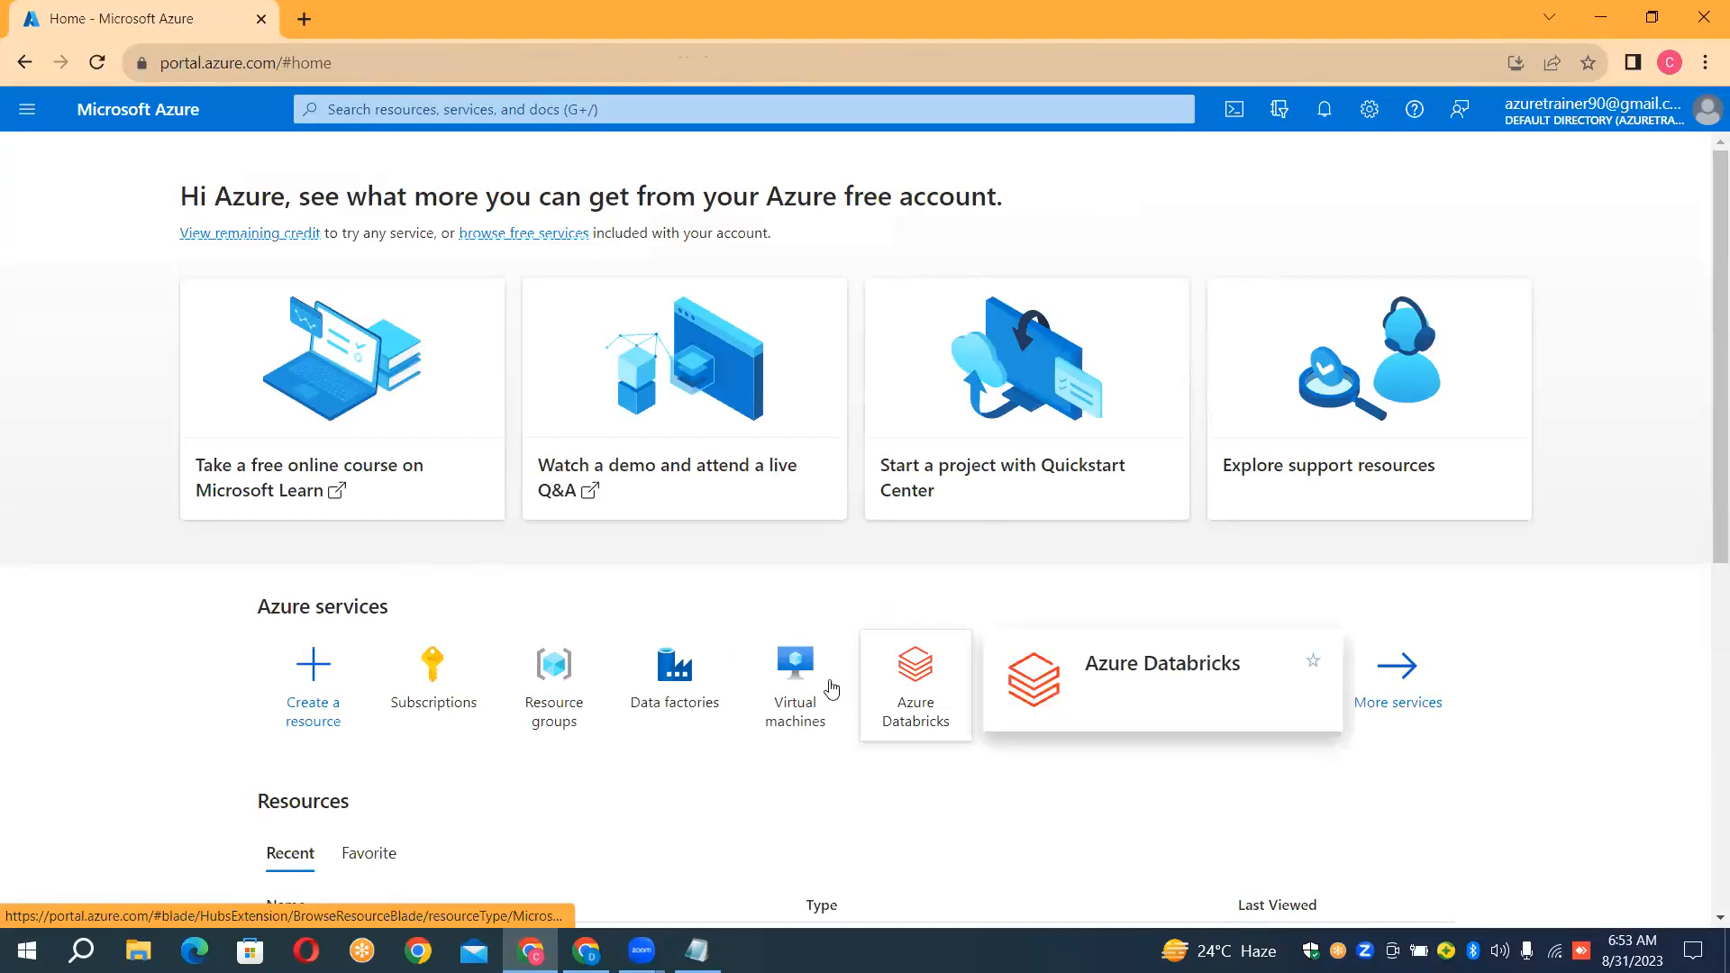
left_click(690, 701)
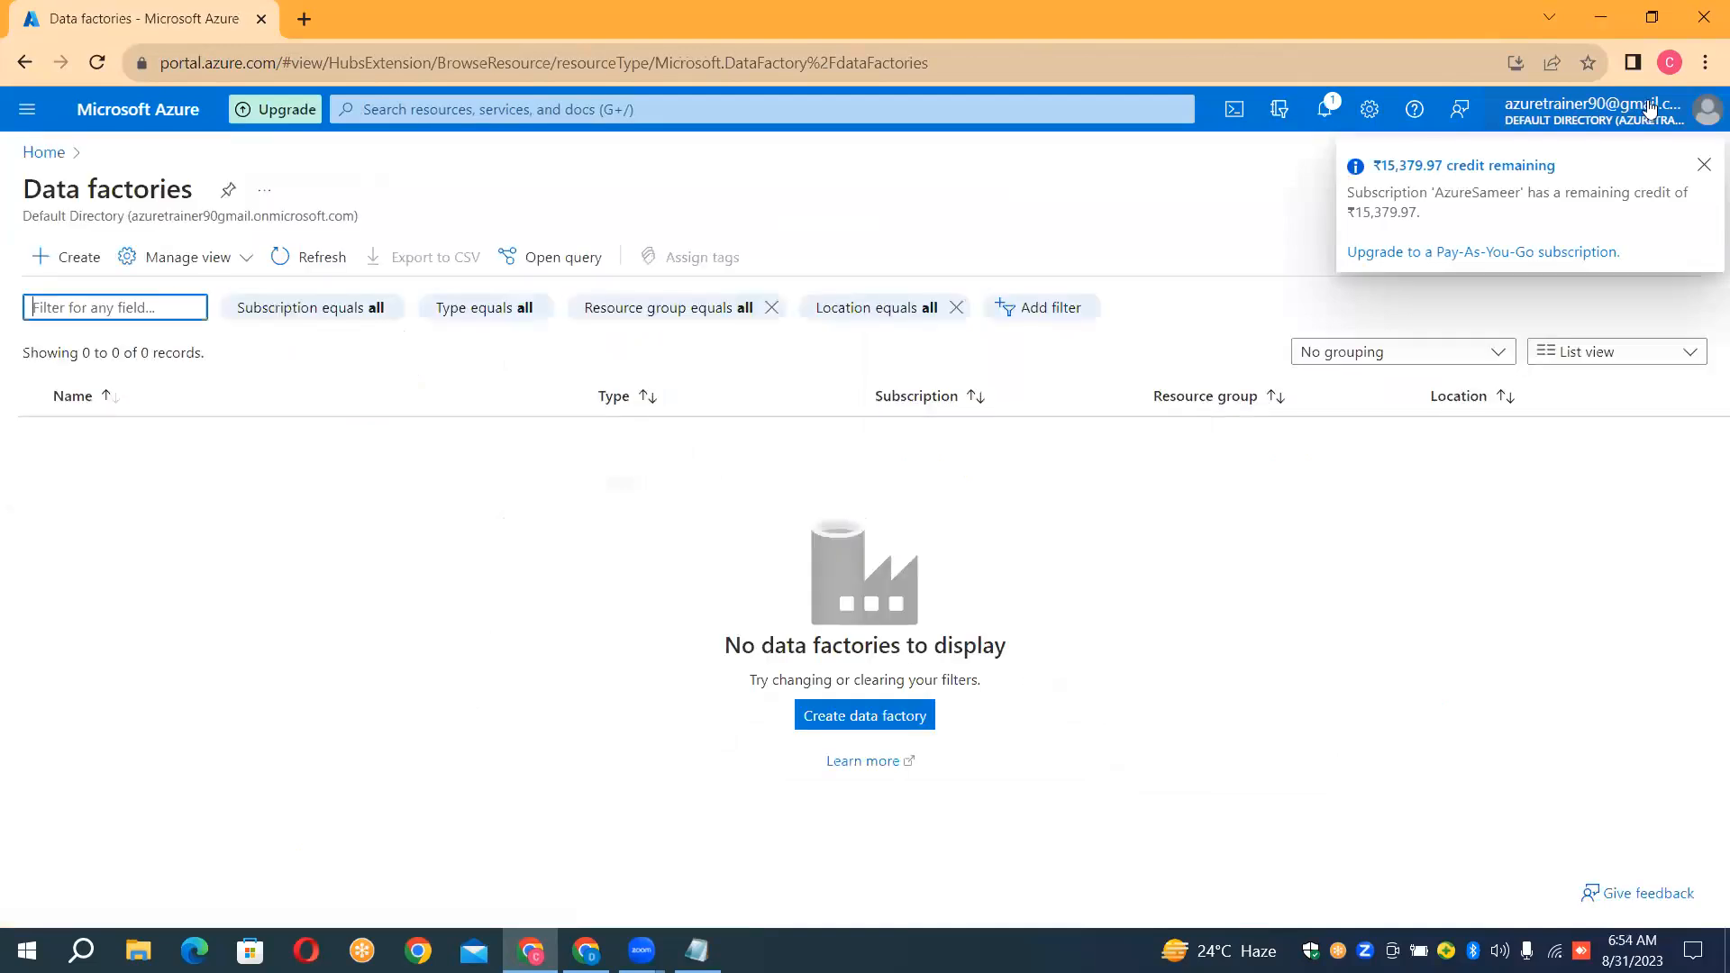
left_click(1705, 169)
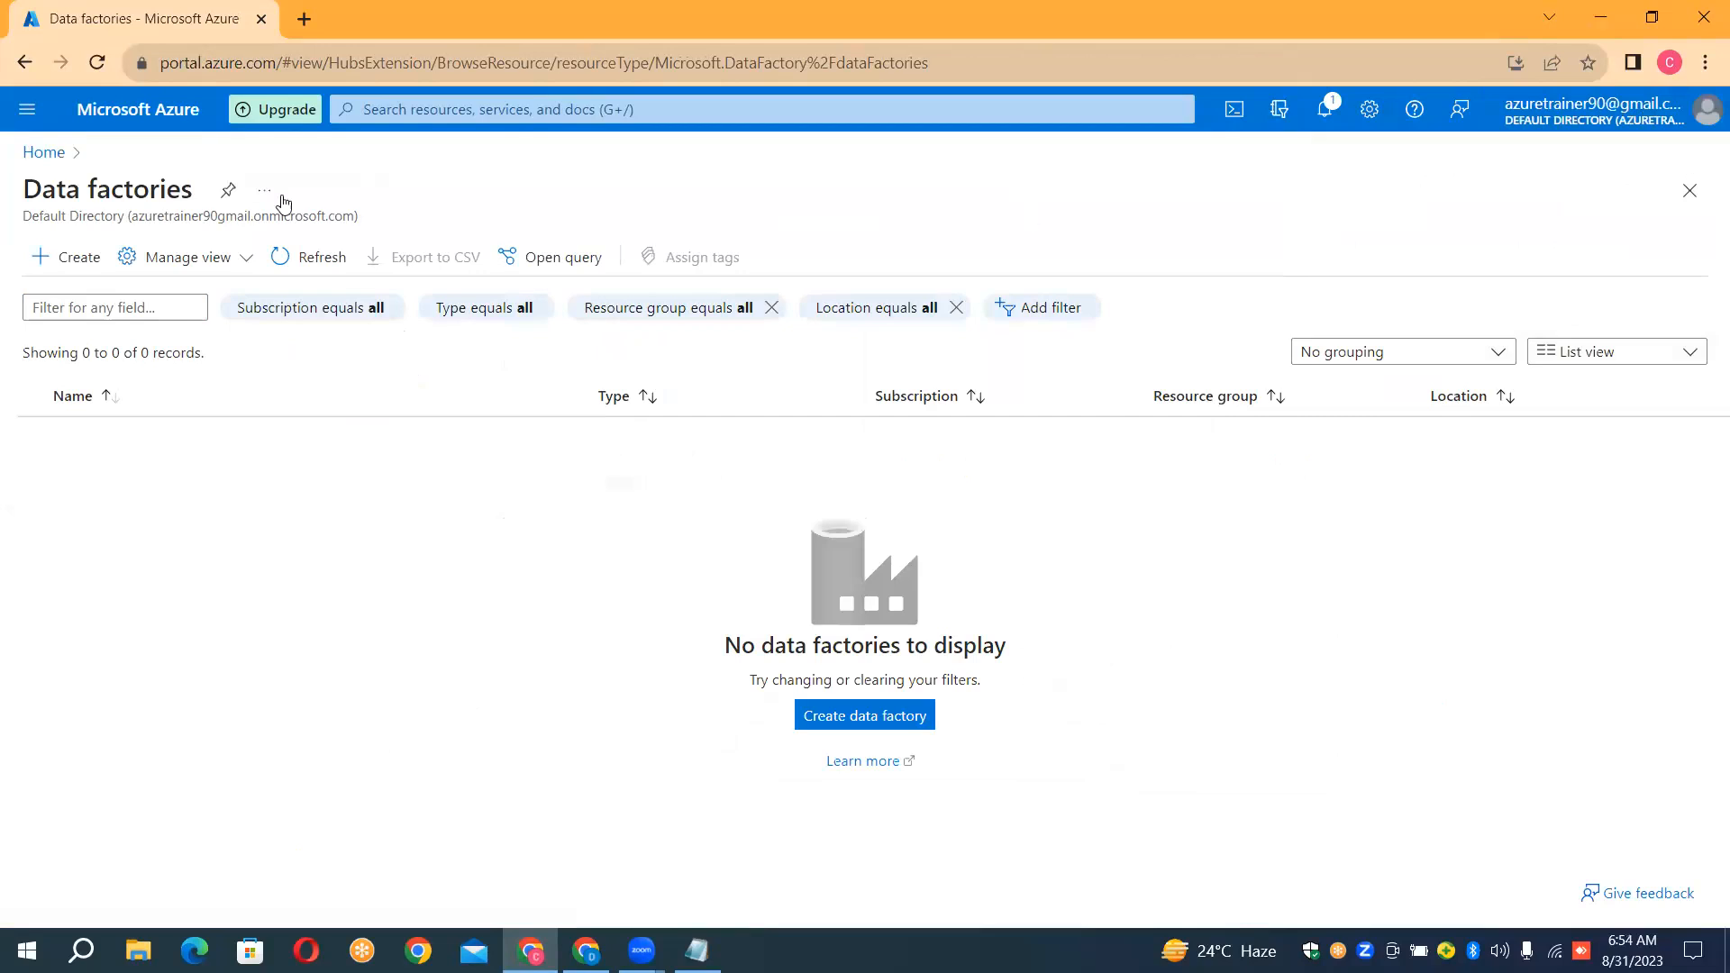
left_click(89, 267)
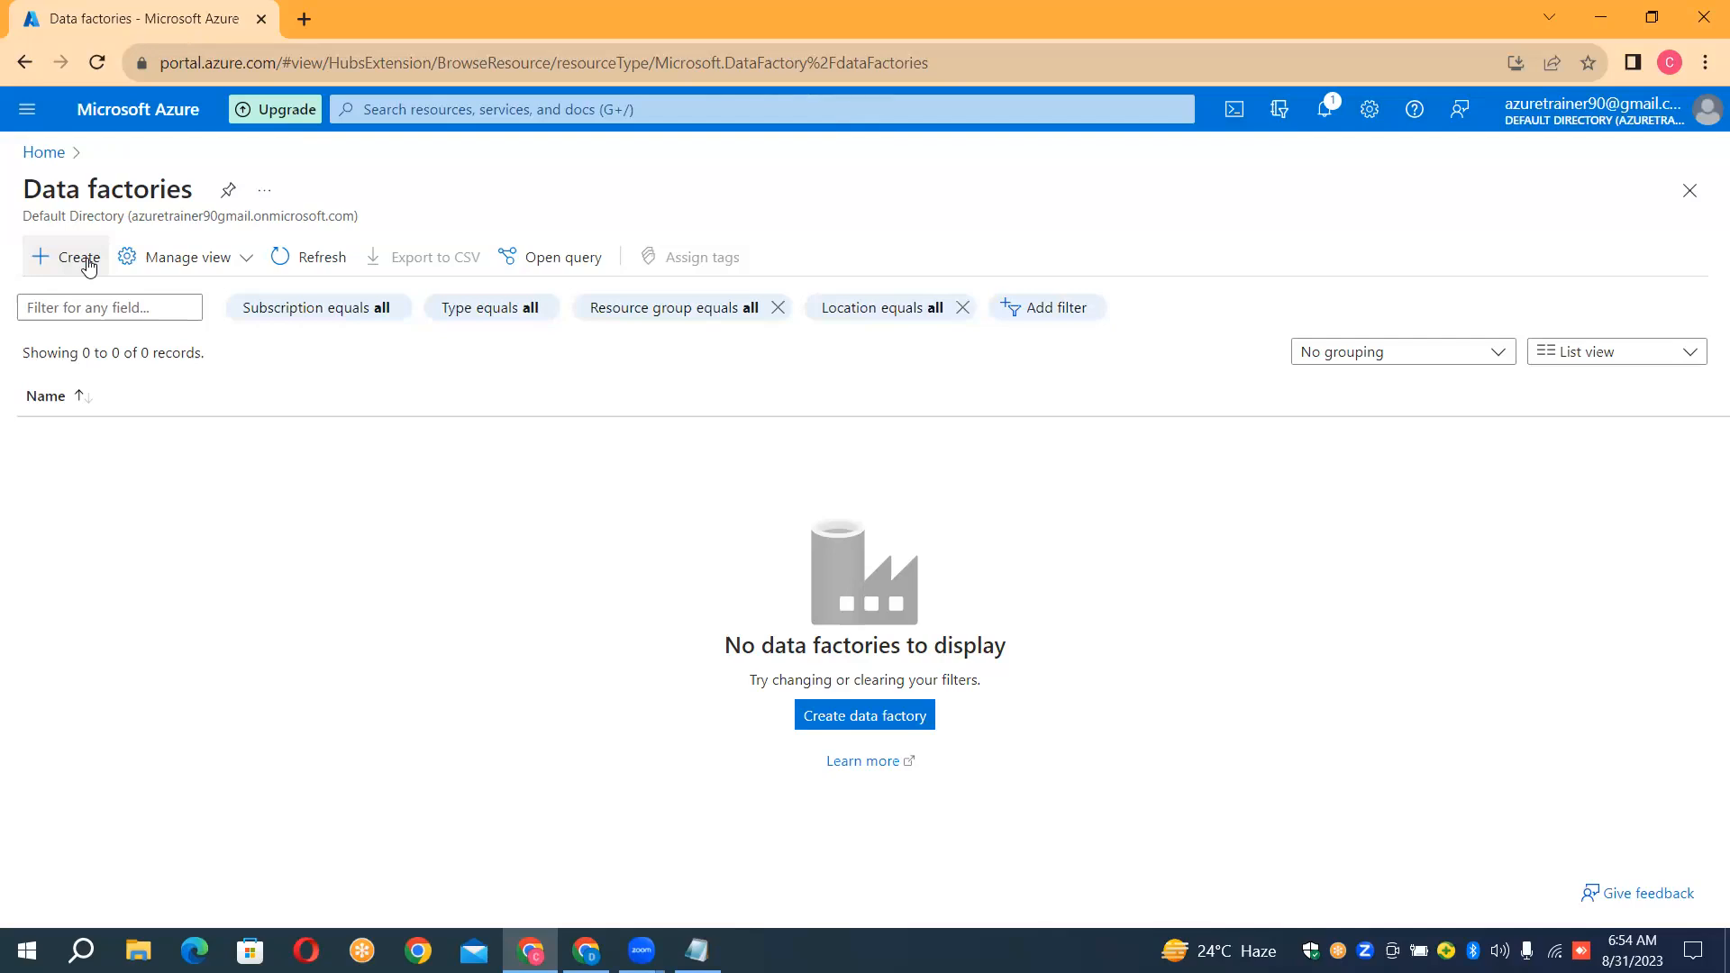
left_click(90, 264)
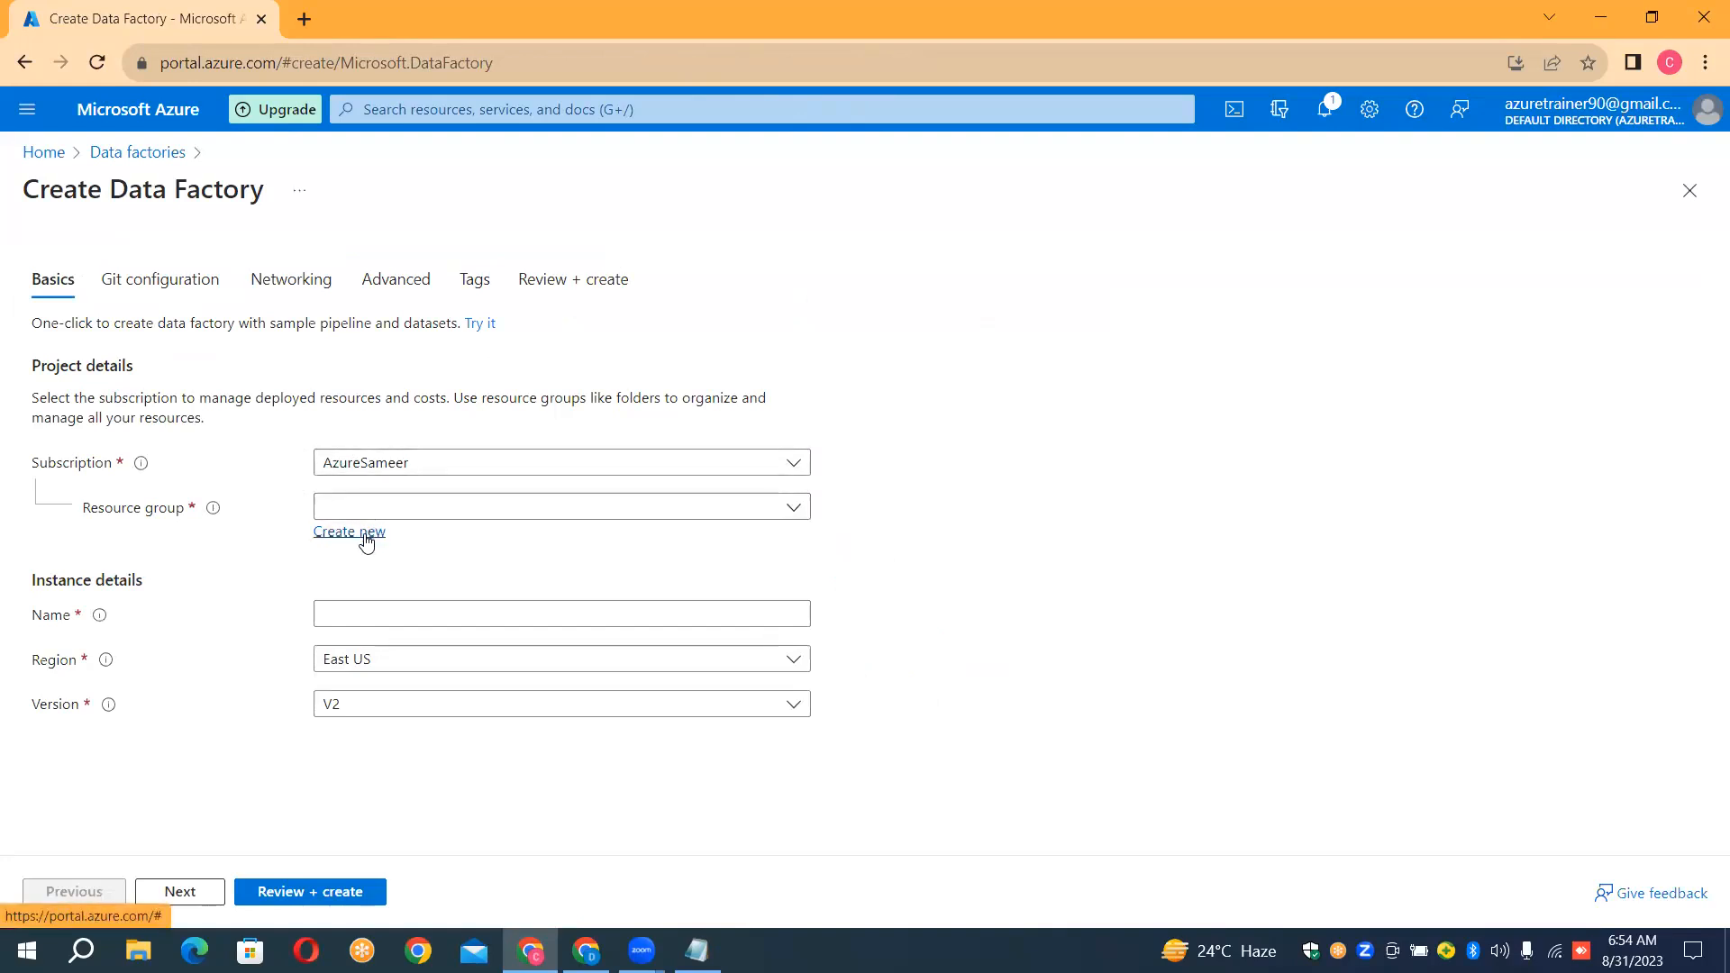
Create a new resource group named SampleDataflowsRG for the data factory
left_click(364, 533)
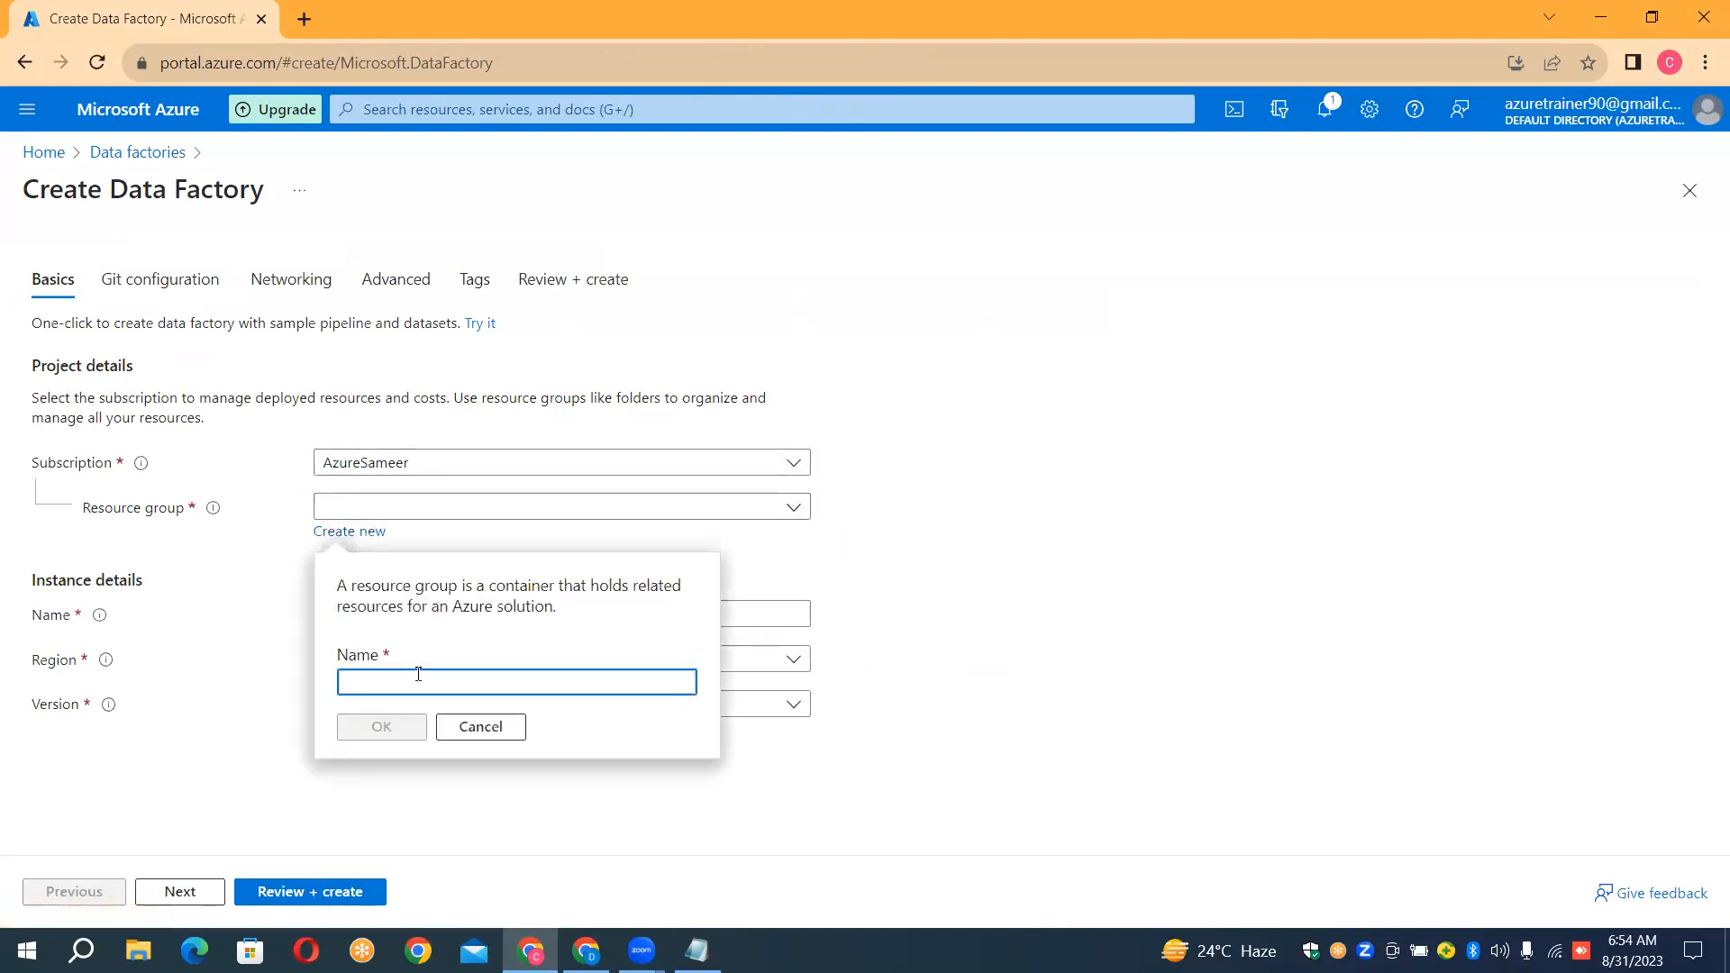
type("Sample")
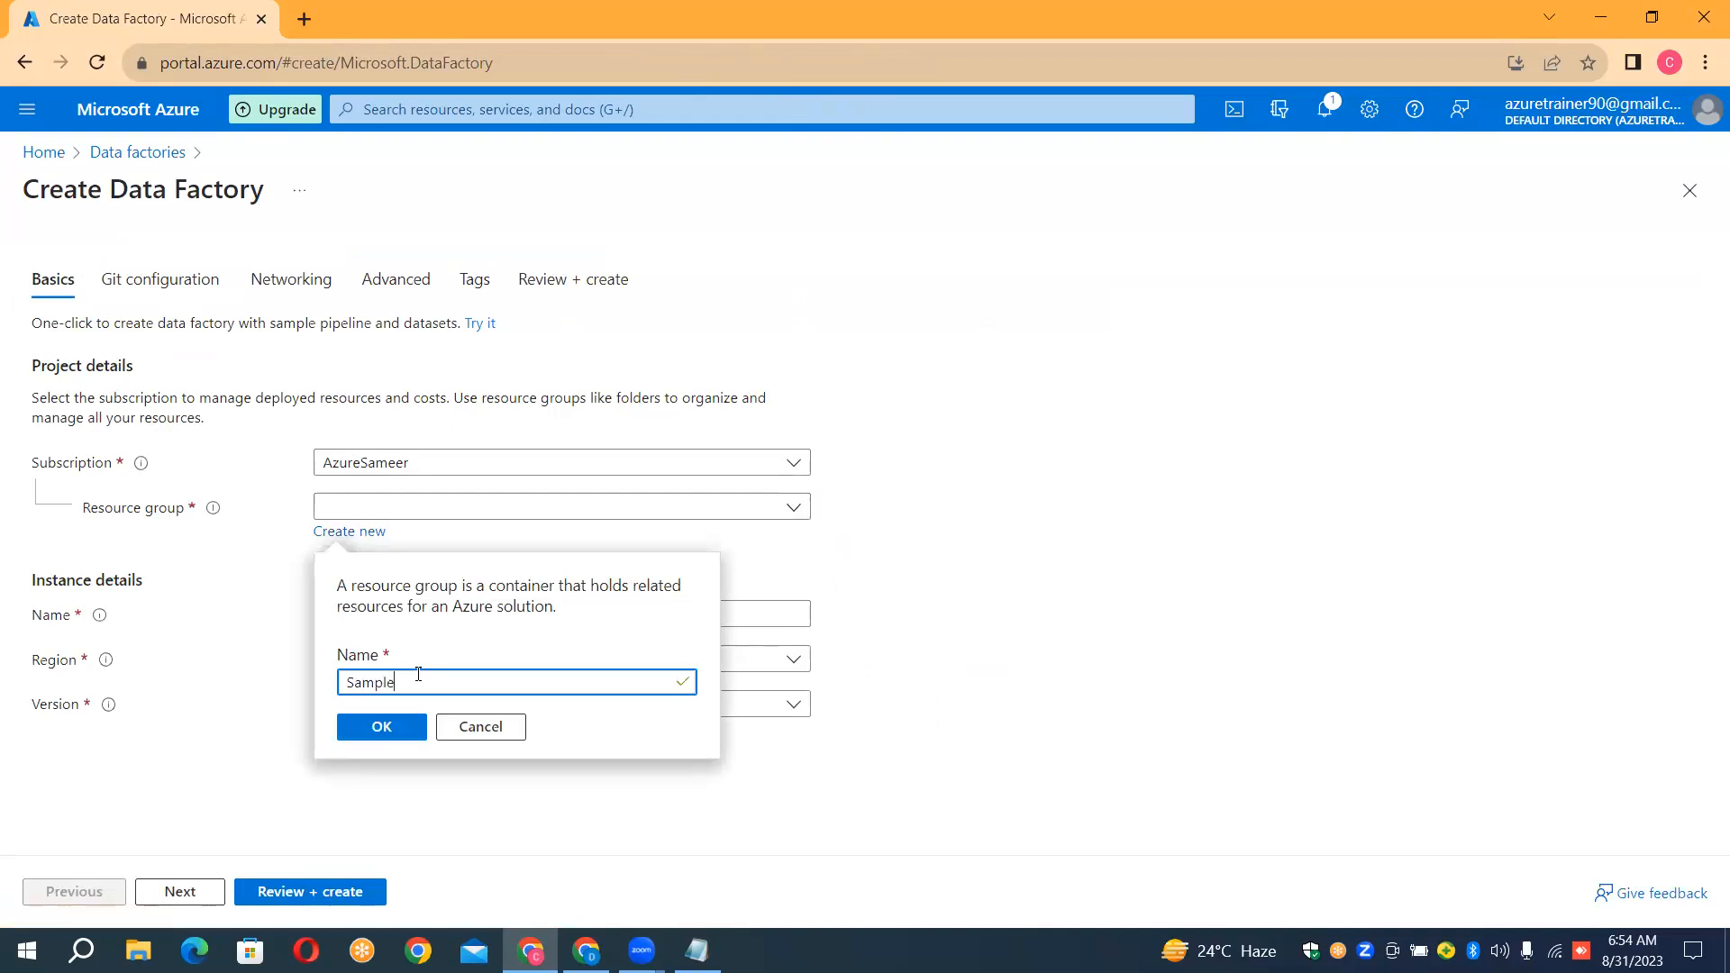
type("DataflowsRG")
left_click(397, 729)
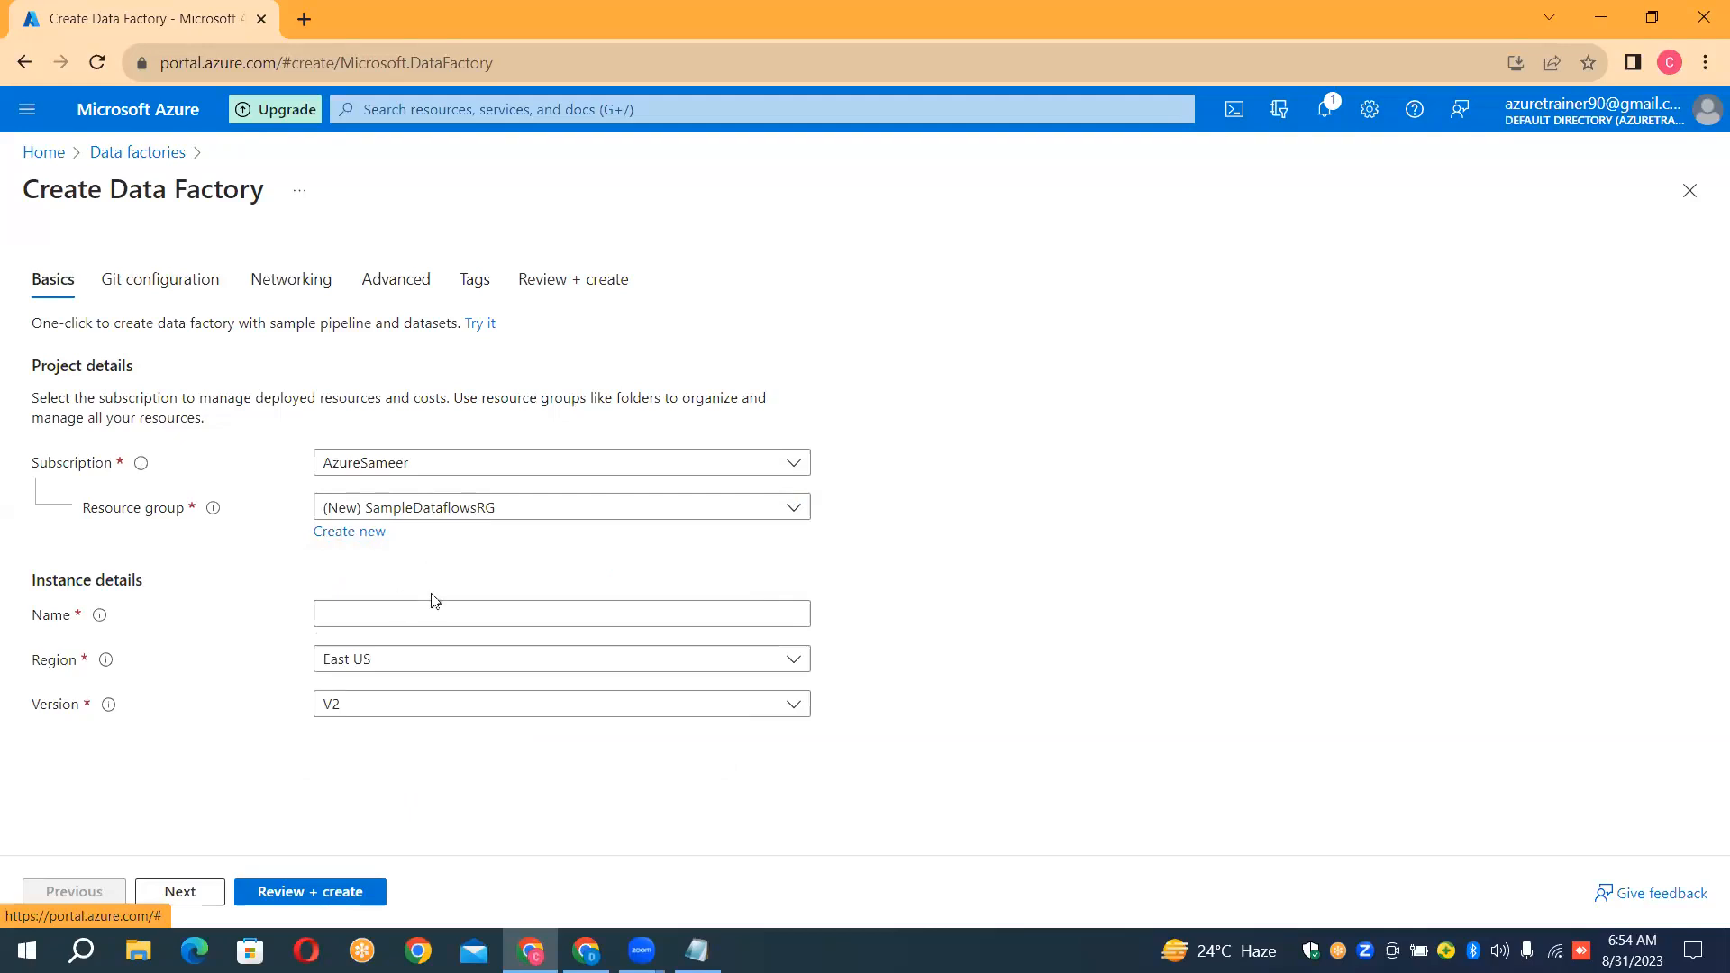
Name the data factory instance InstanceMappingDataflows, then review and create it with the default region and version
left_click(432, 618)
left_click(431, 617)
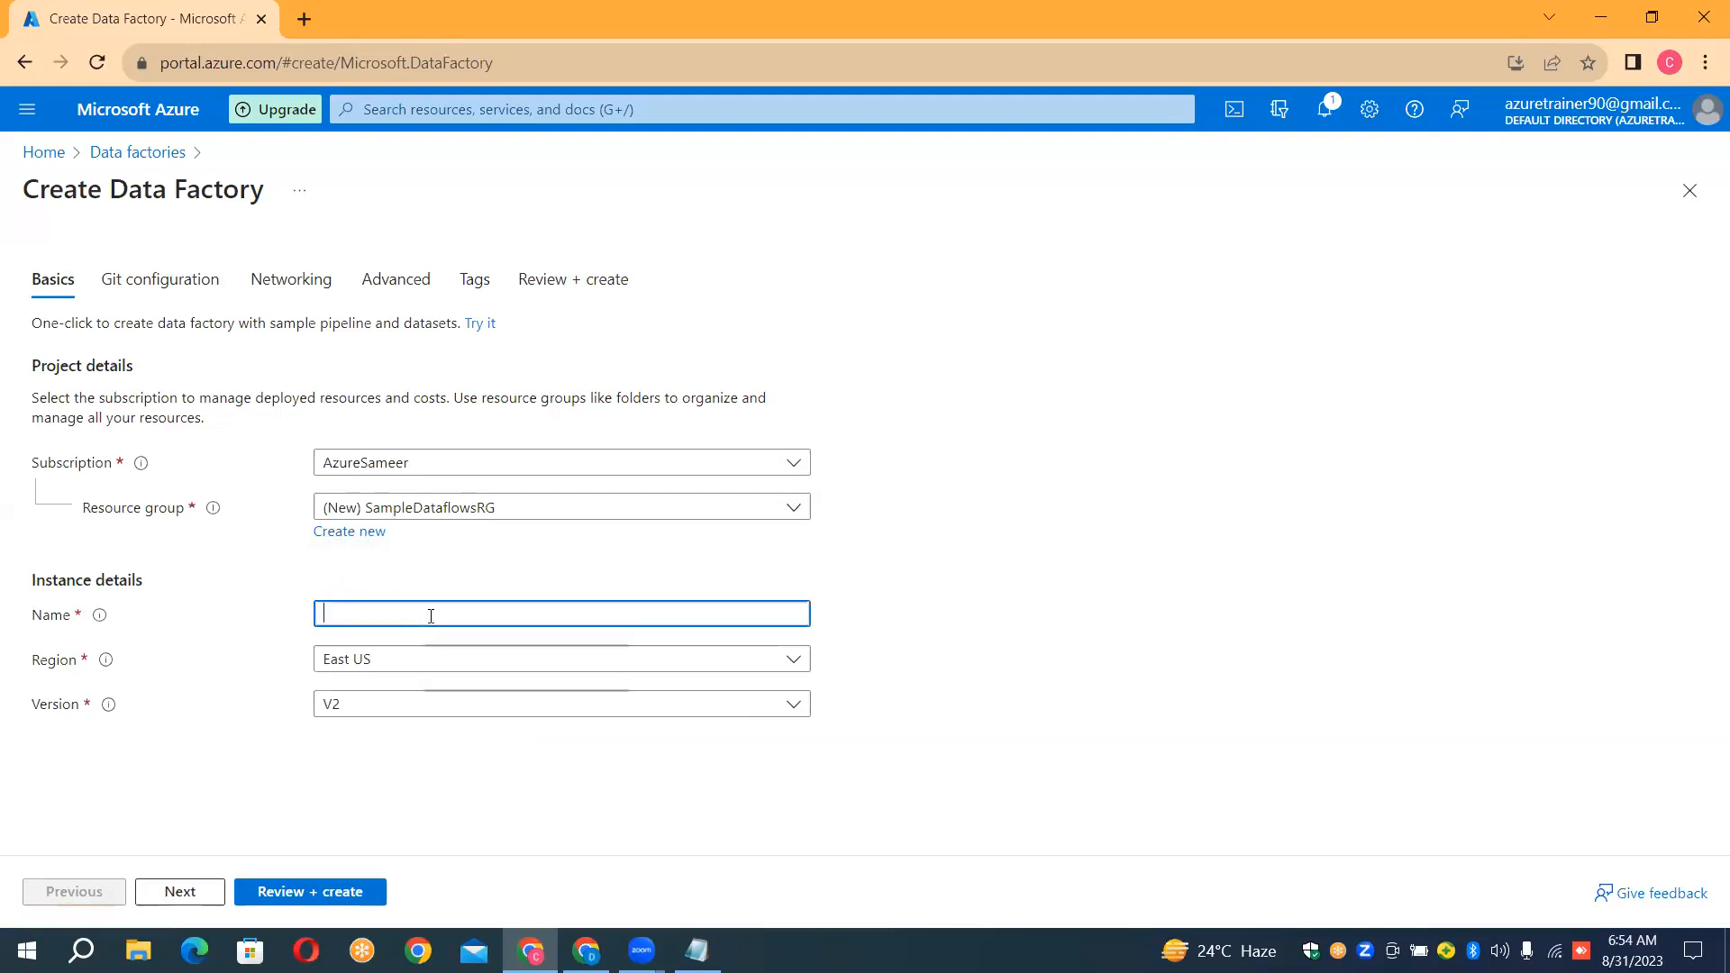
type("In")
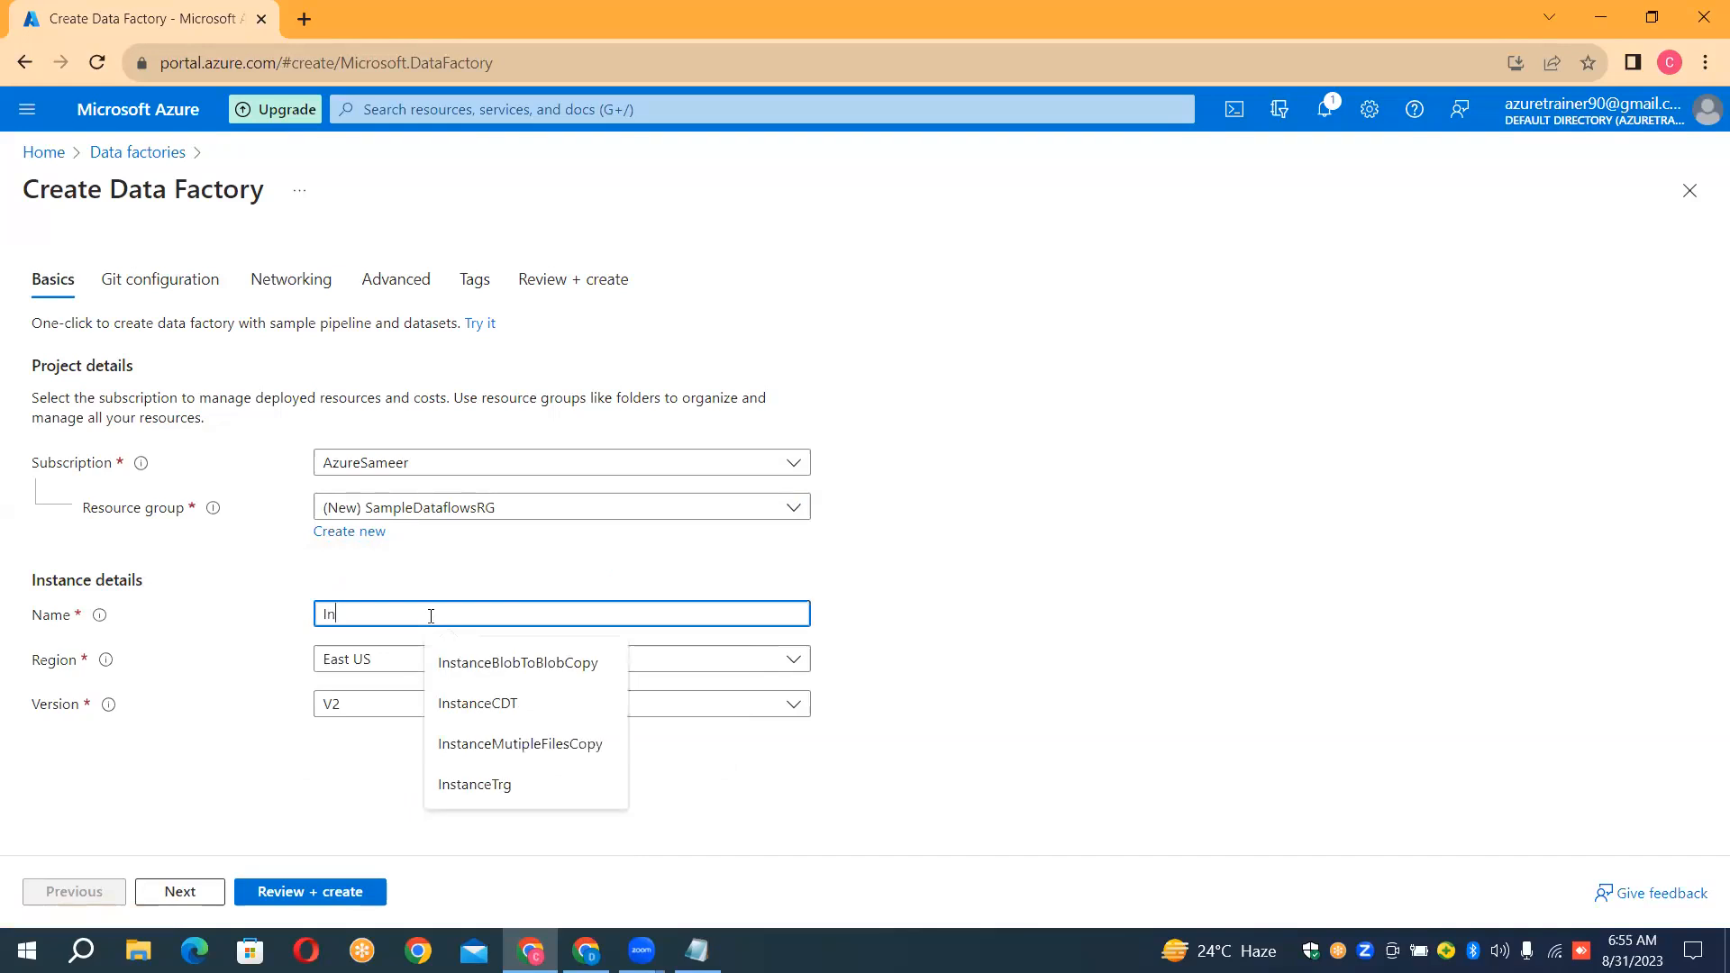
type("stanceMapp")
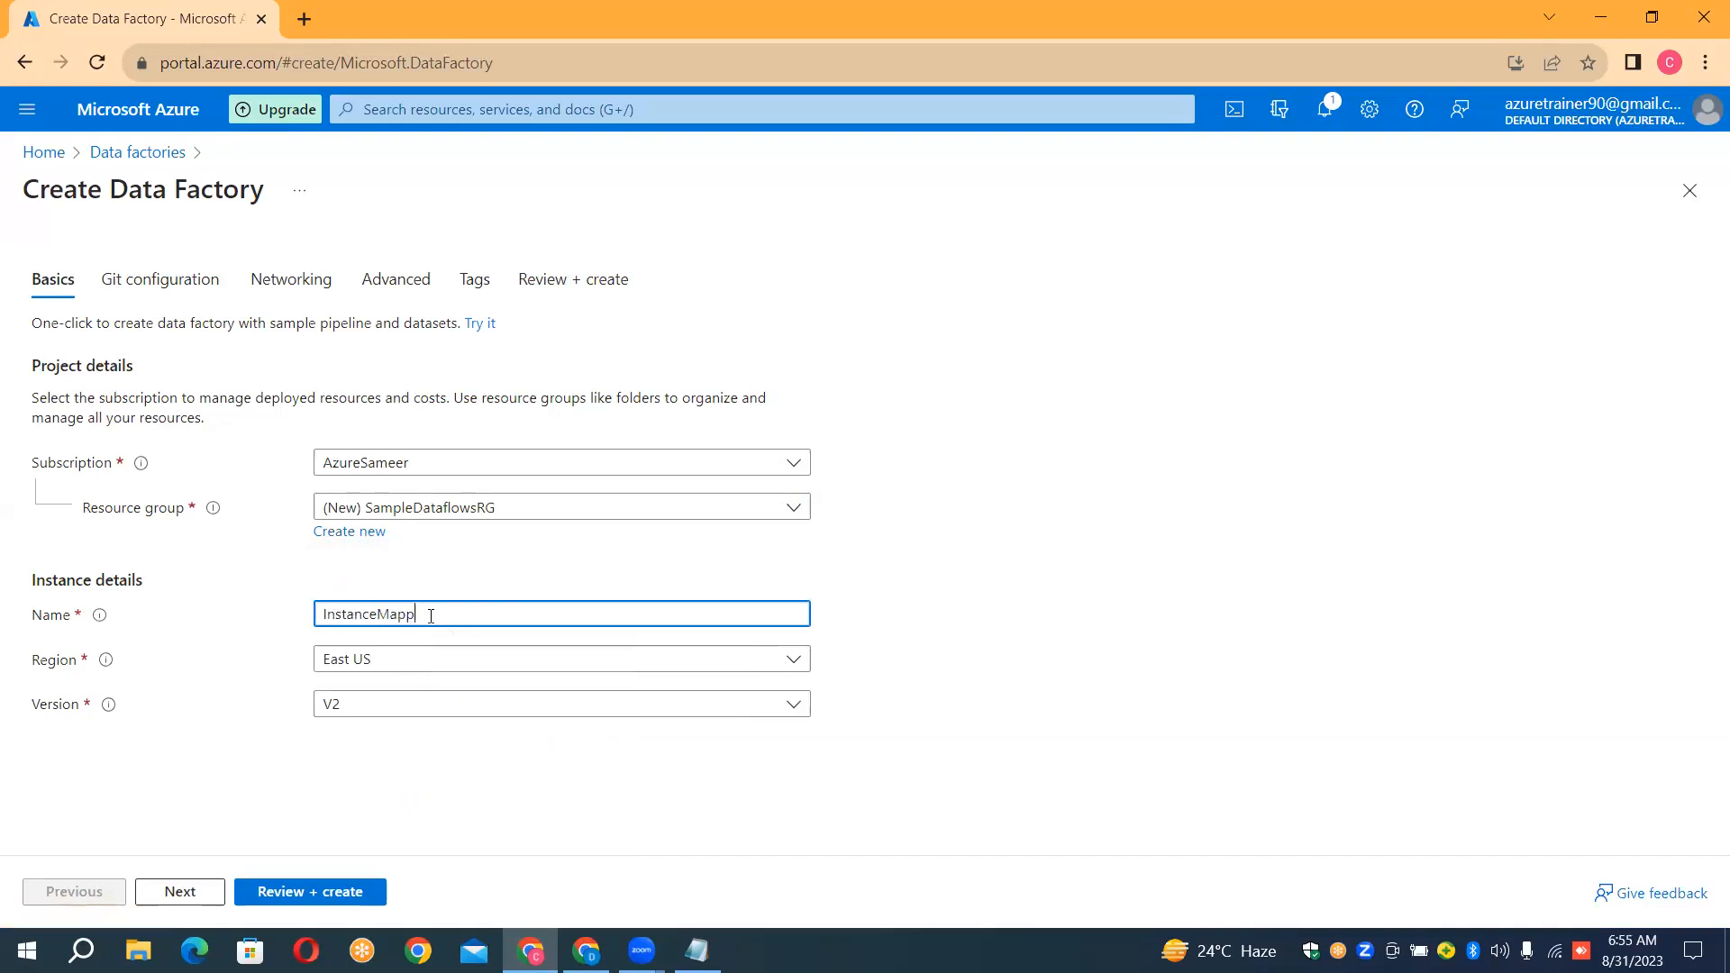
type("ingDataflows")
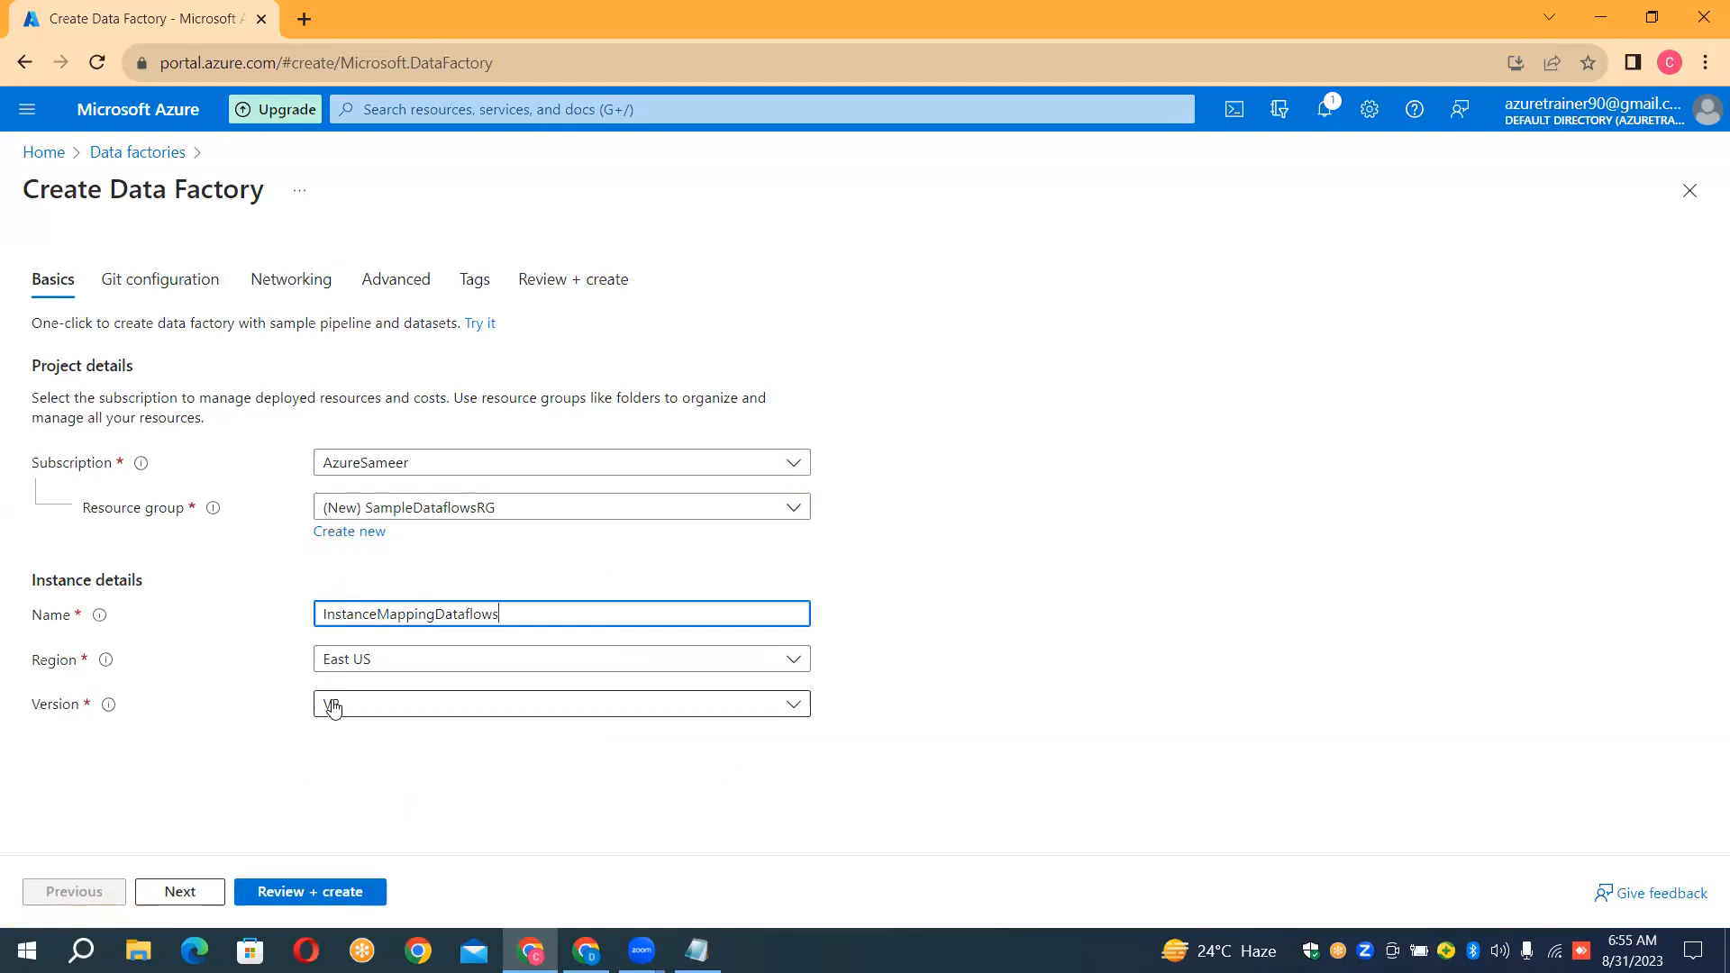
left_click(331, 892)
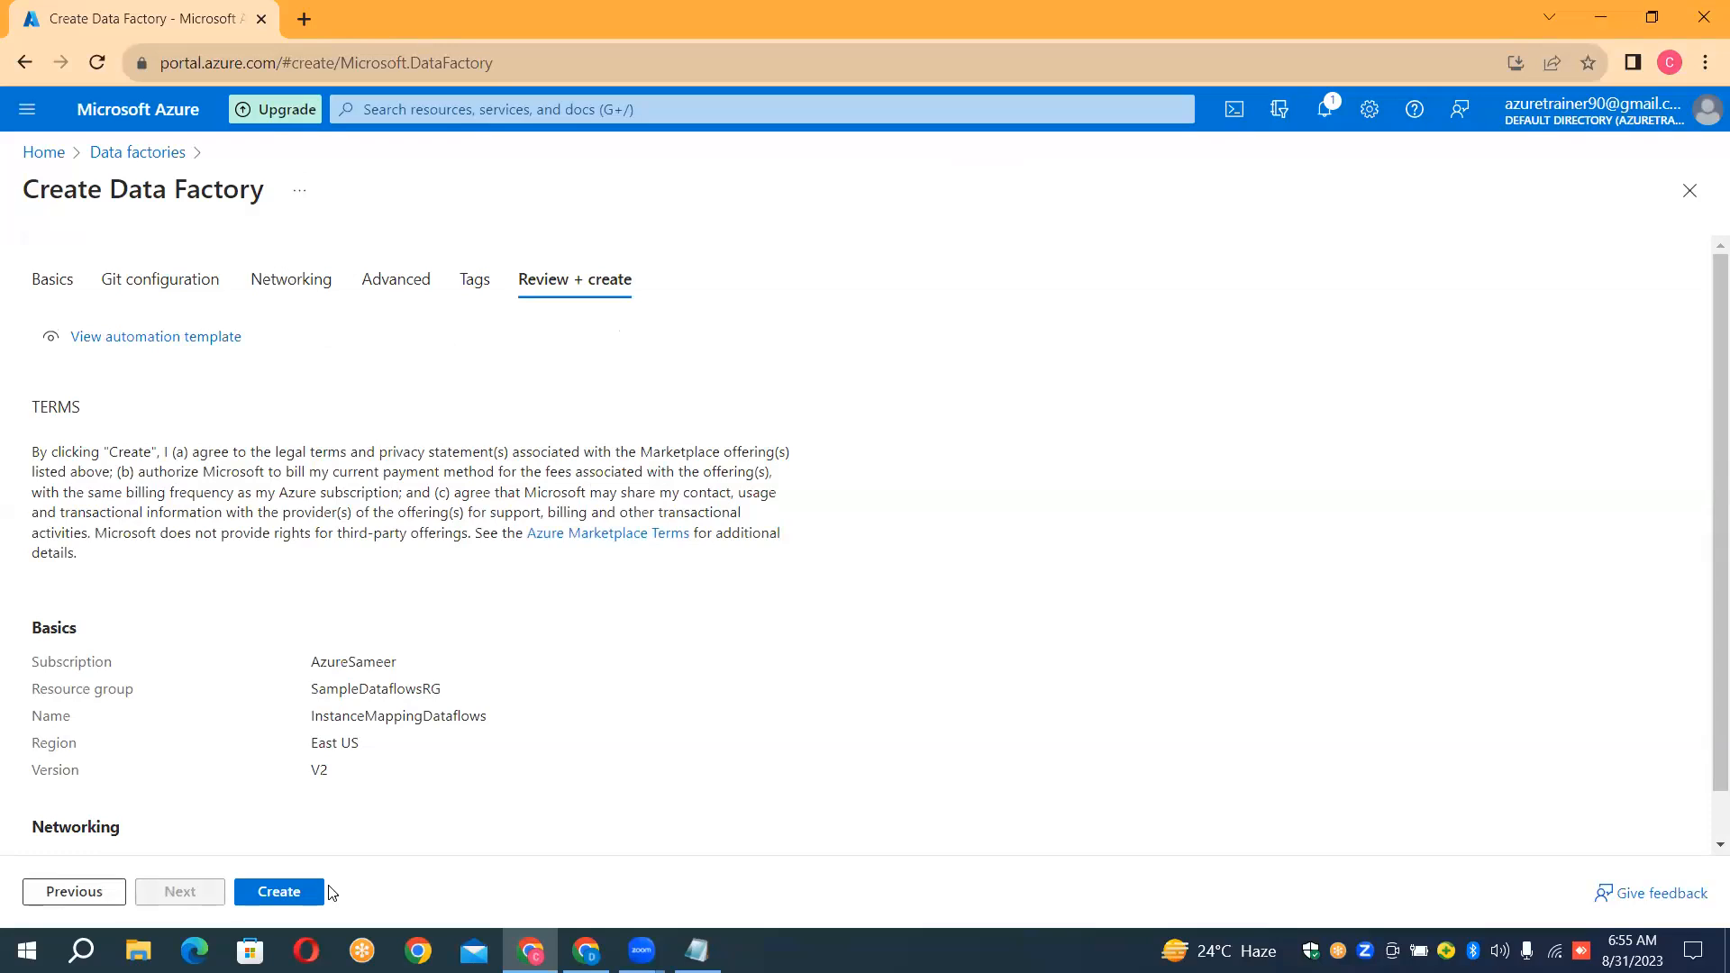
left_click(317, 892)
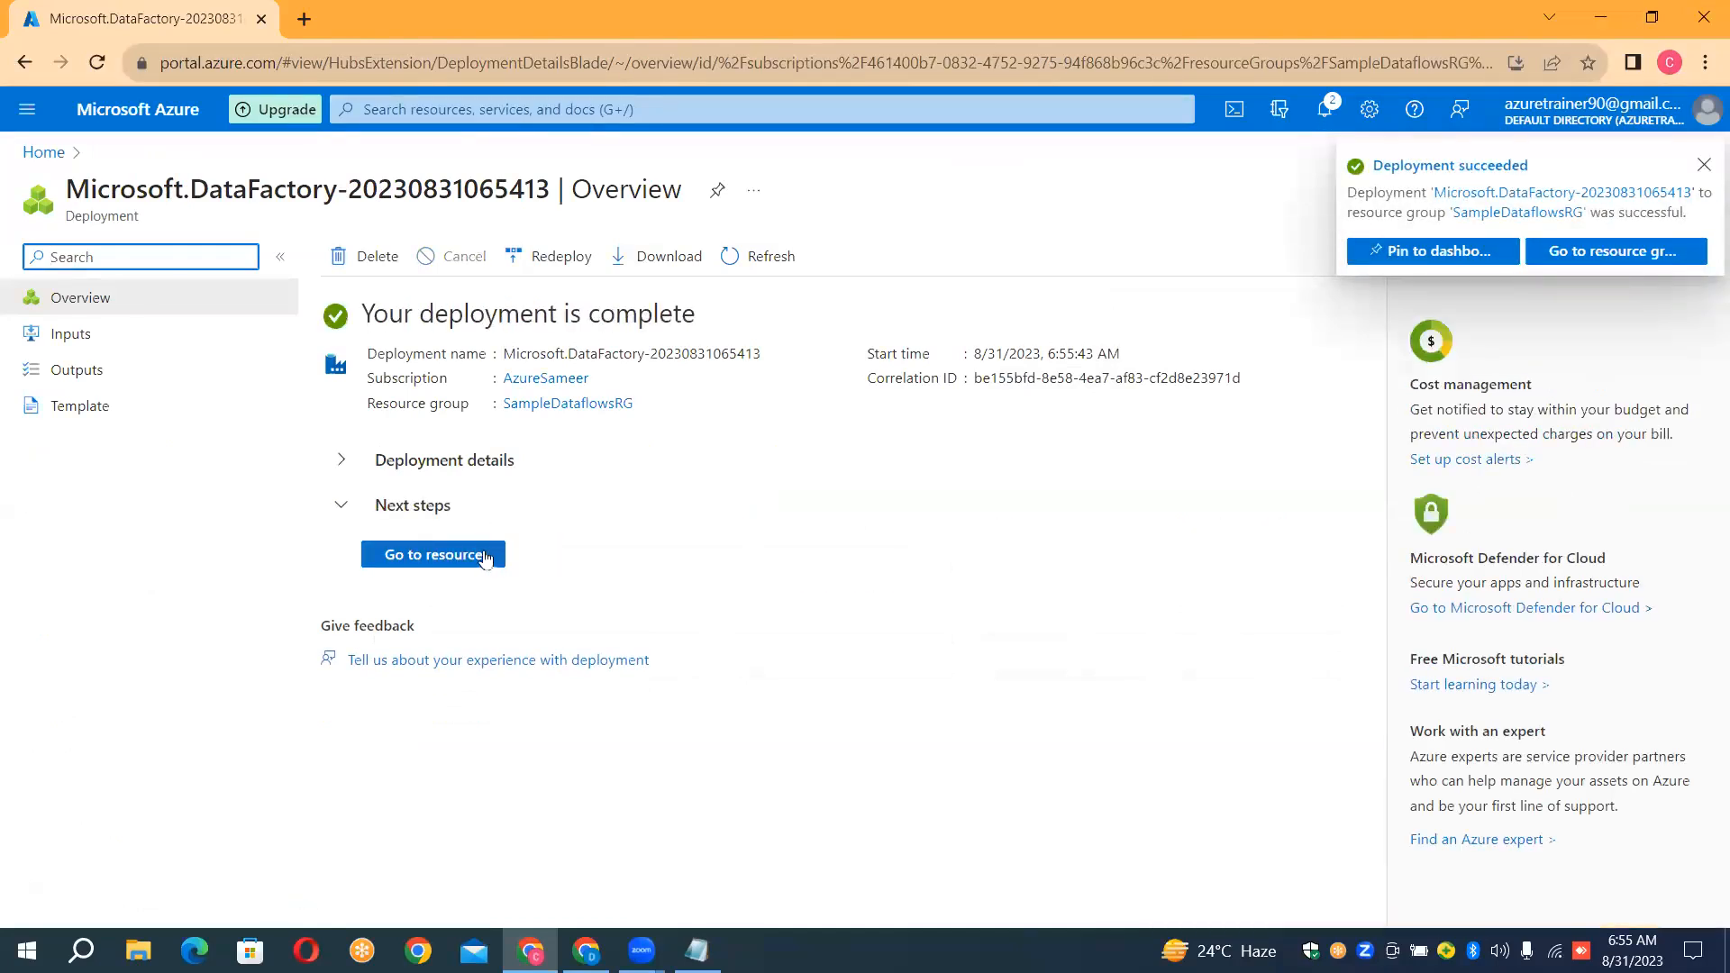
Go to the deployed data factory, launch Azure Data Factory Studio and open its Author area
left_click(484, 557)
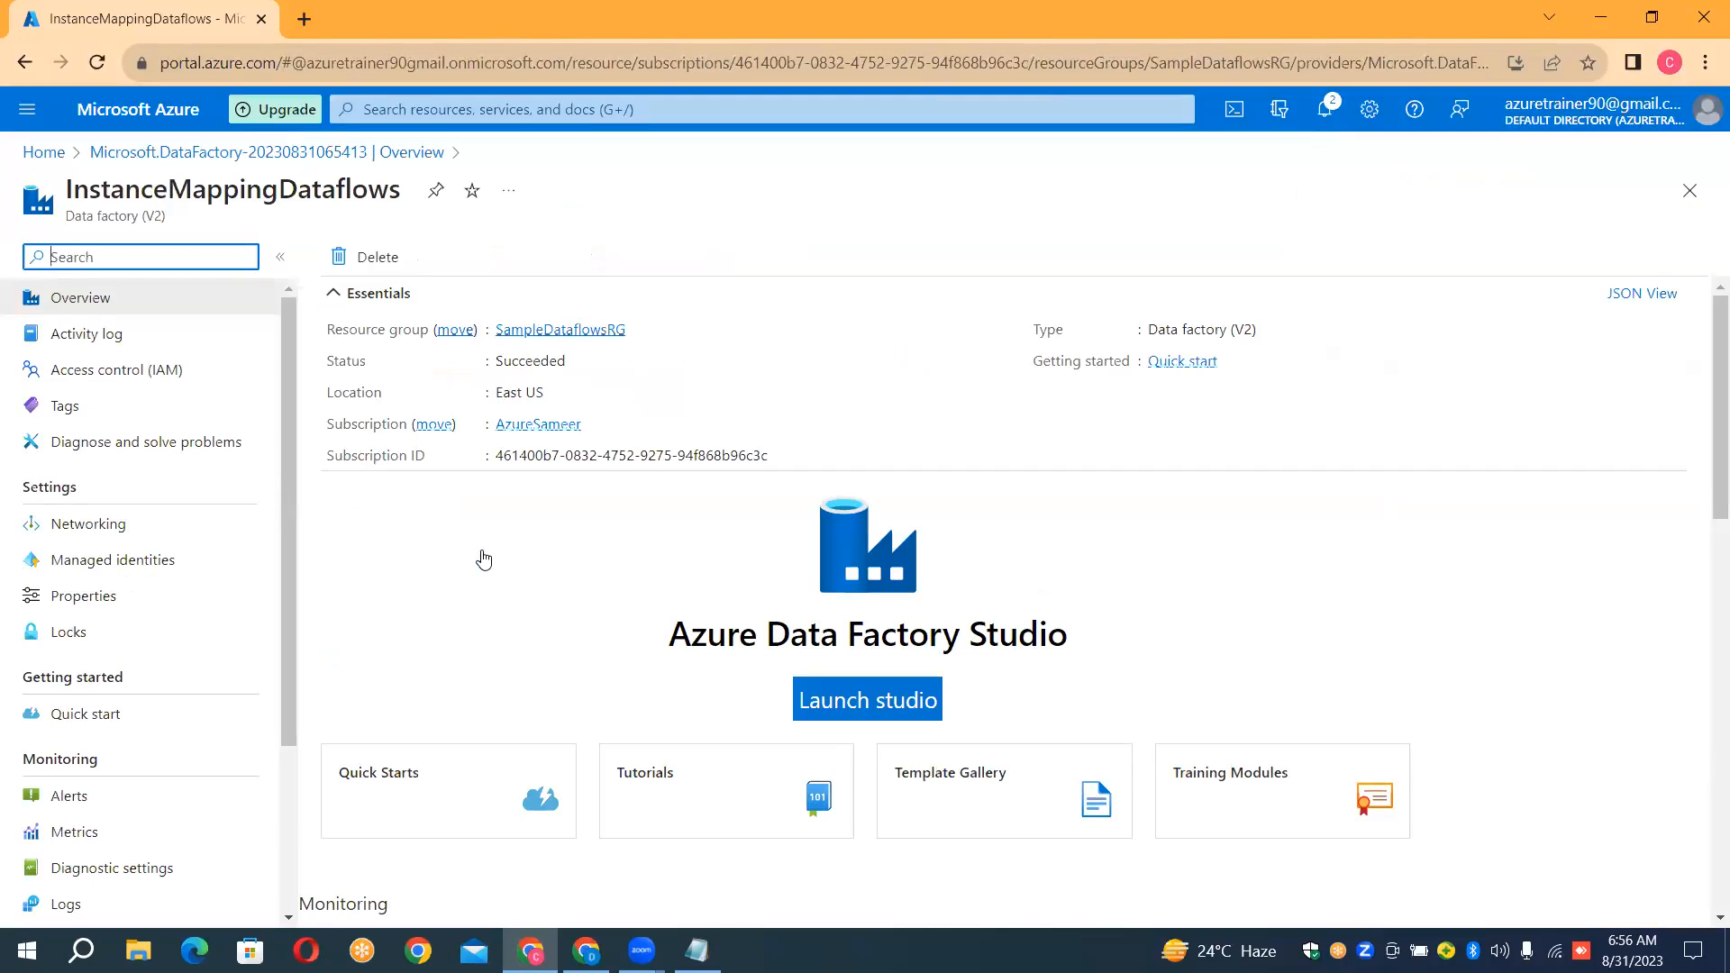
left_click(835, 726)
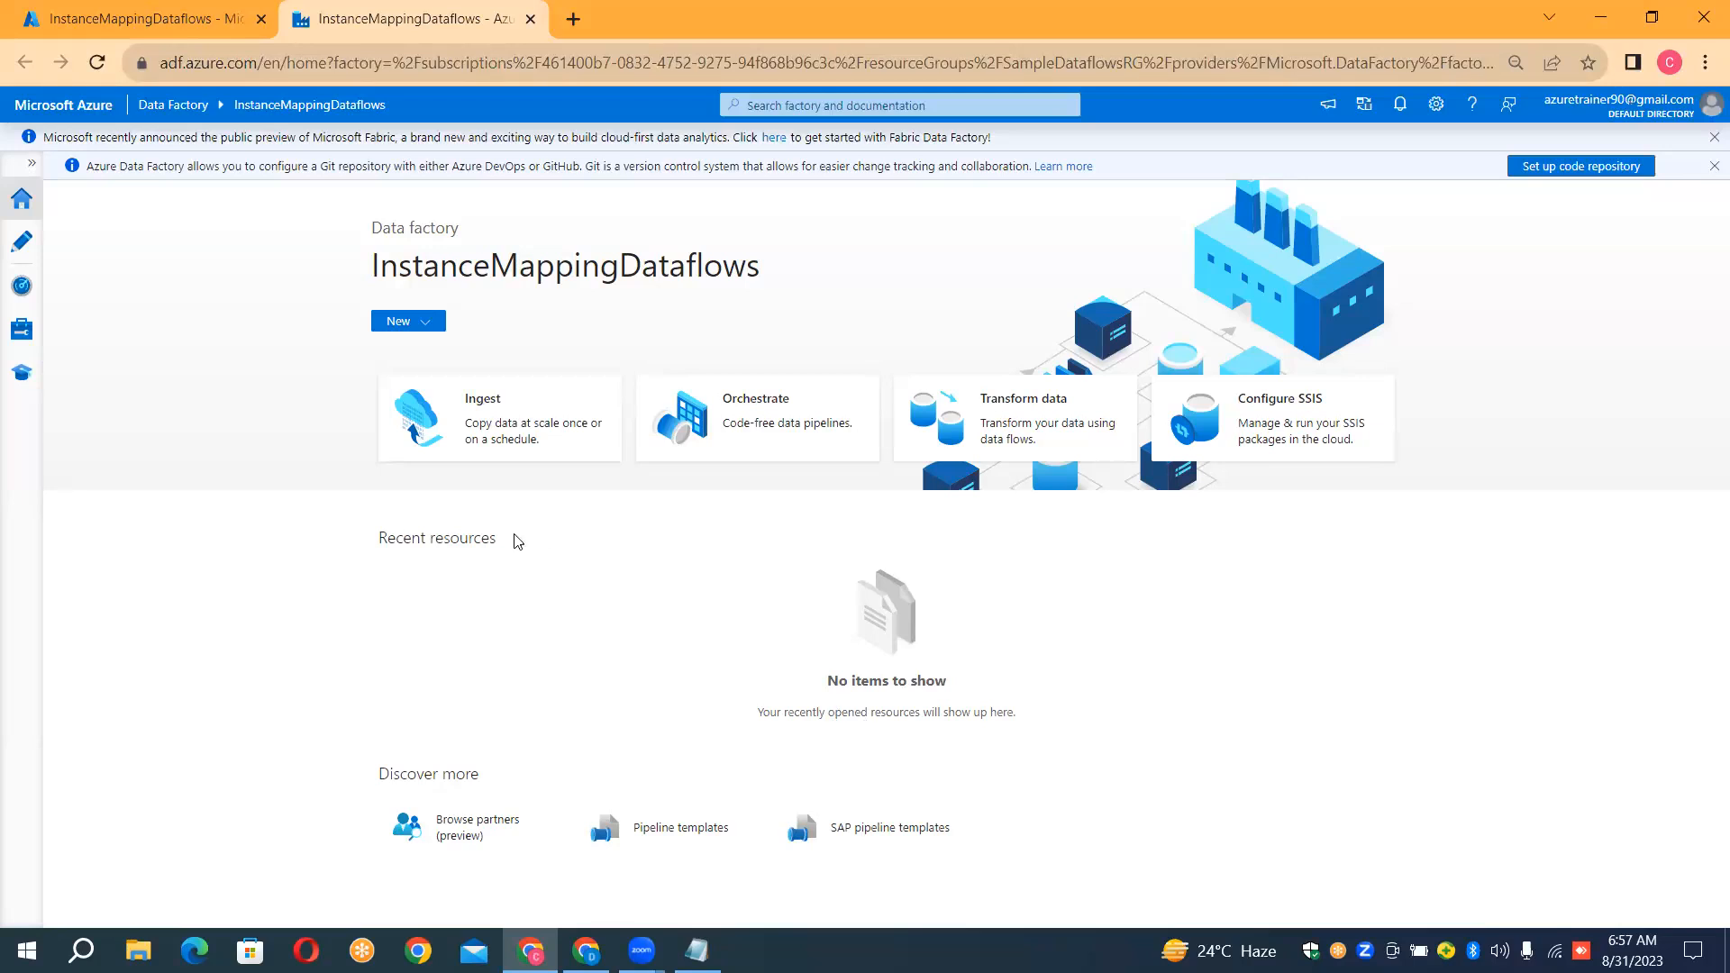
left_click(29, 168)
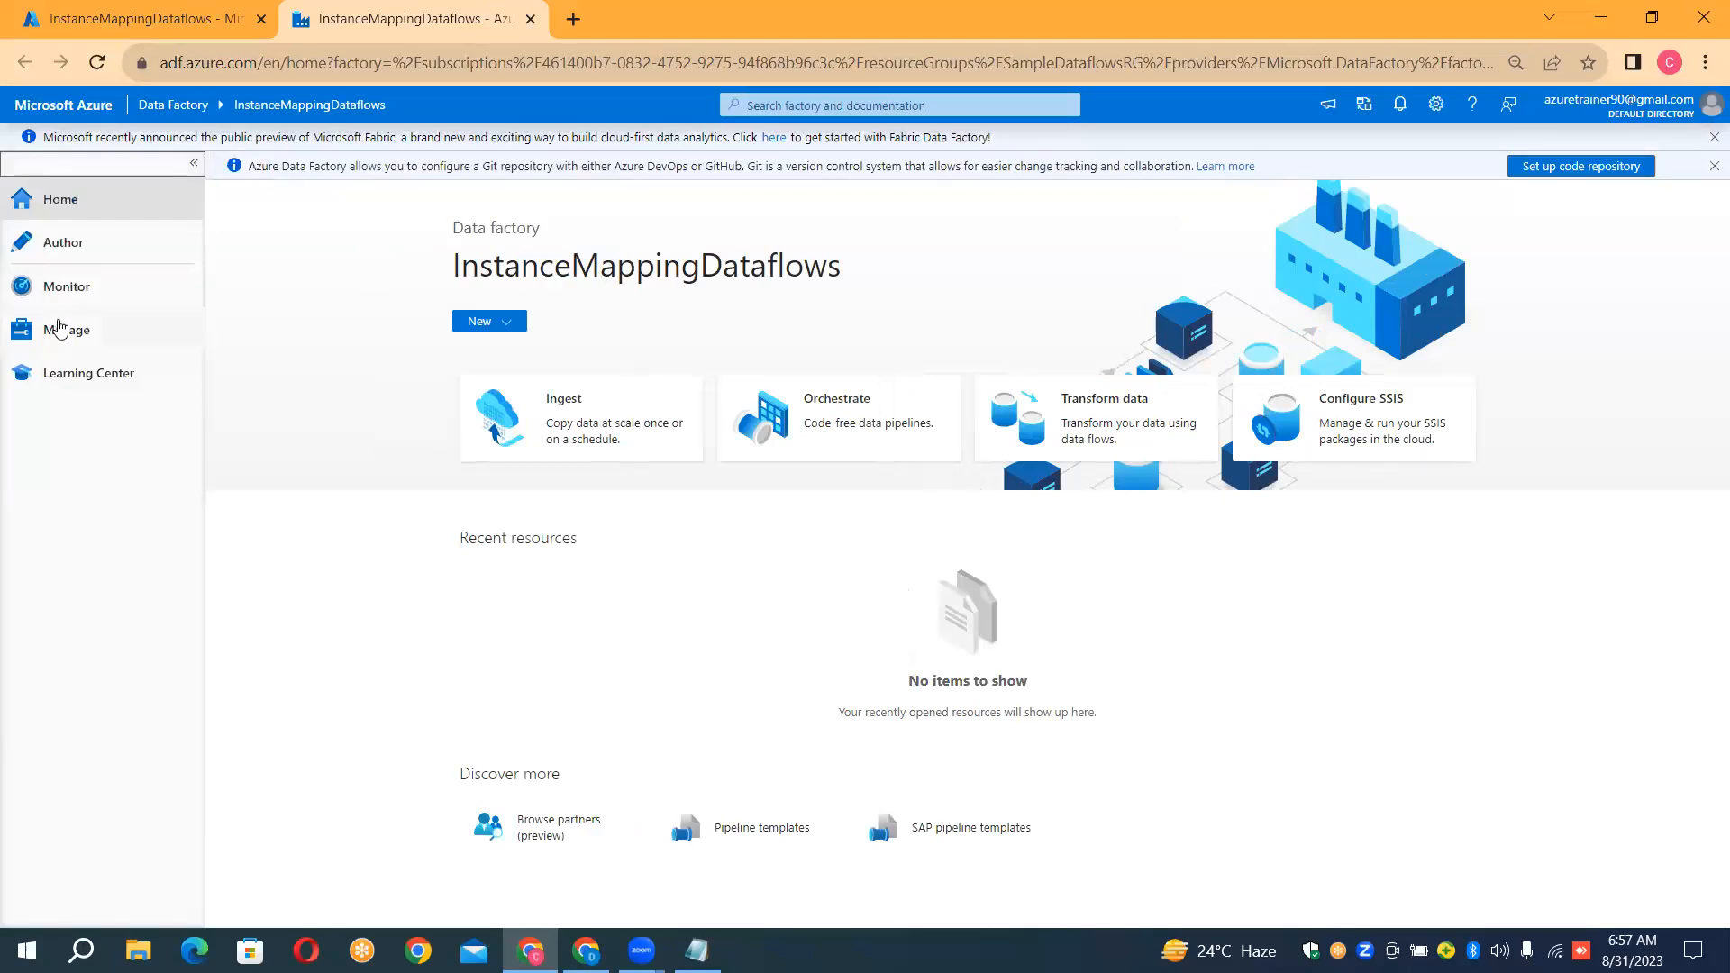
left_click(68, 251)
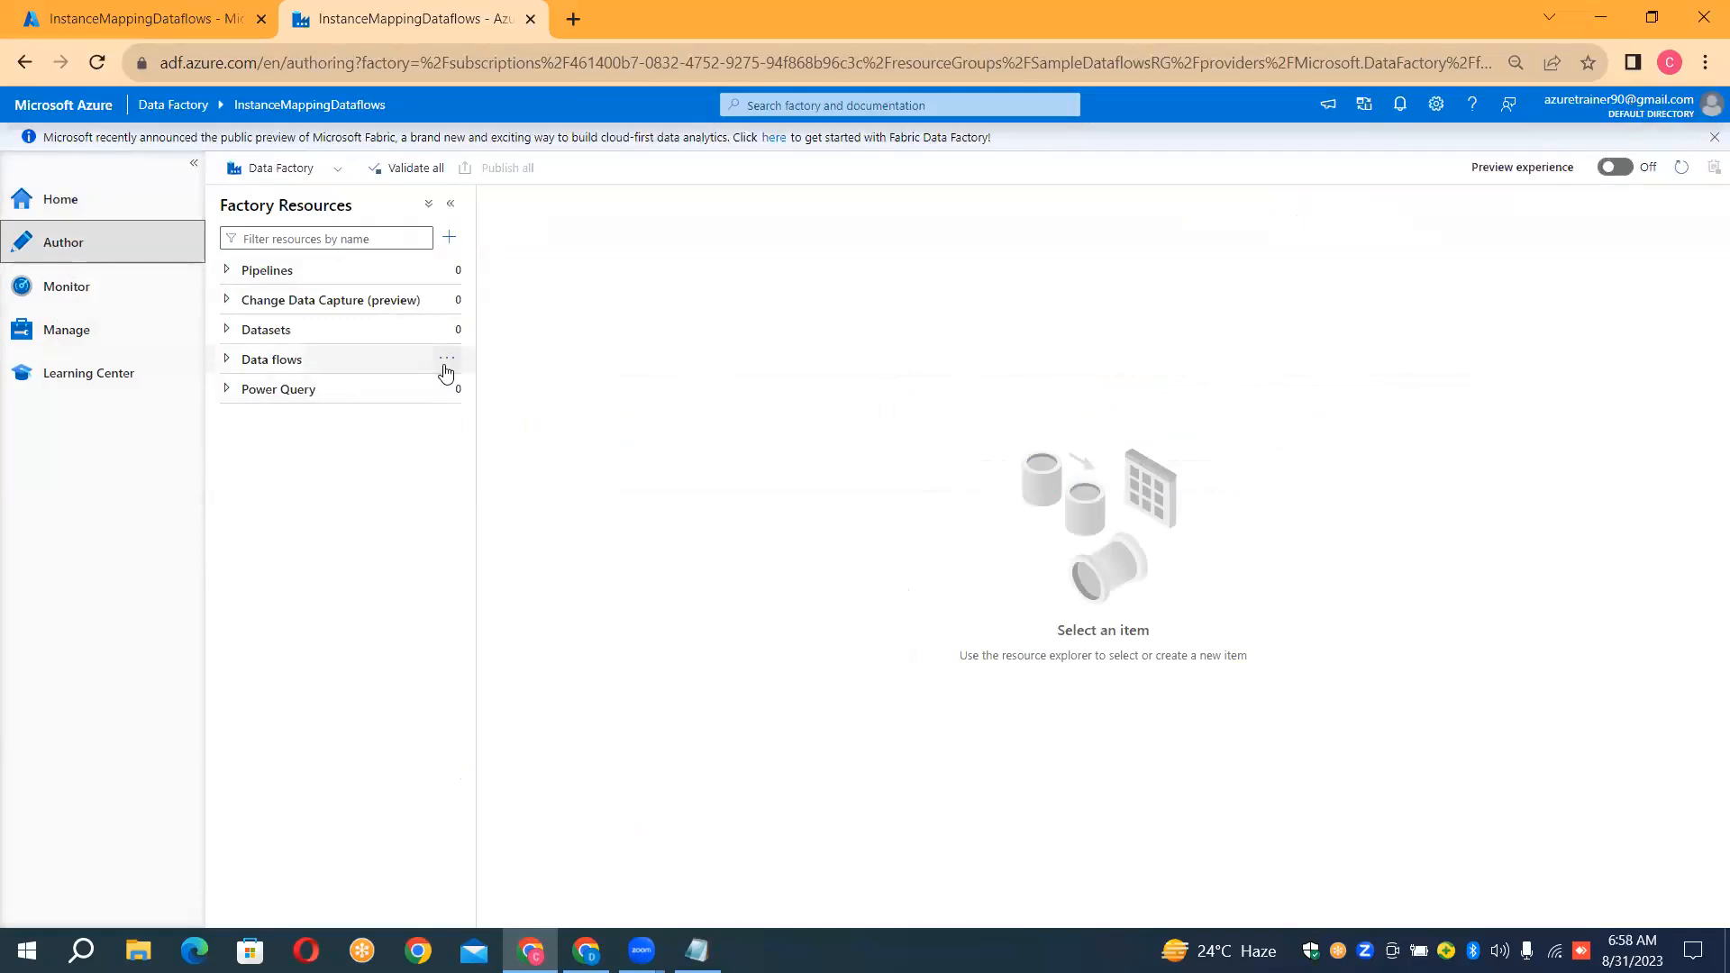
Create a new data flow named DF_SAMPLE and close its properties
left_click(446, 360)
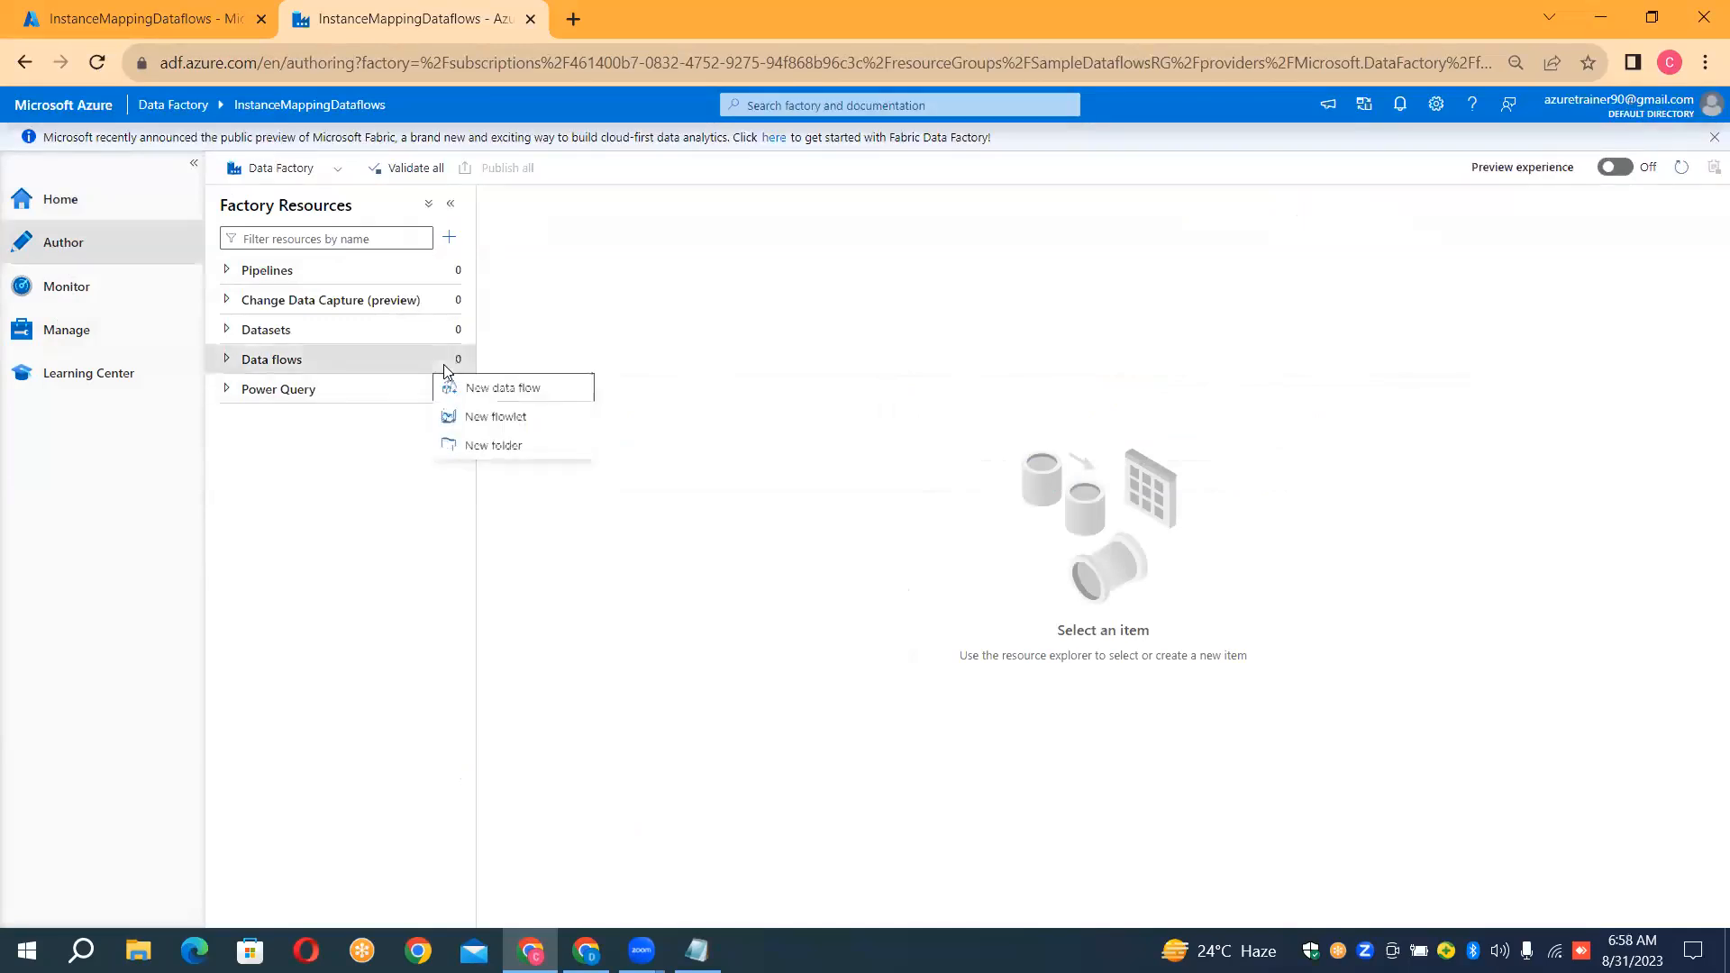
left_click(465, 392)
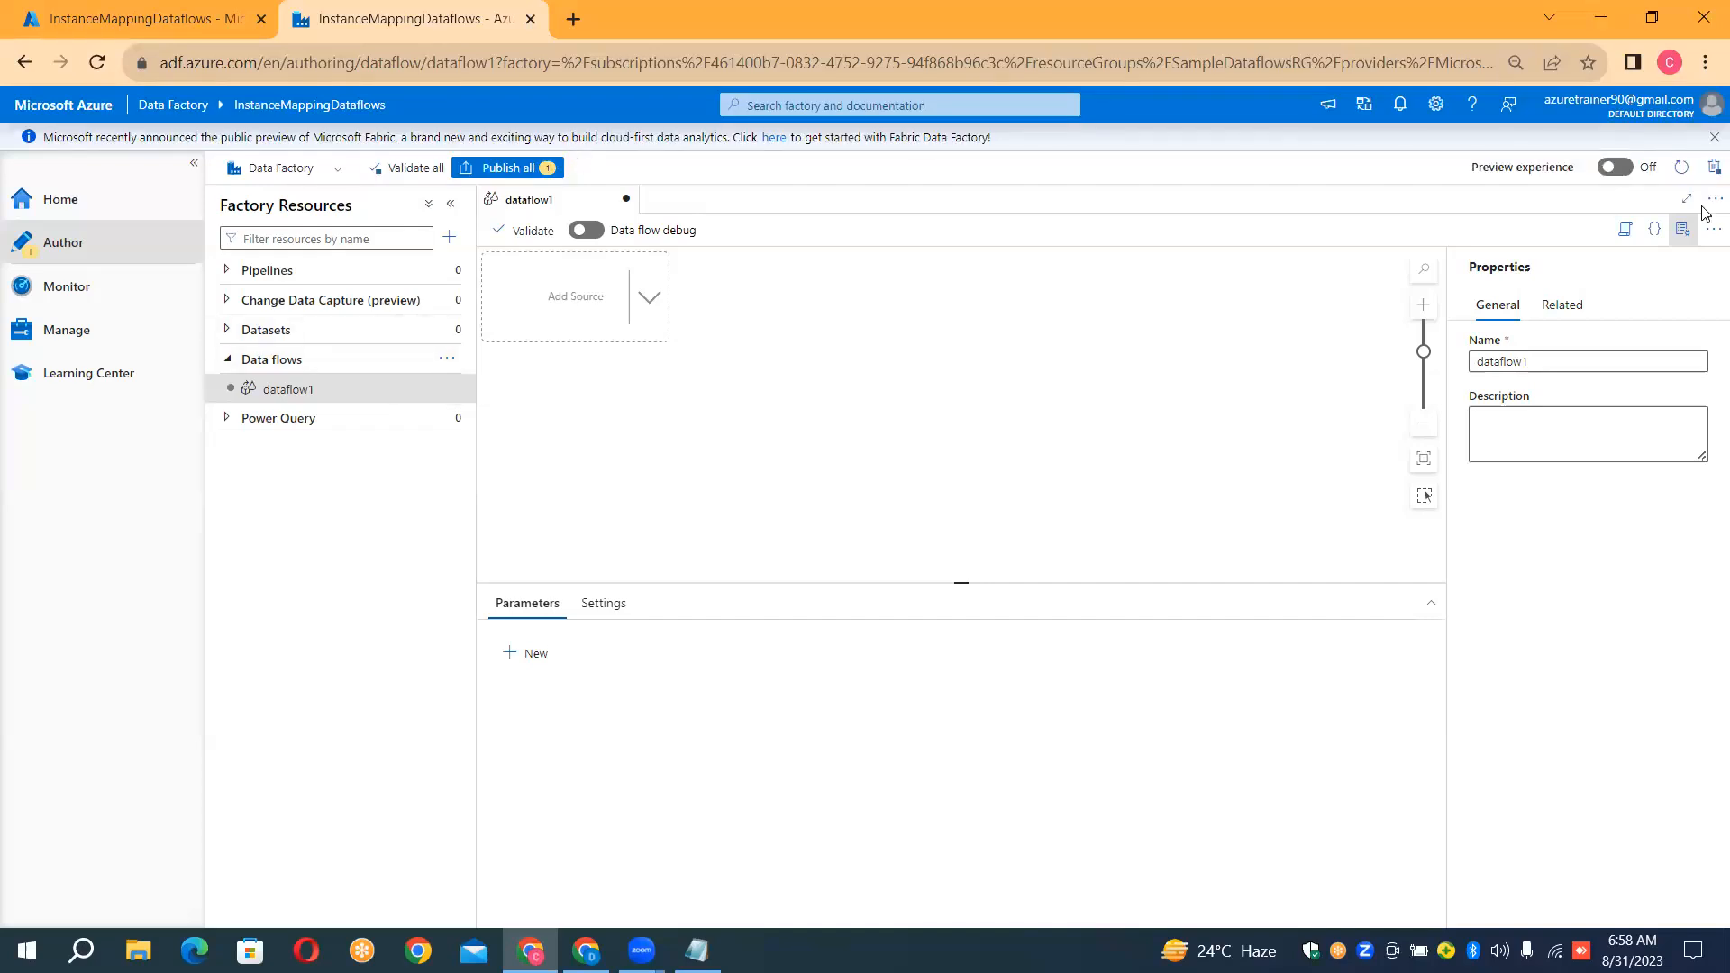
left_click(1621, 359)
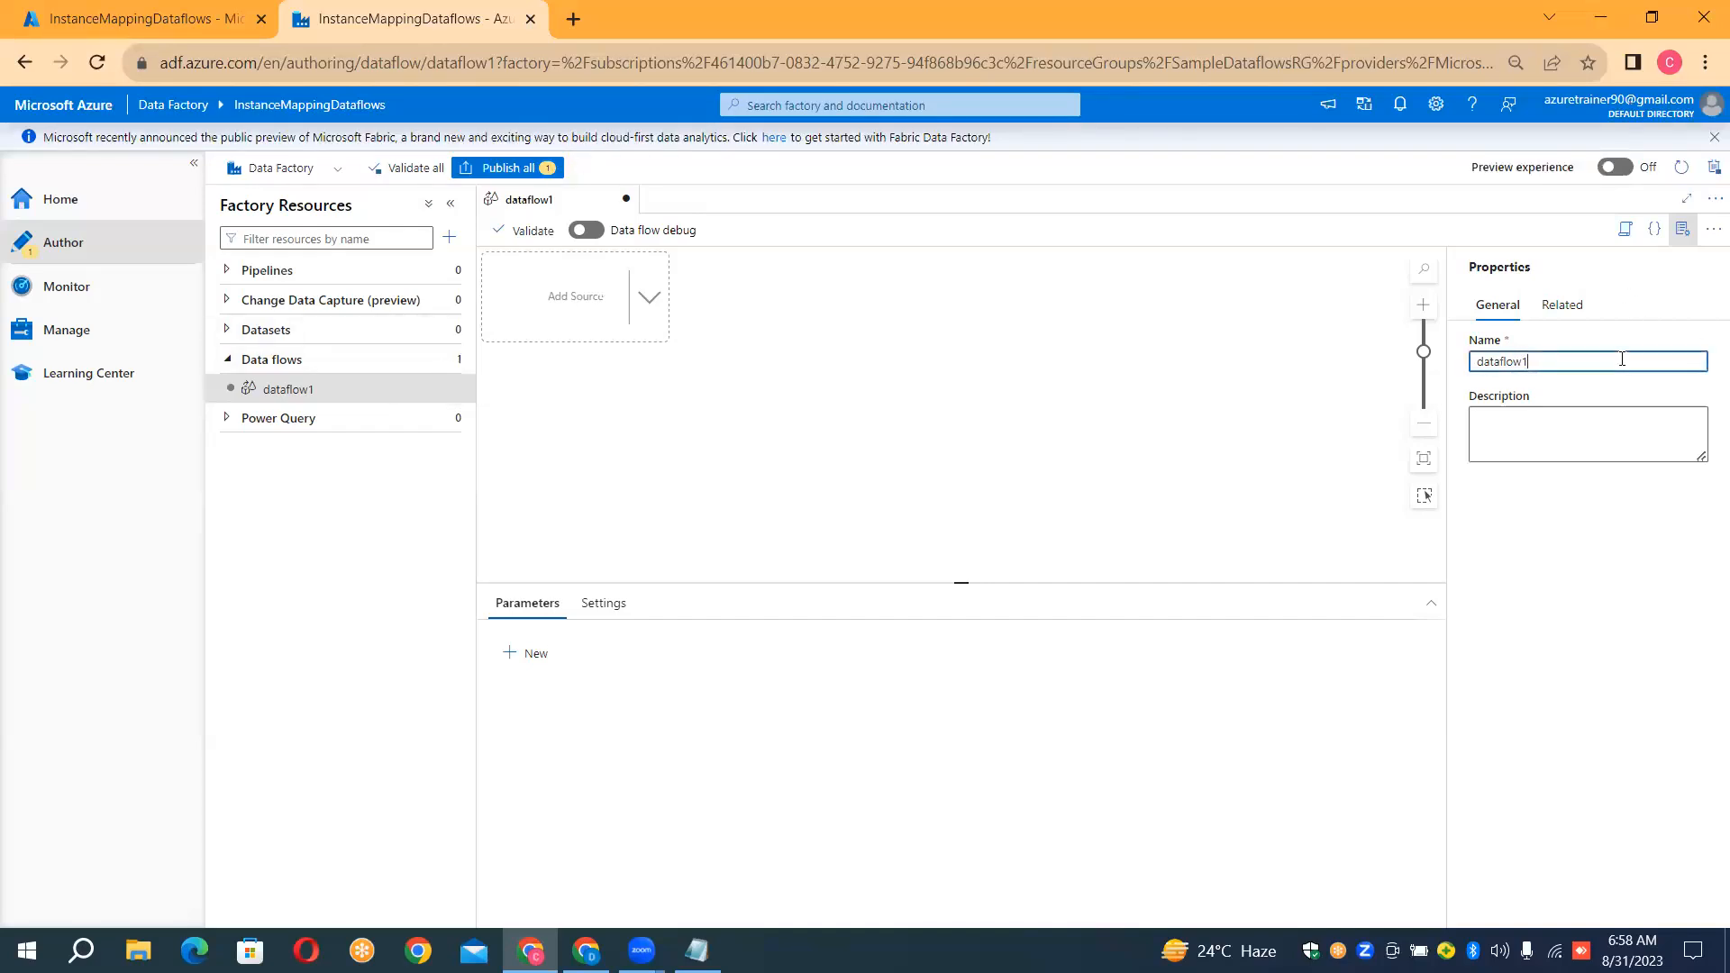
double_click(1622, 359)
key("BackSpace")
type("DF")
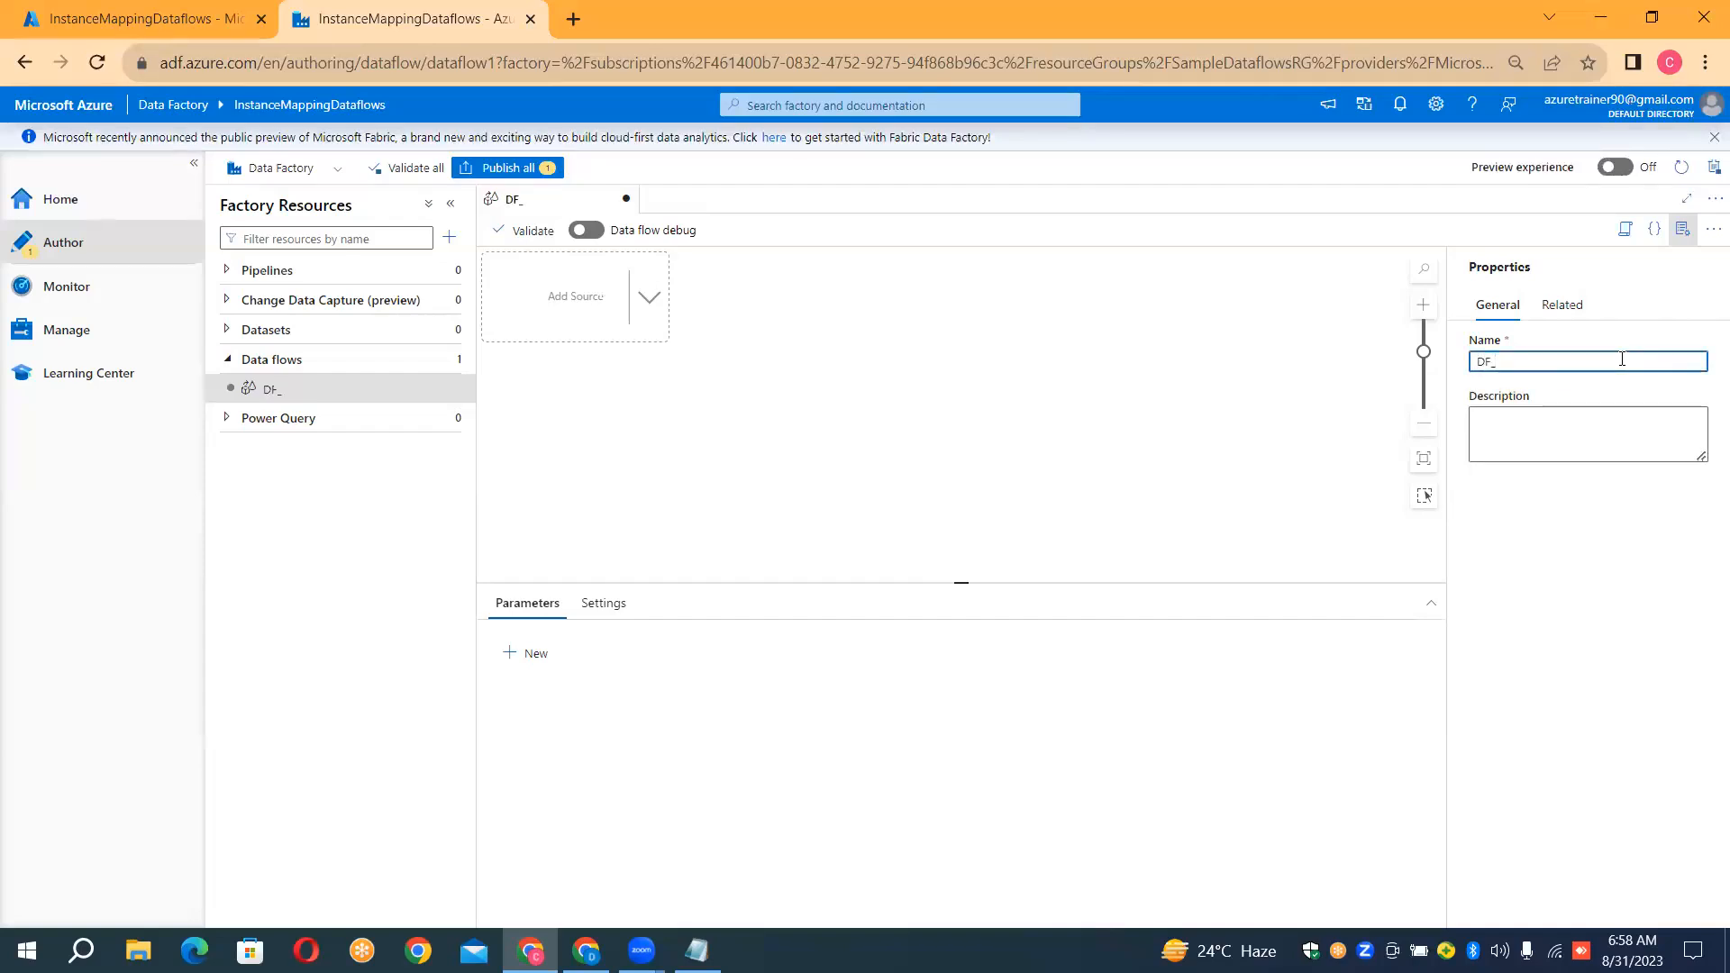
type("_SAMPLE")
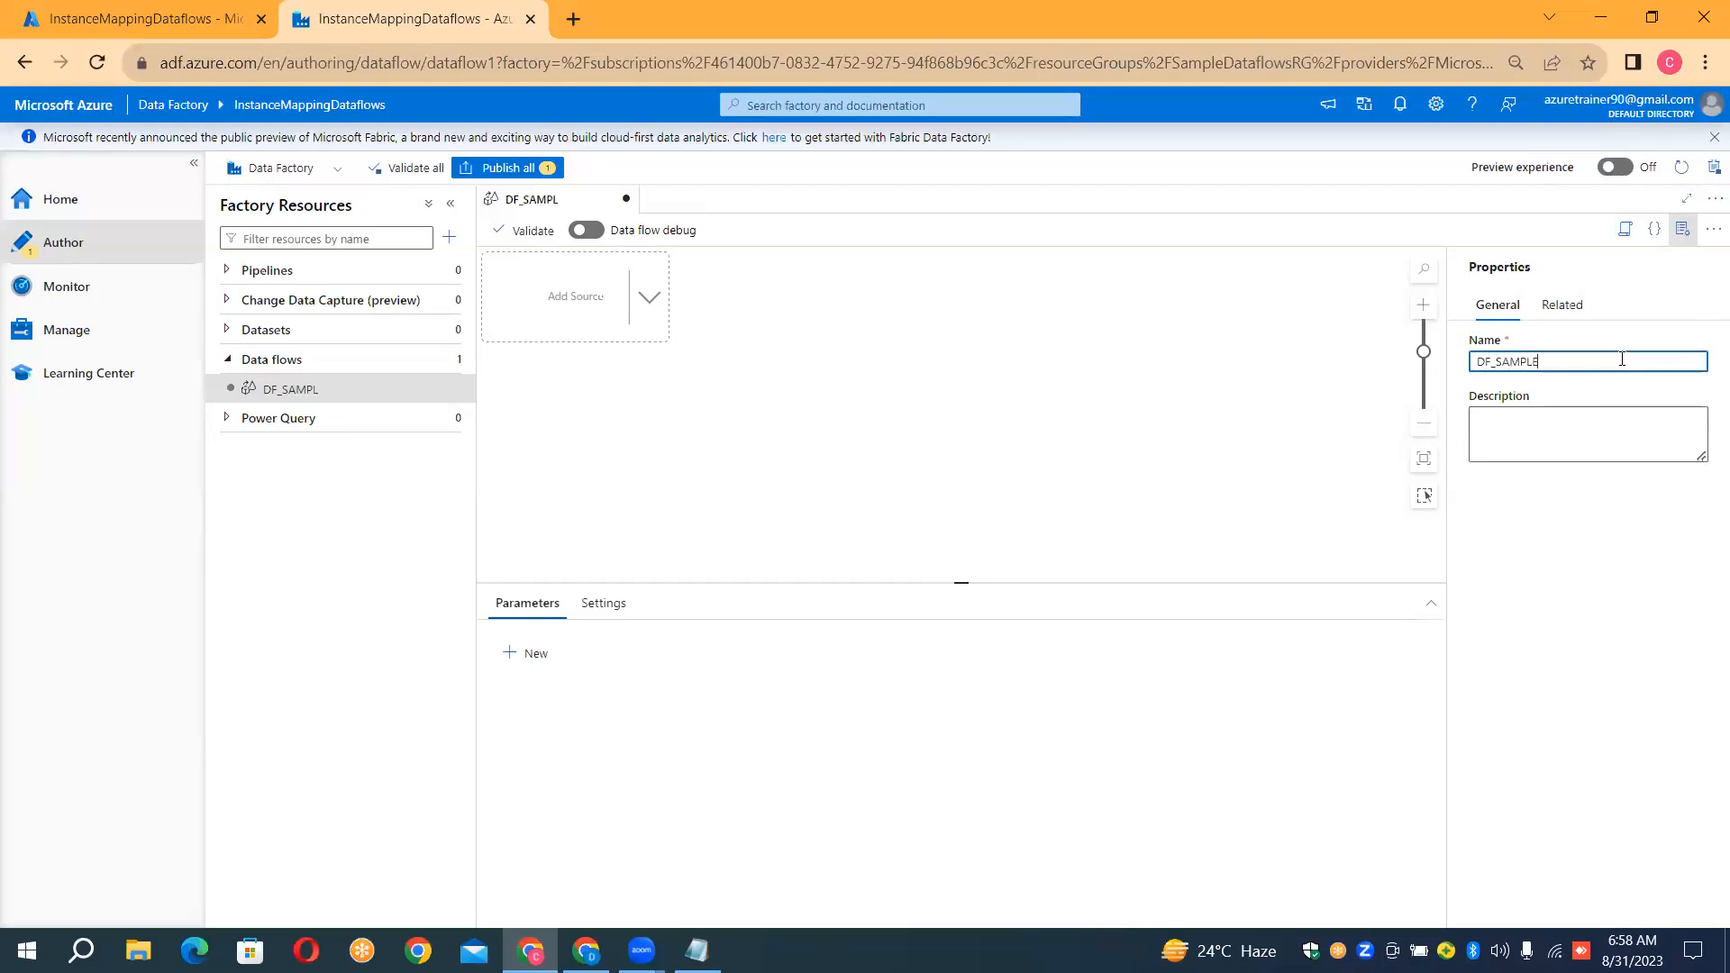
left_click(1688, 231)
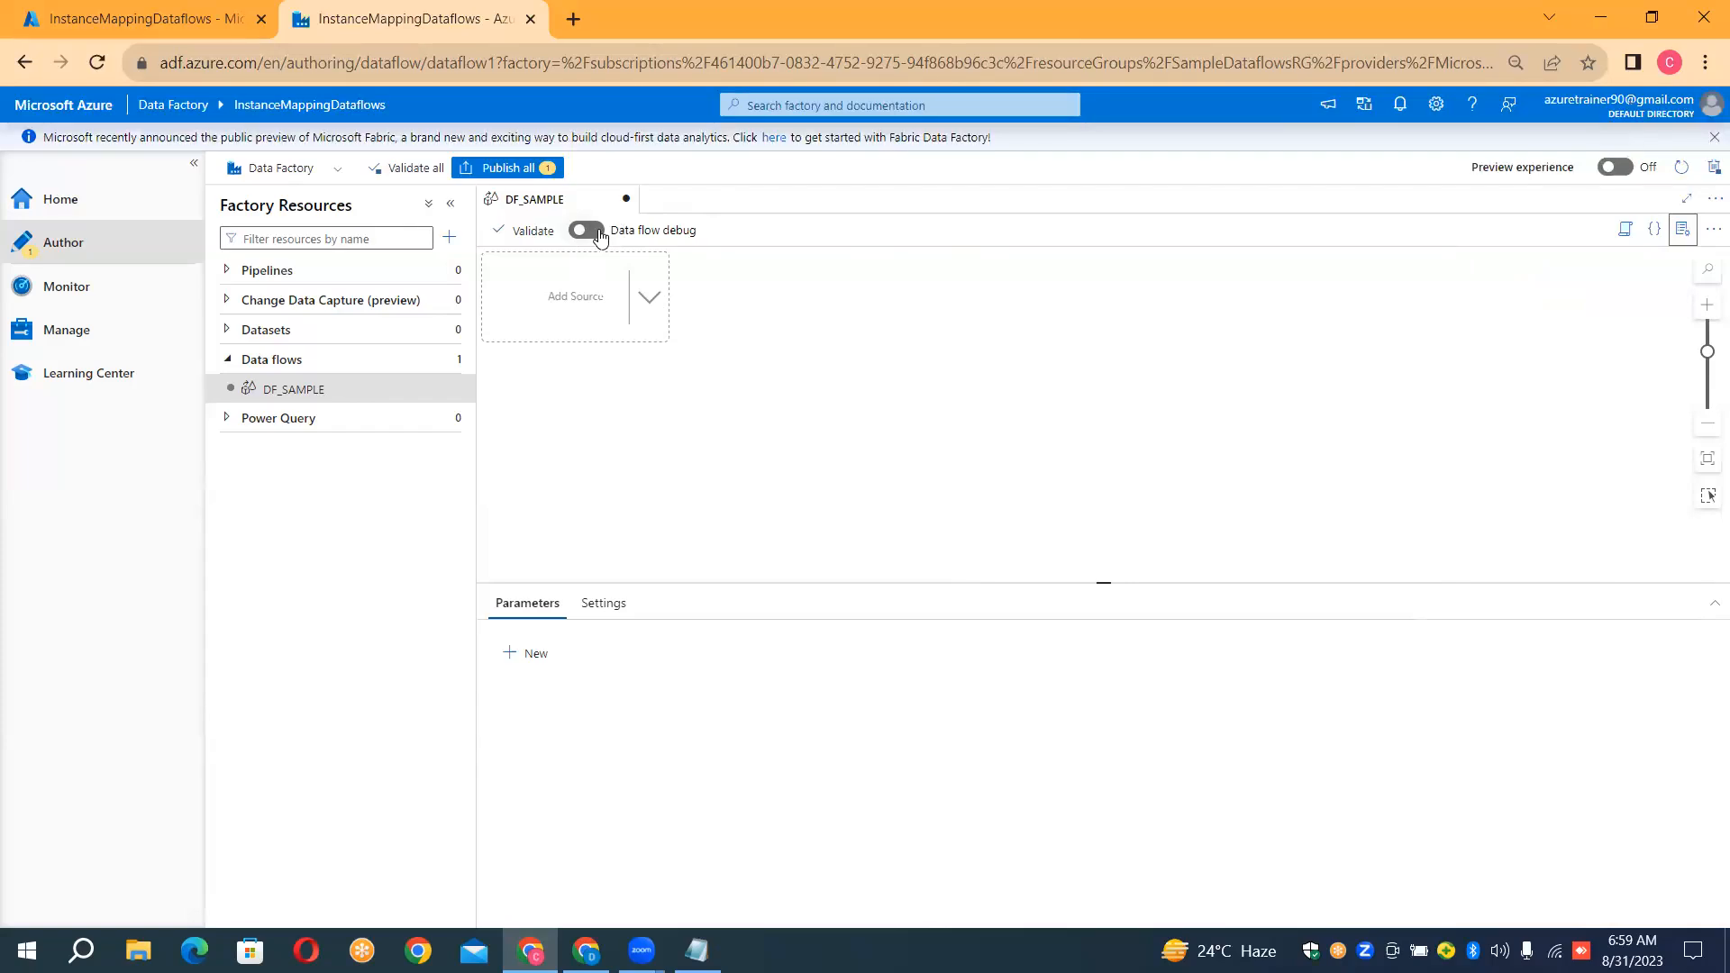
Turn on data flow debug with AutoResolveIntegrationRuntime and a 1 hour time to live, and add a source to DF_SAMPLE
left_click(587, 230)
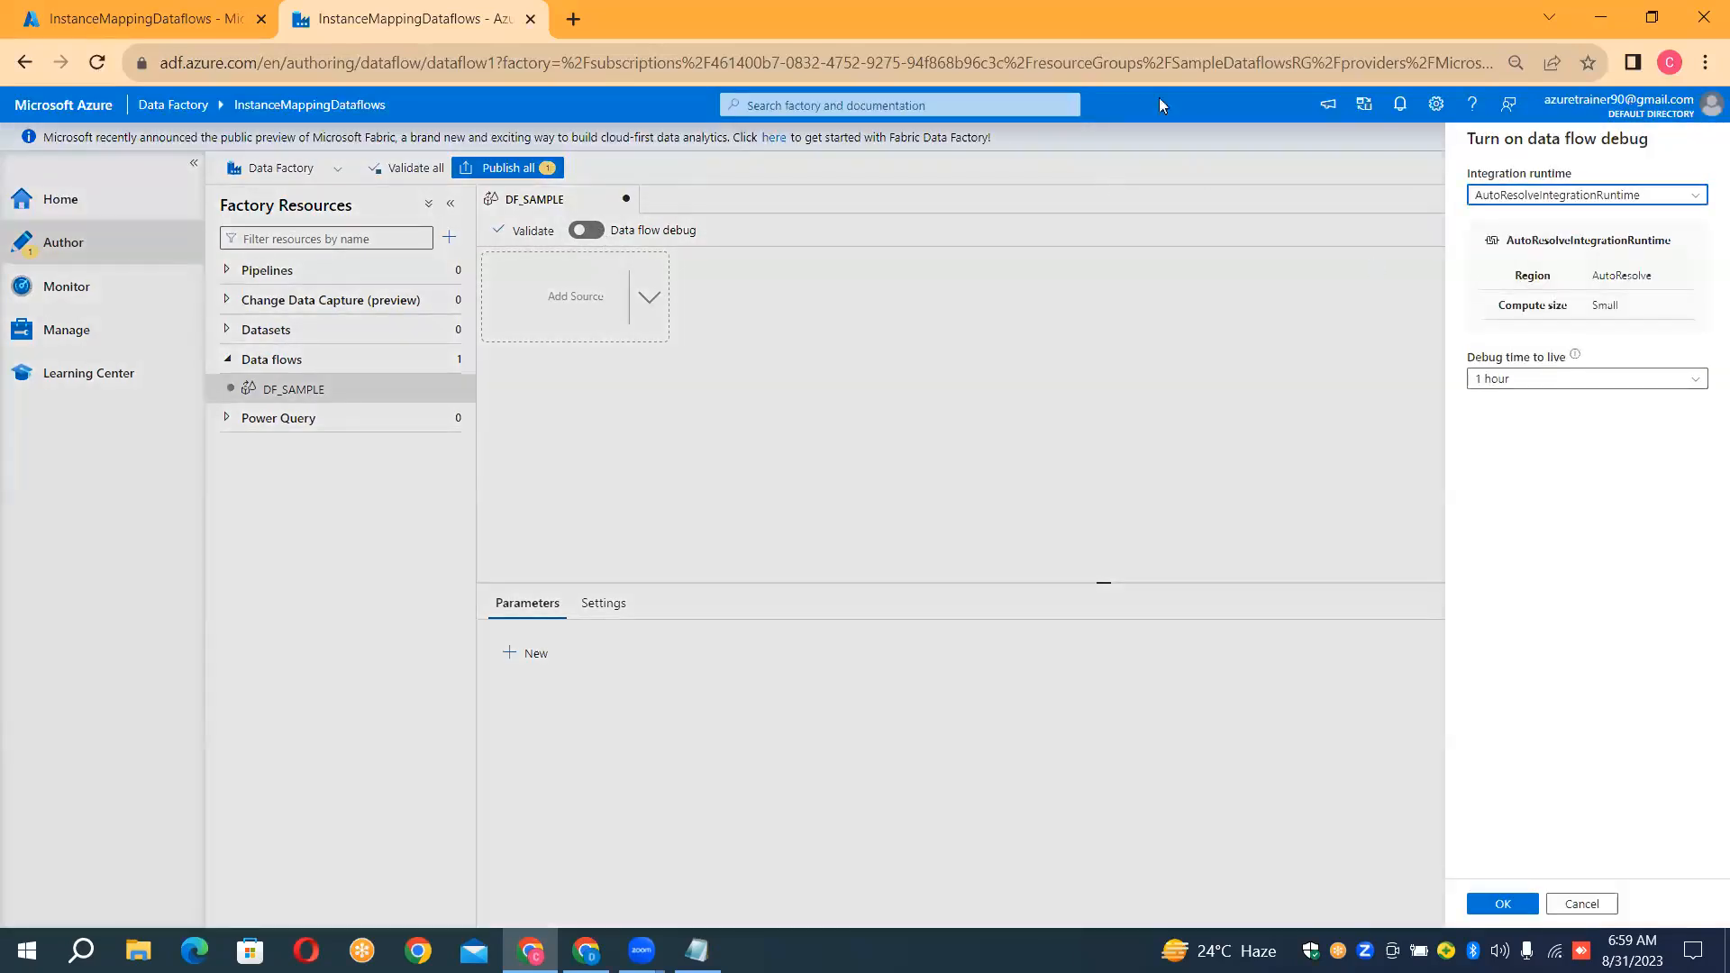
left_click(1512, 911)
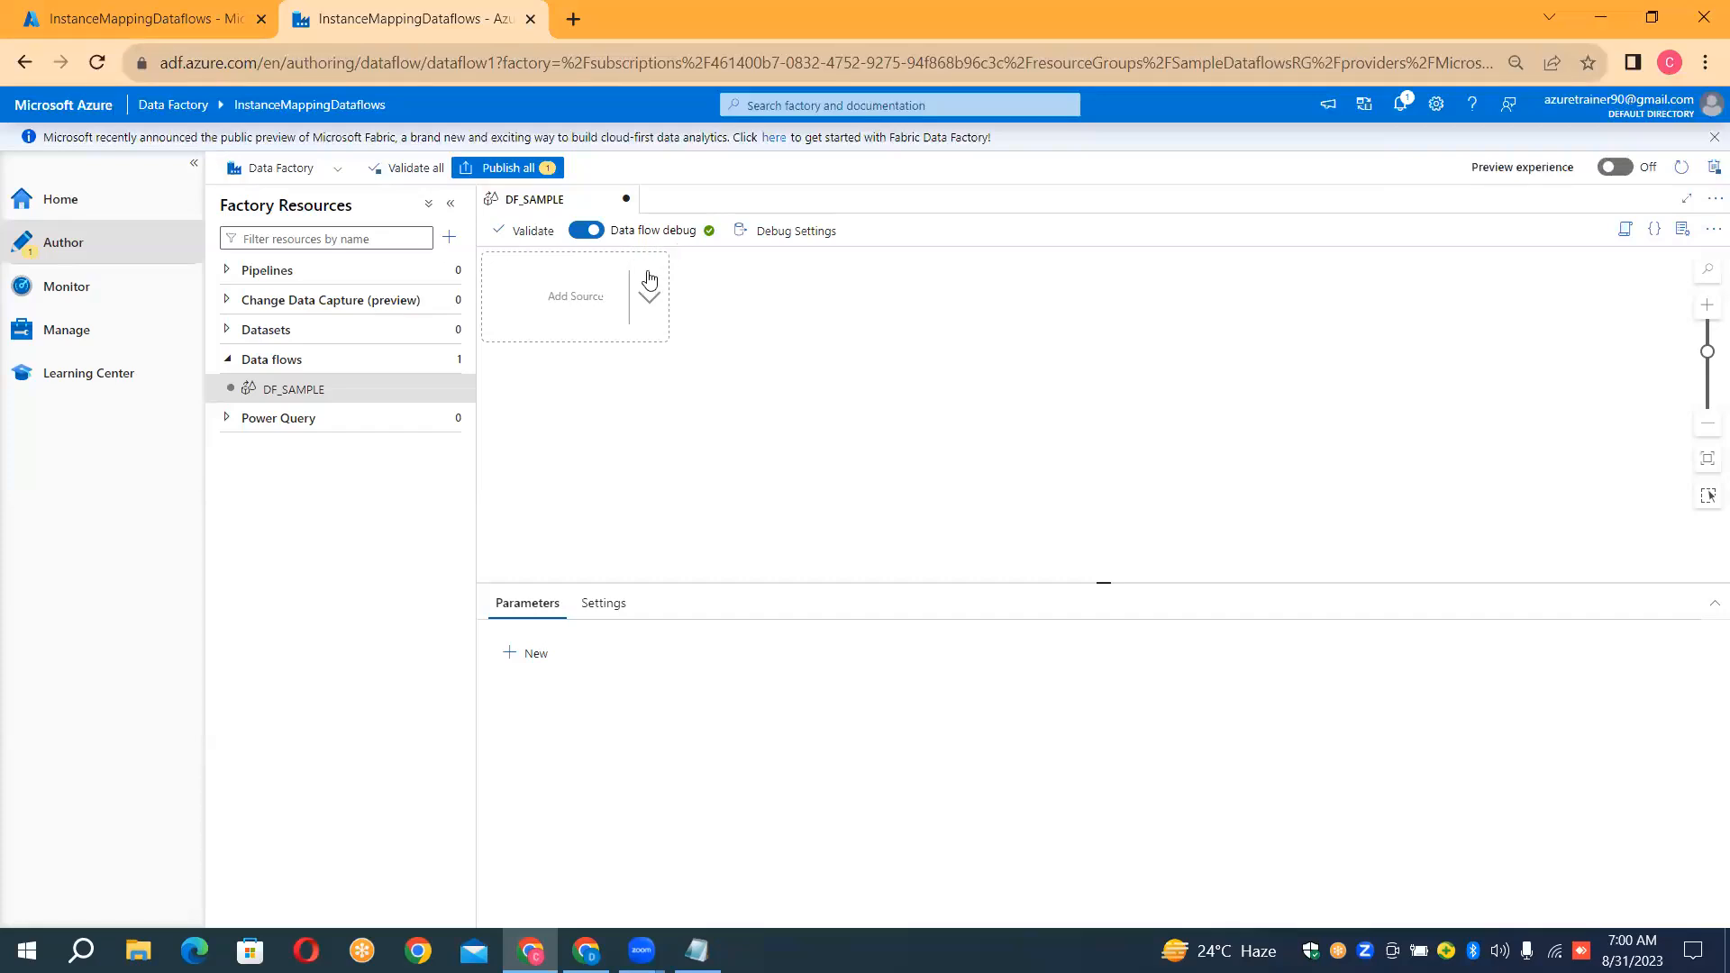
left_click(632, 303)
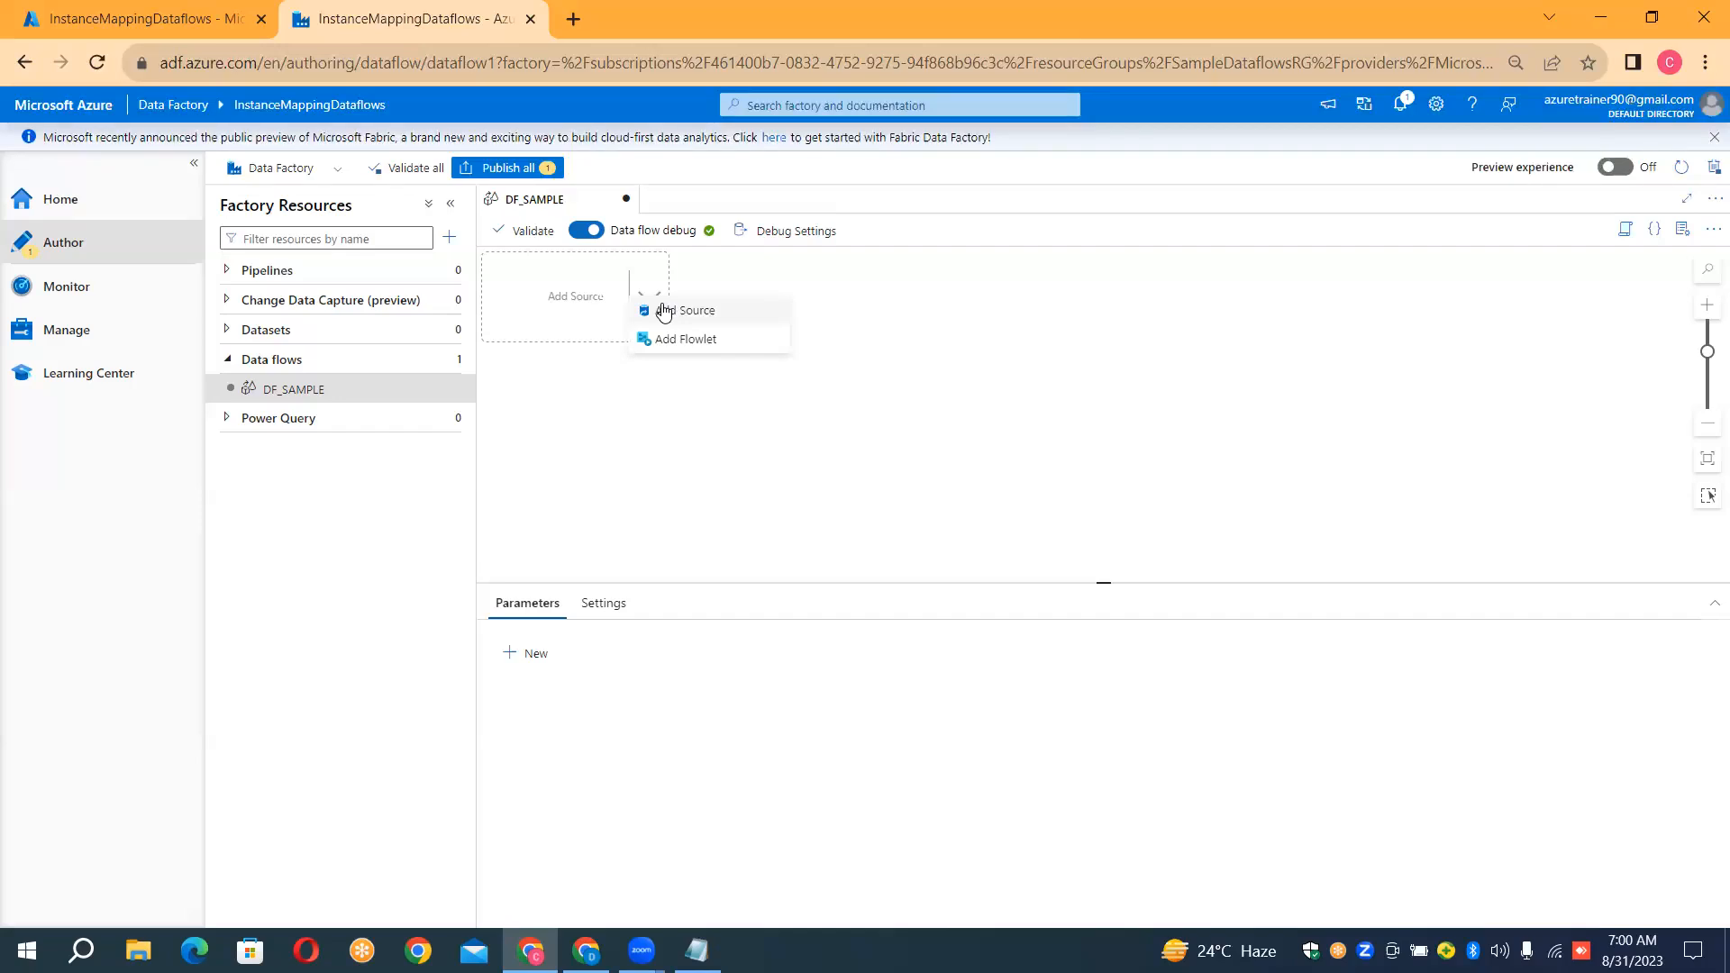
left_click(664, 312)
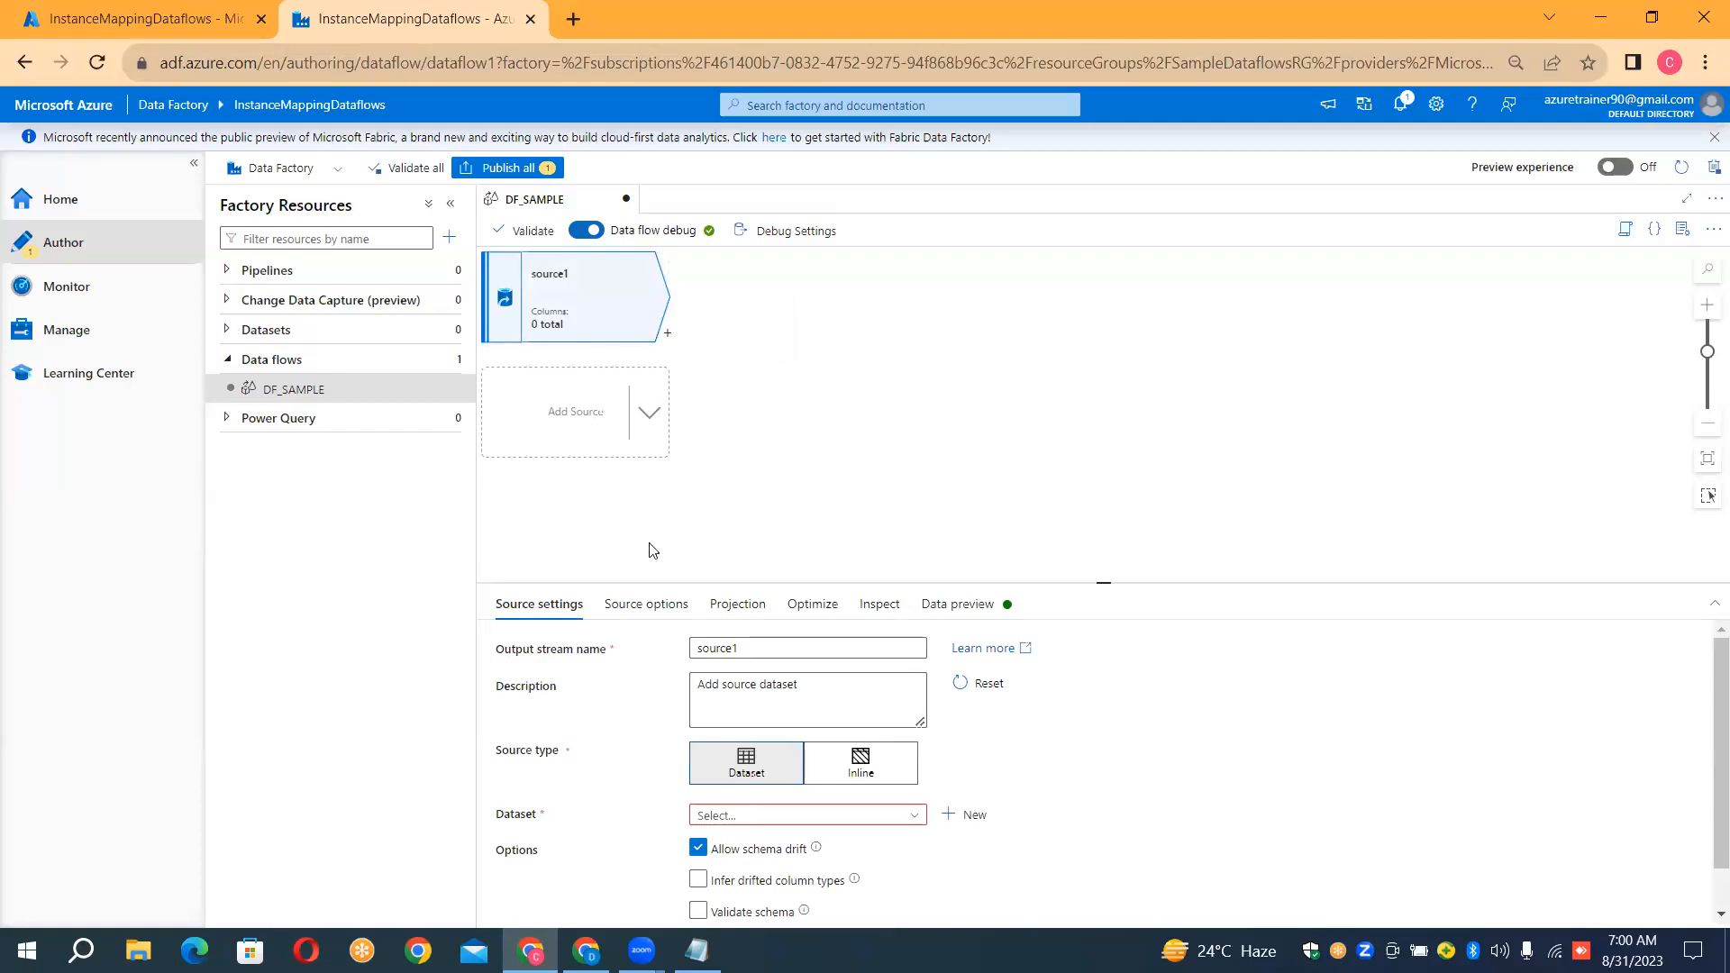
Set the source's output stream name to SOURCEOfData and reselect the source to show its settings
left_click(757, 651)
key("ctrl+a")
key("BackSpace")
type("SO")
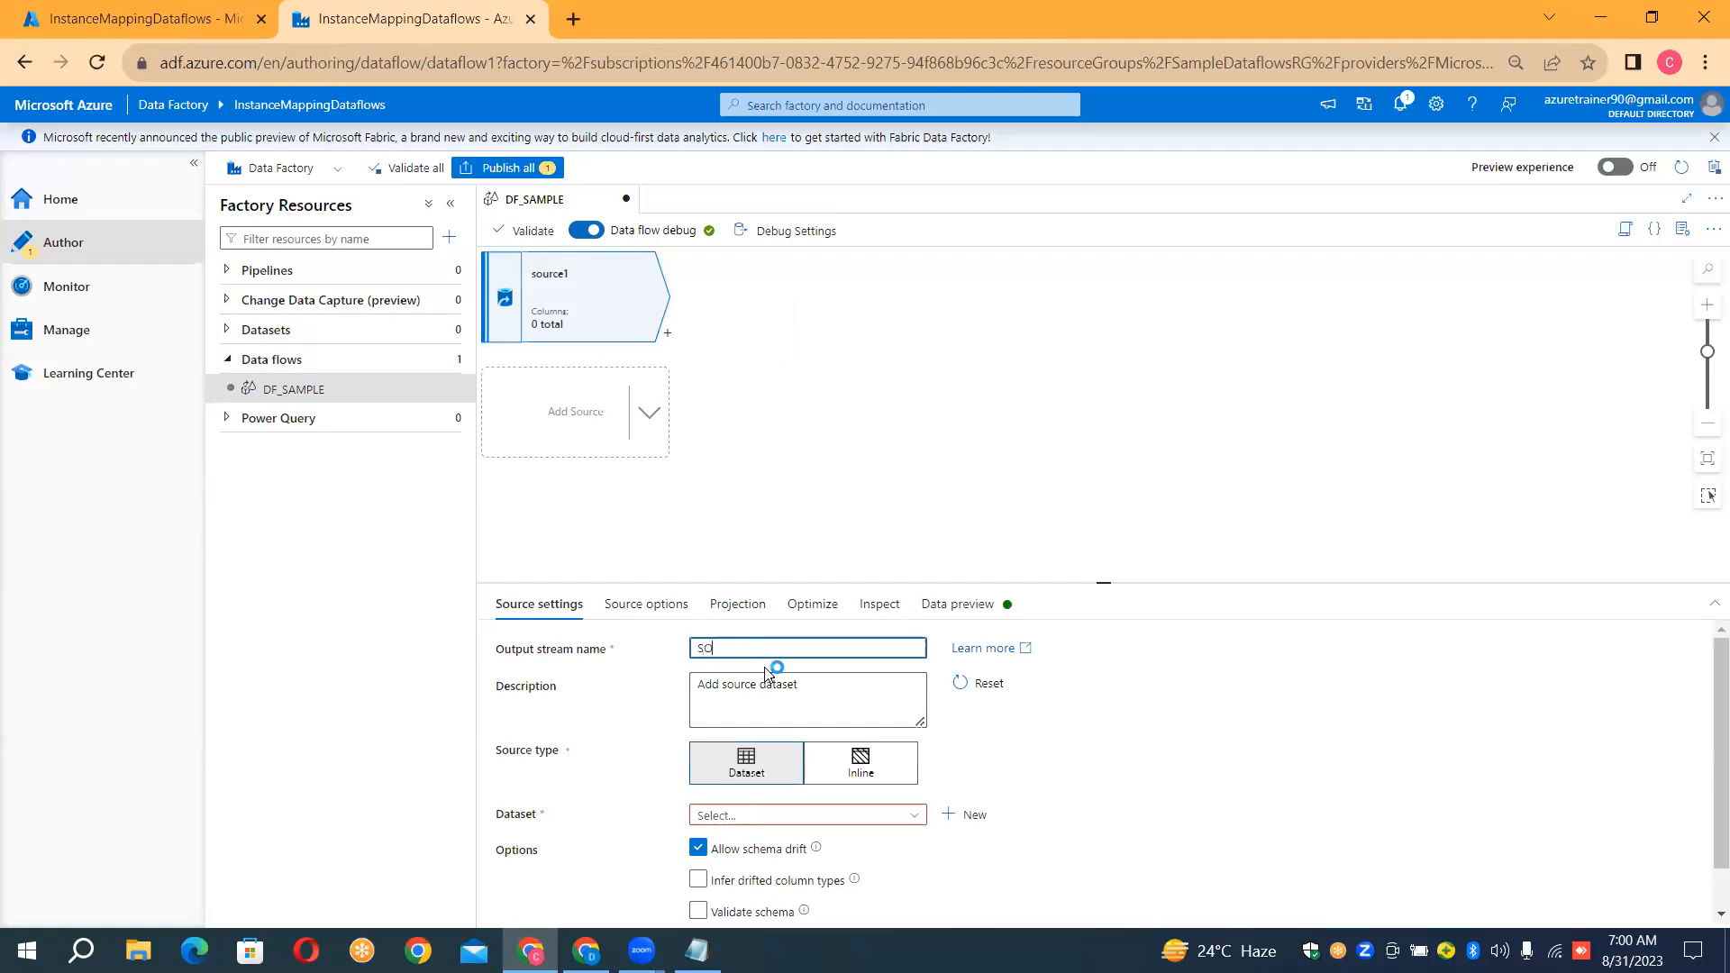
type("URCE01")
left_click(773, 463)
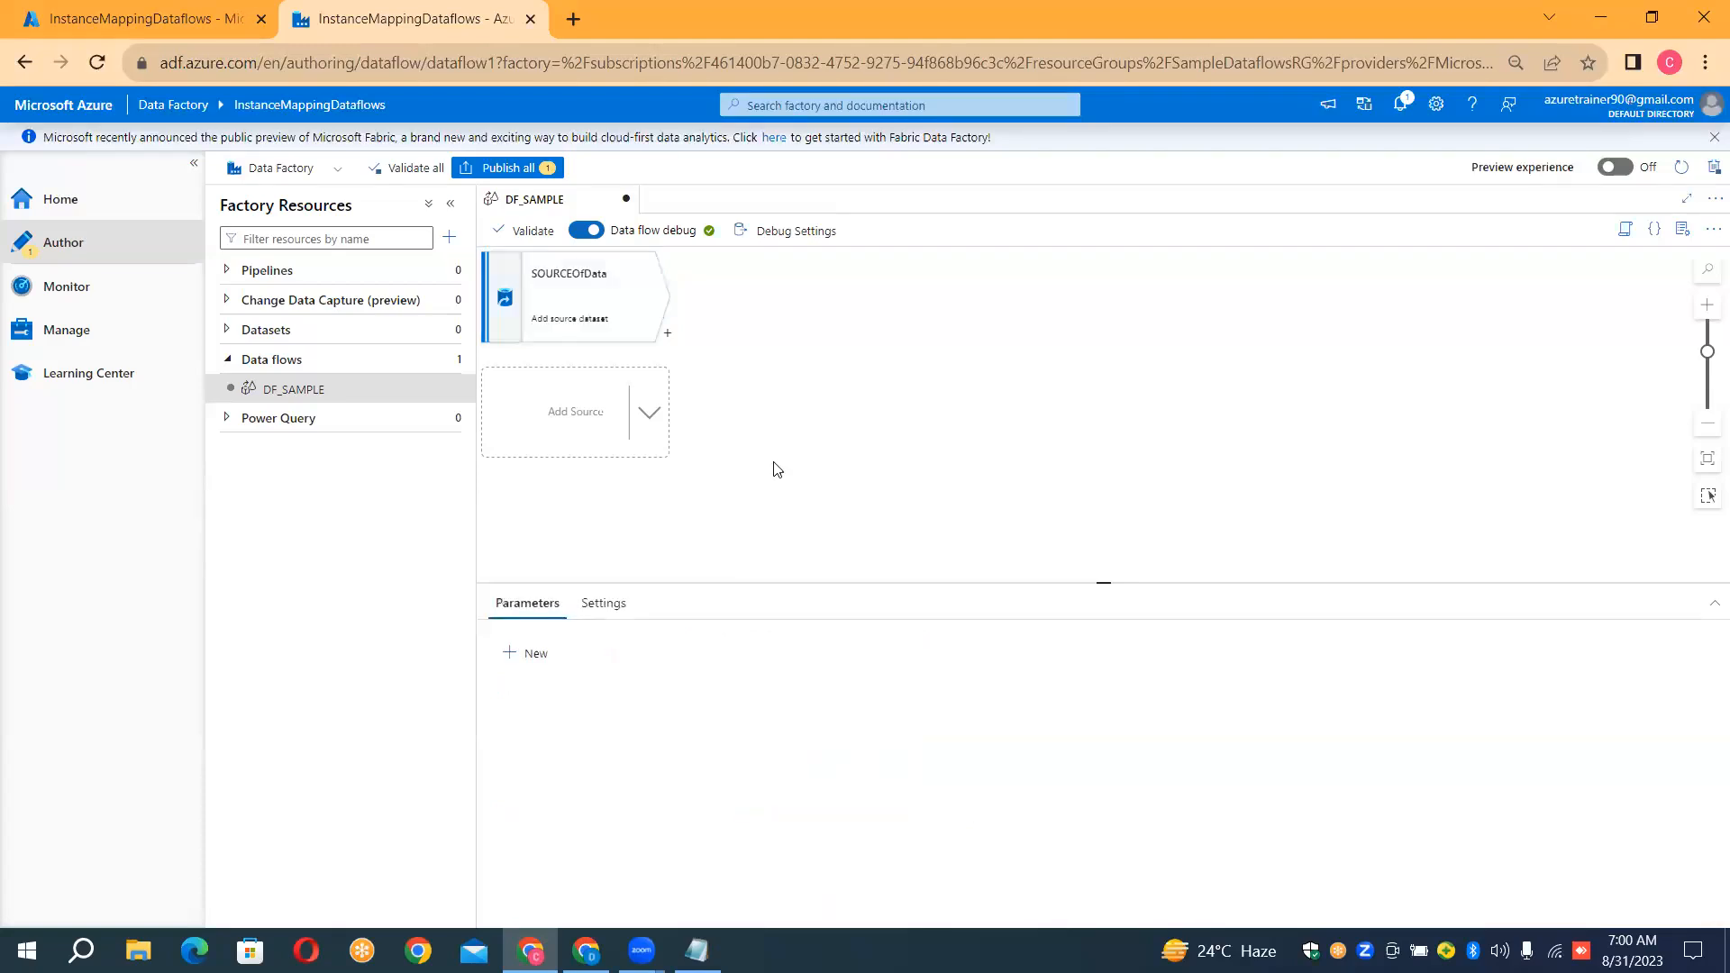
left_click(626, 311)
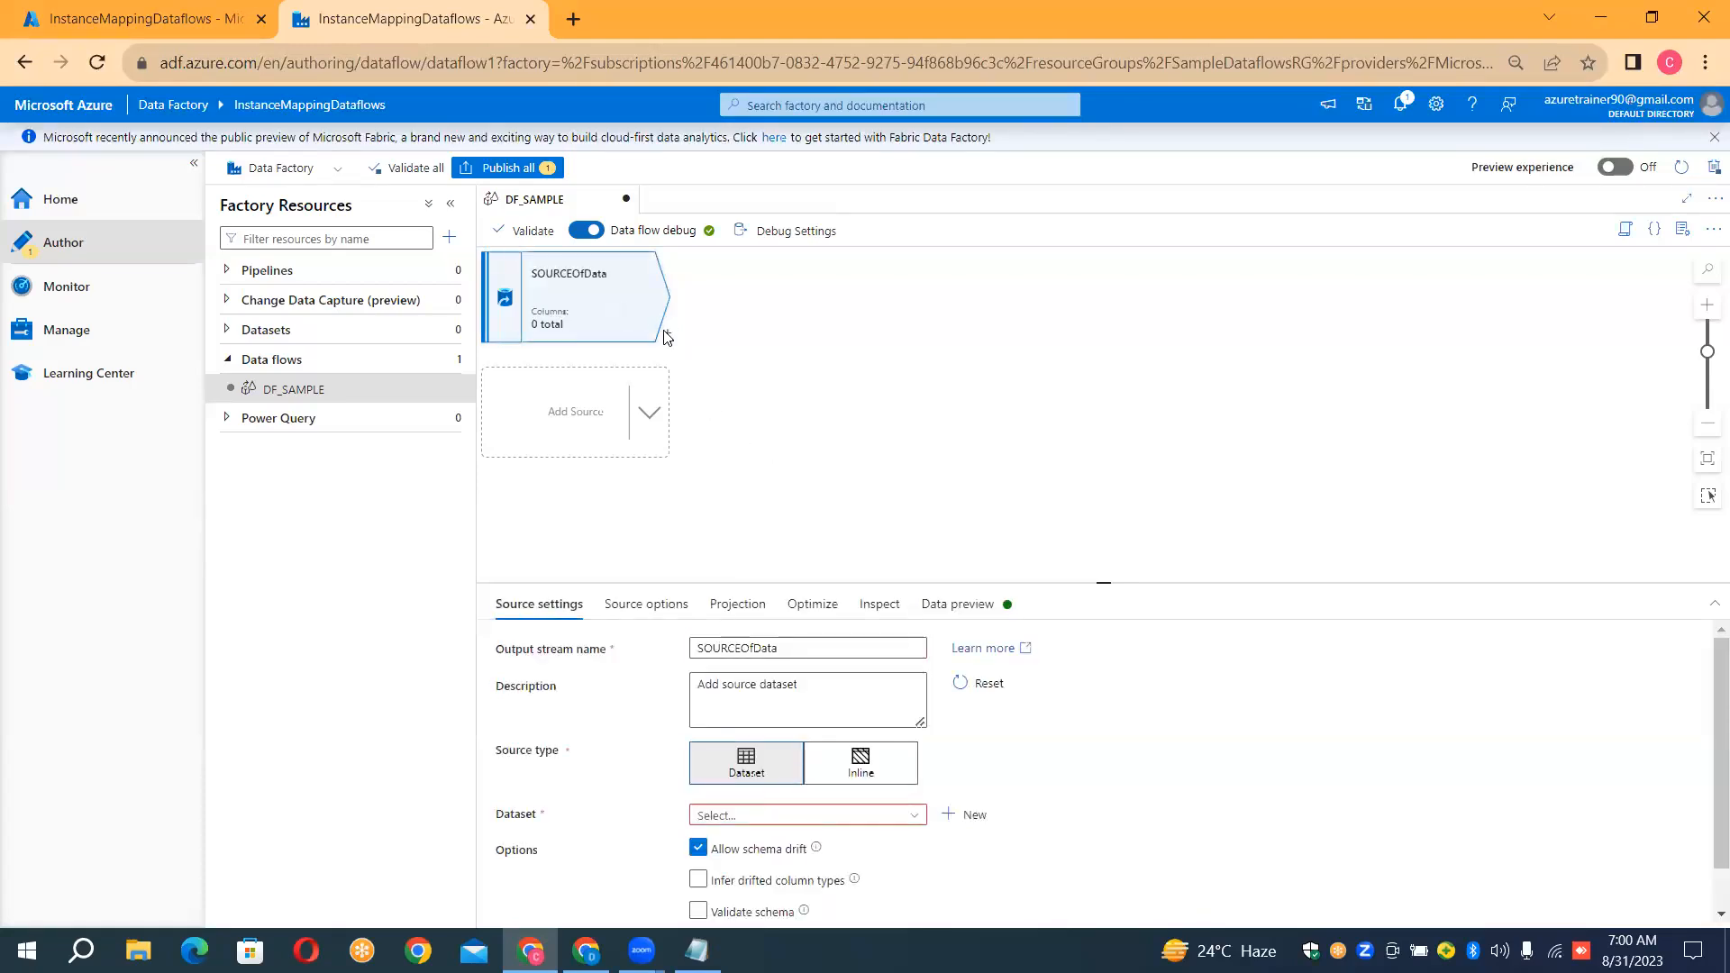
Chain a Derived Column, a Surrogate Key and a Pivot transformation after SOURCEOfData in DF_SAMPLE
left_click(666, 337)
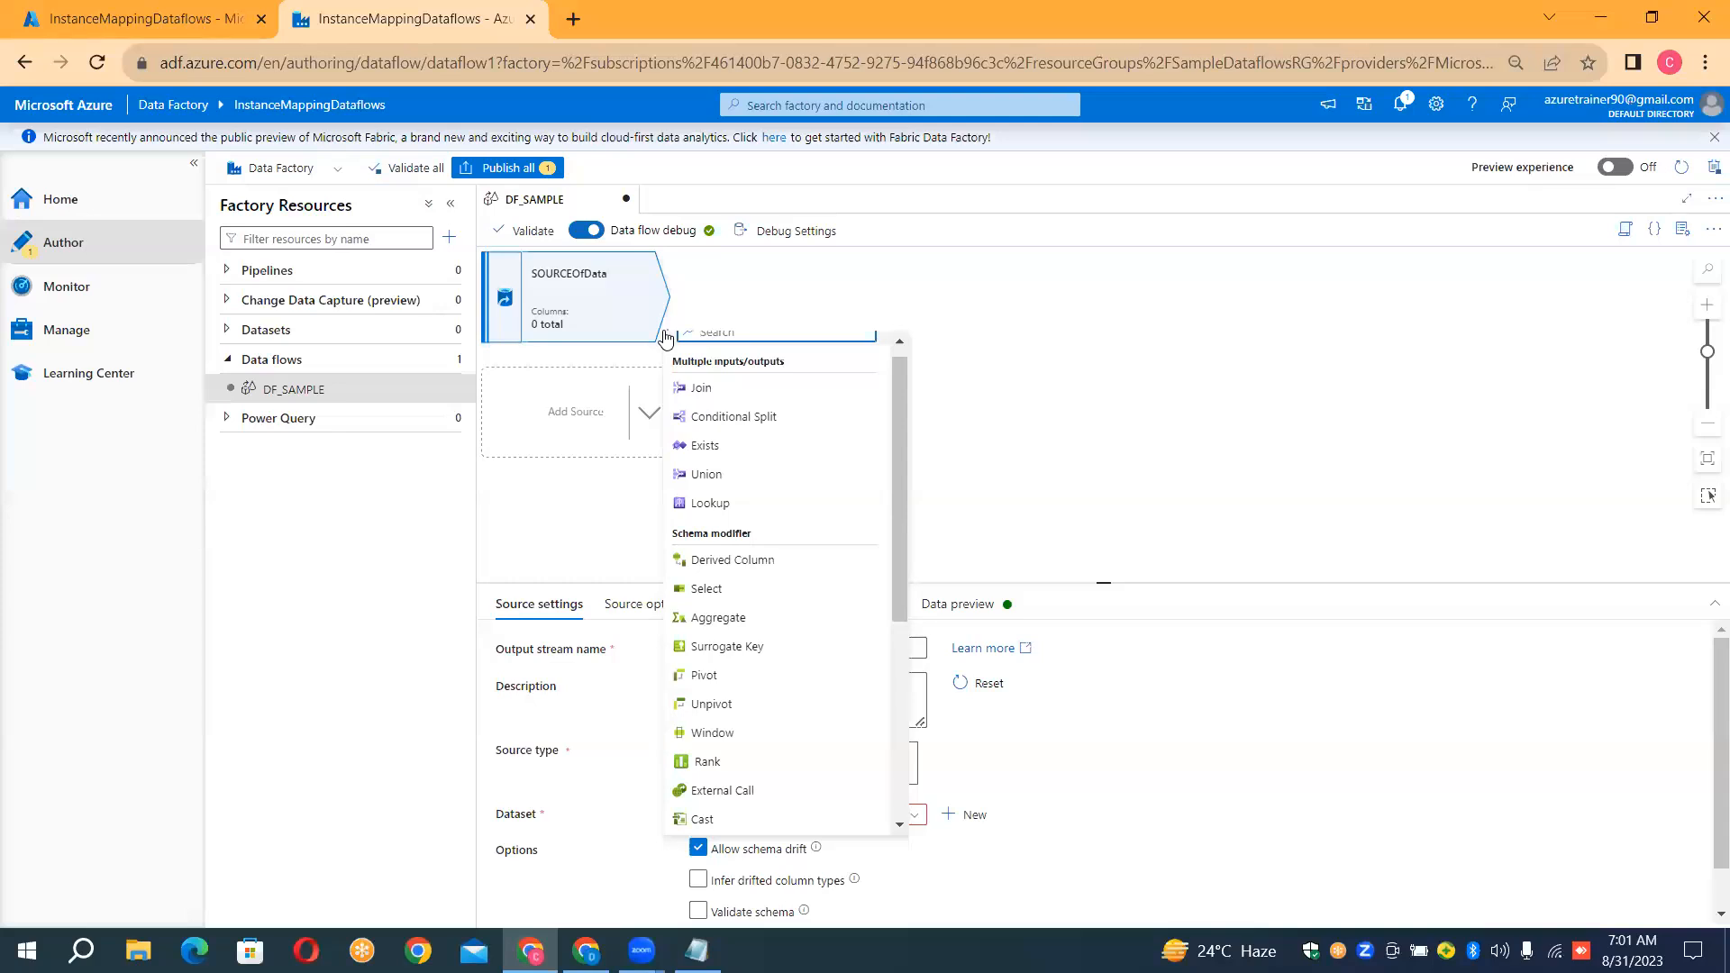
left_click(745, 562)
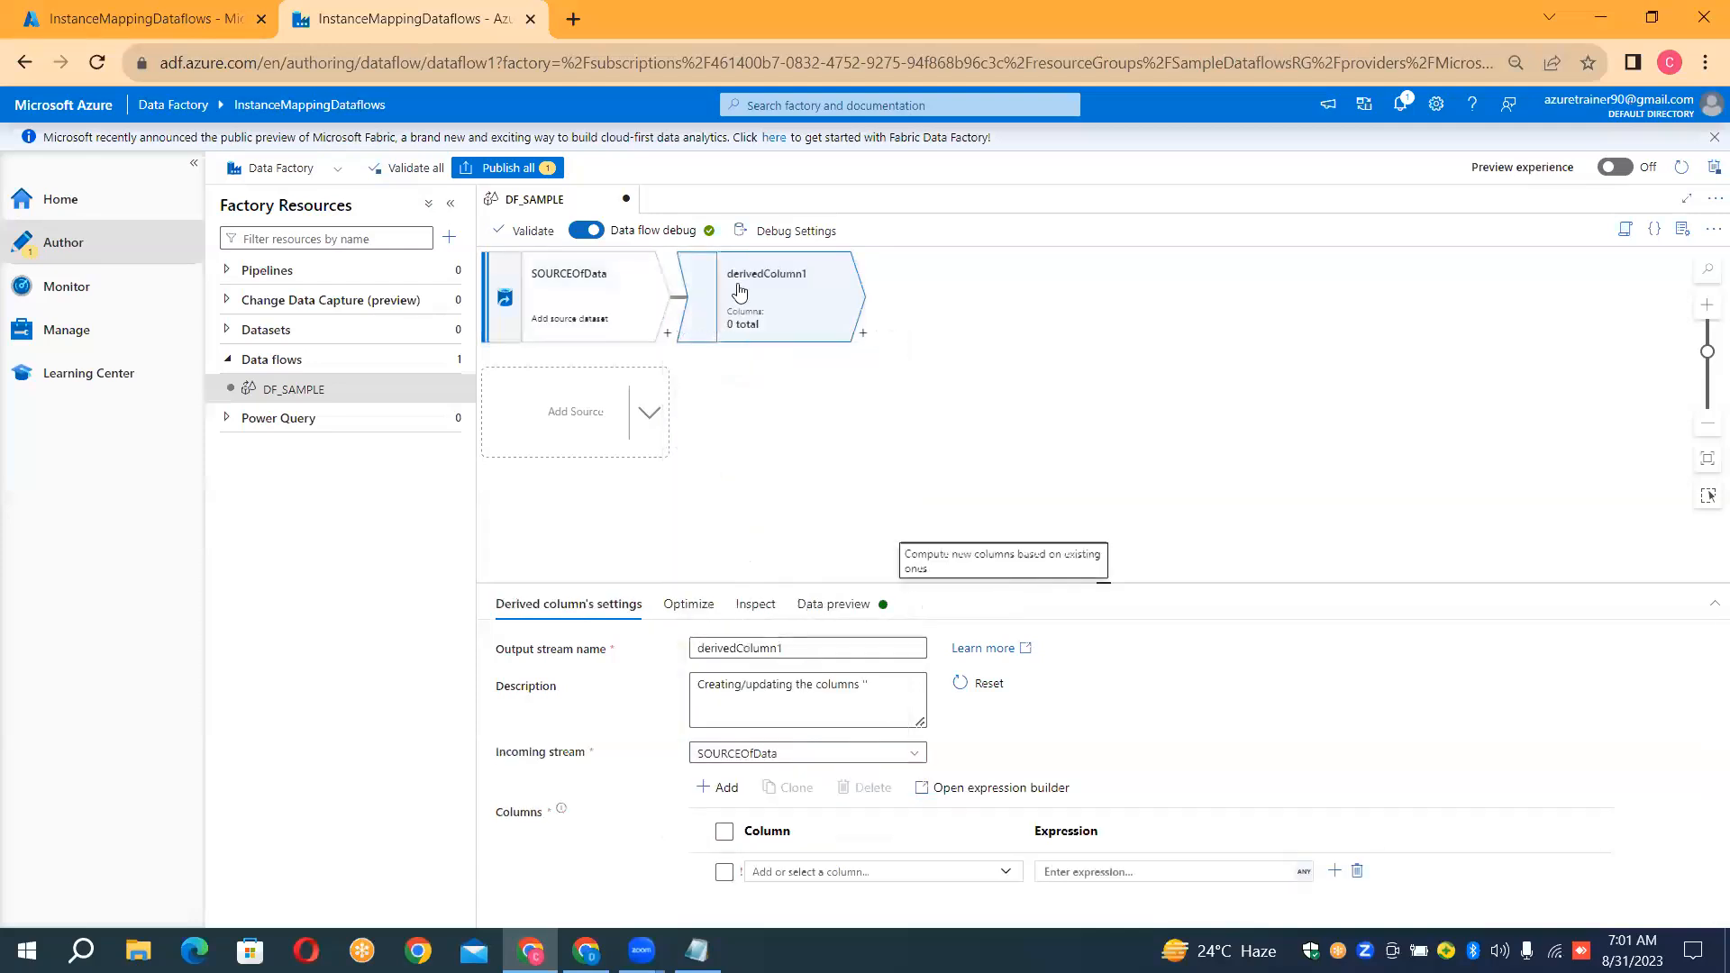
left_click(863, 336)
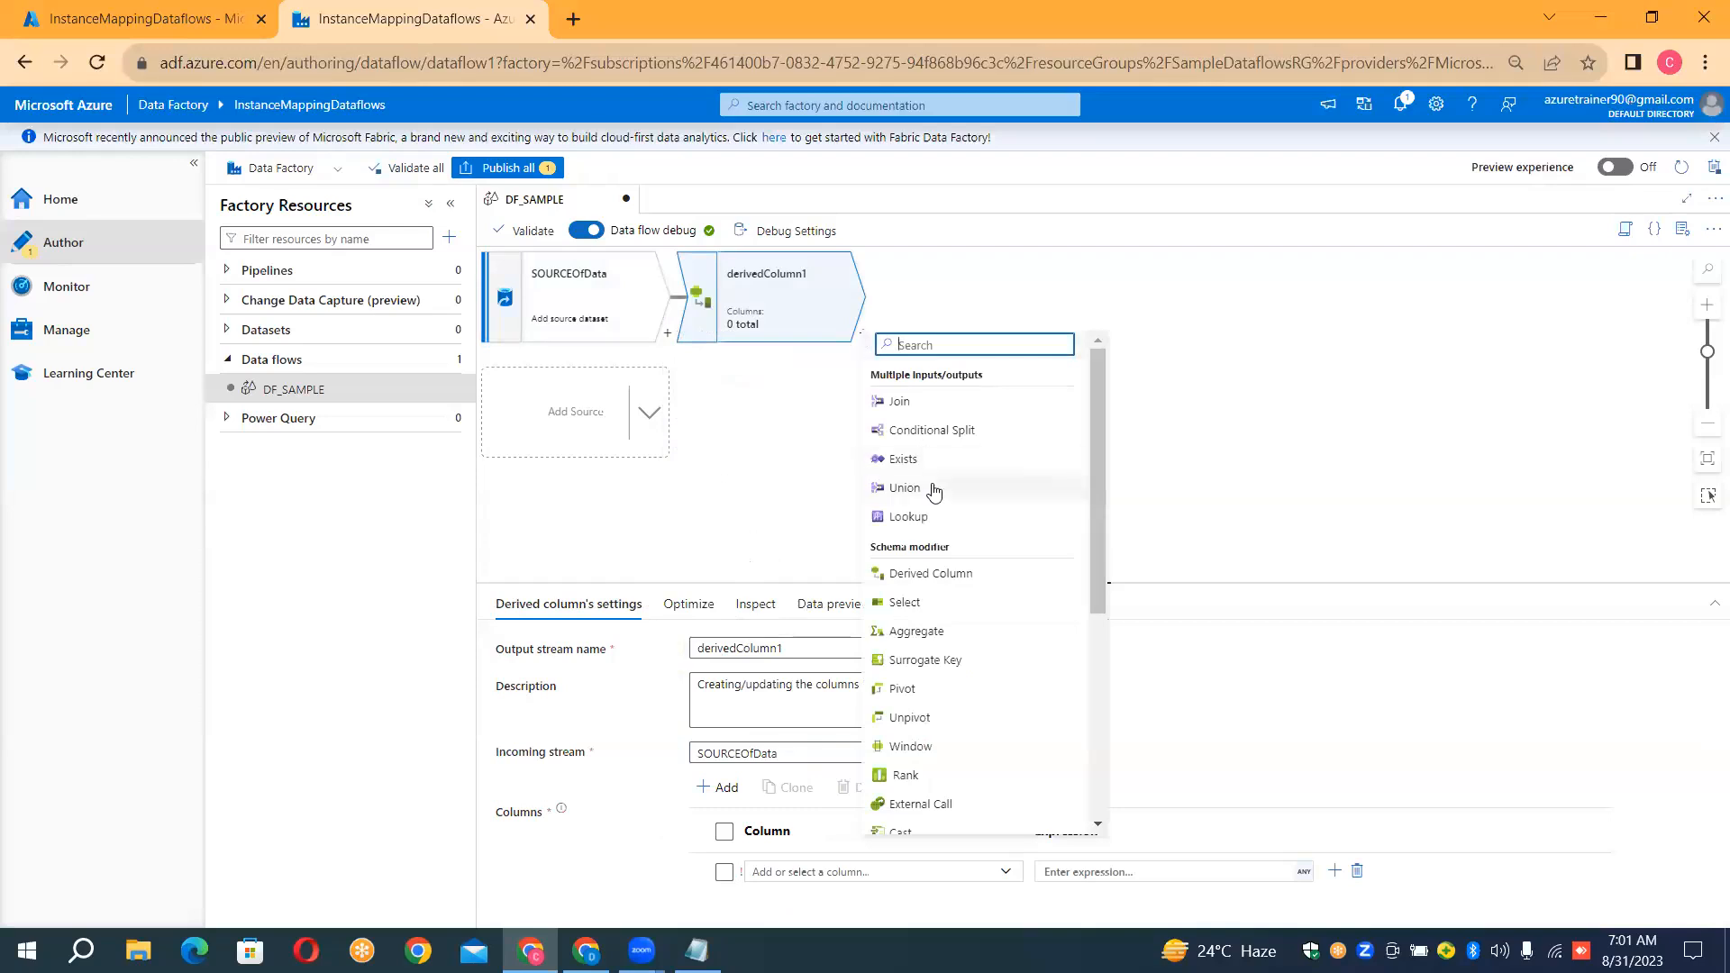
left_click(903, 671)
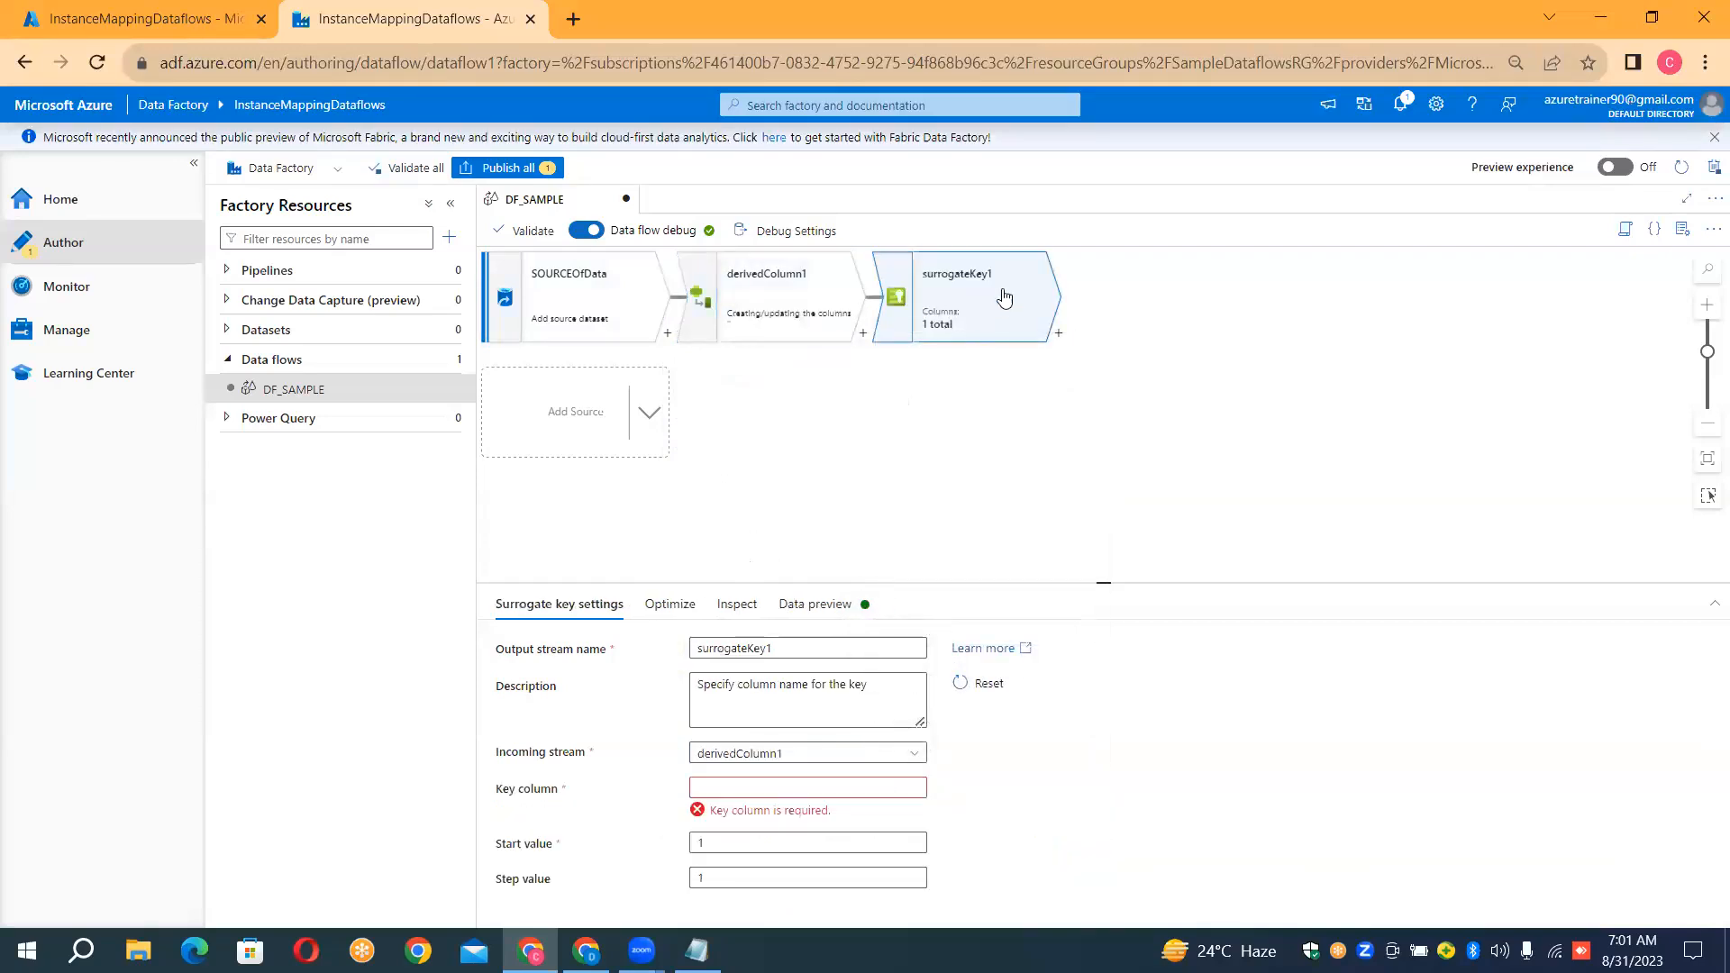
left_click(1057, 334)
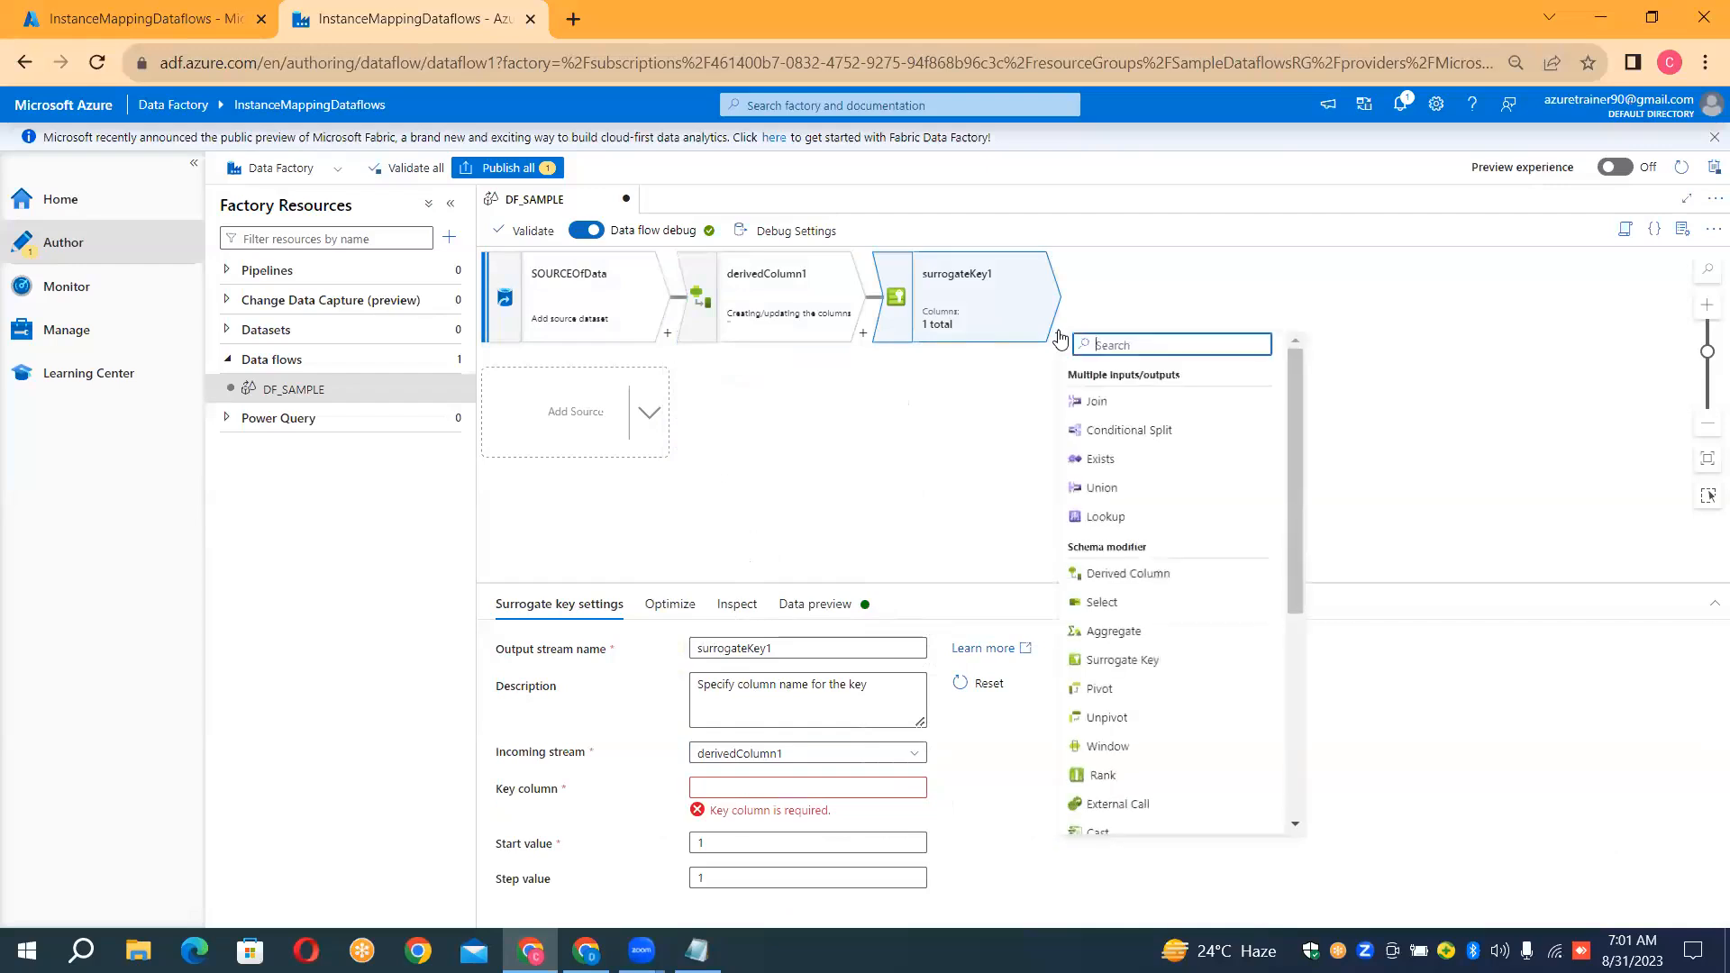
left_click(1137, 690)
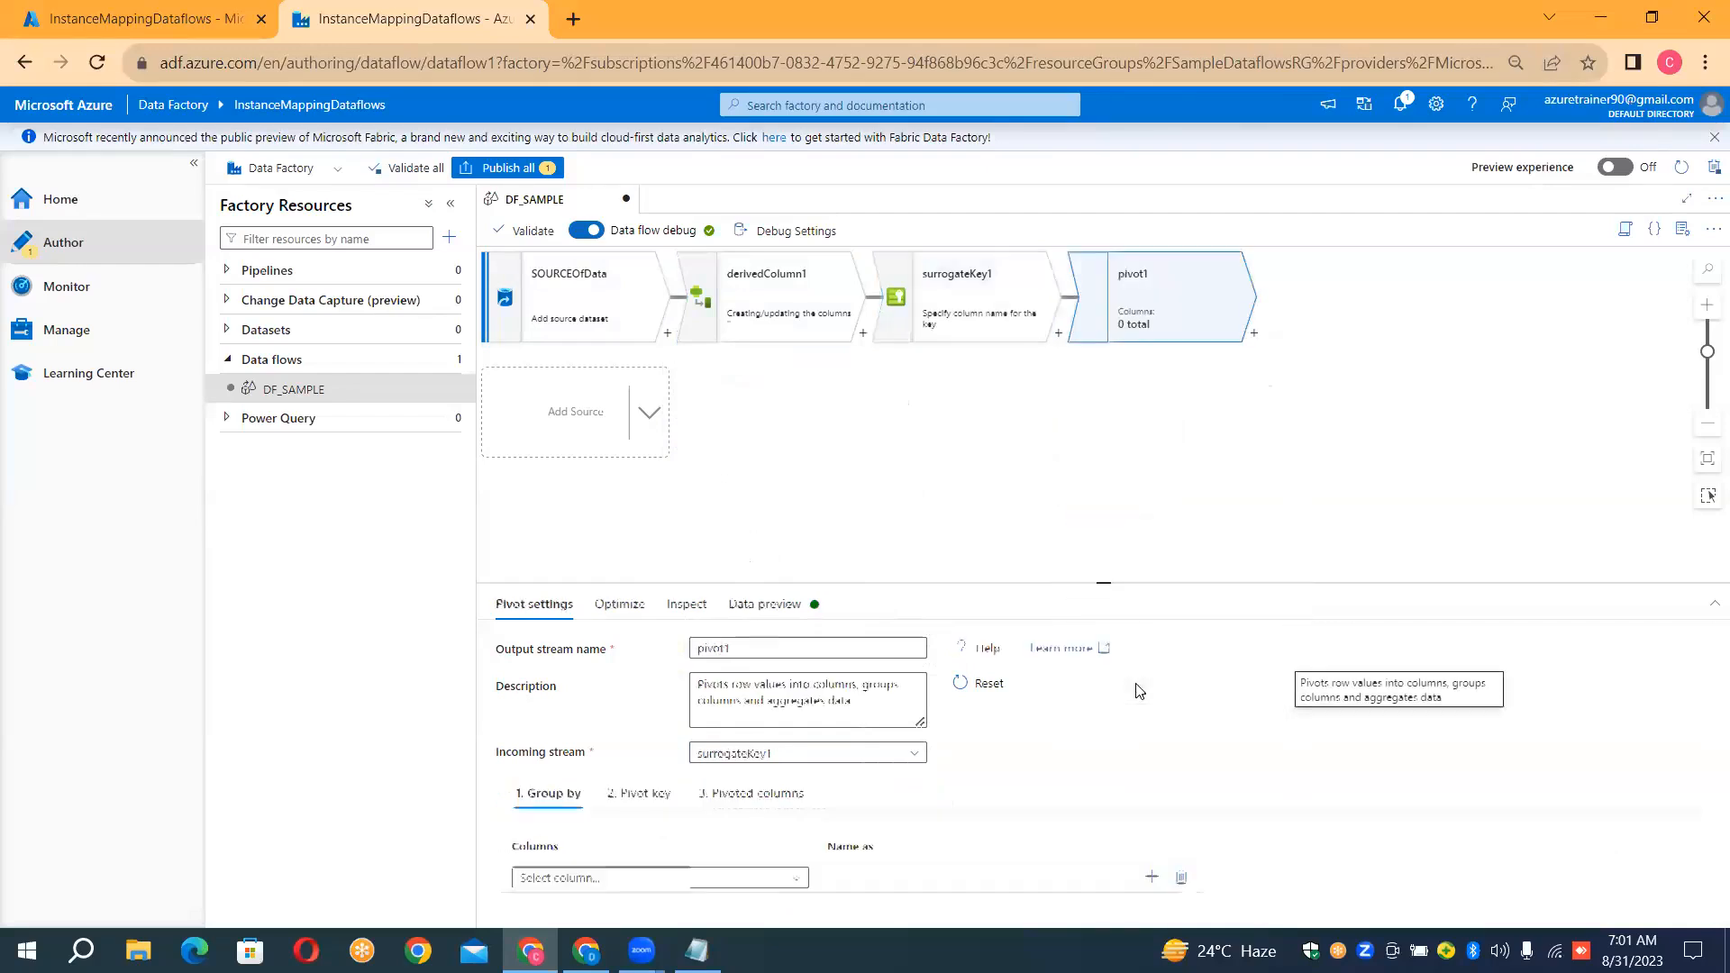
Add a Sink destination after the pivot transformation in DF_SAMPLE
left_click(1252, 335)
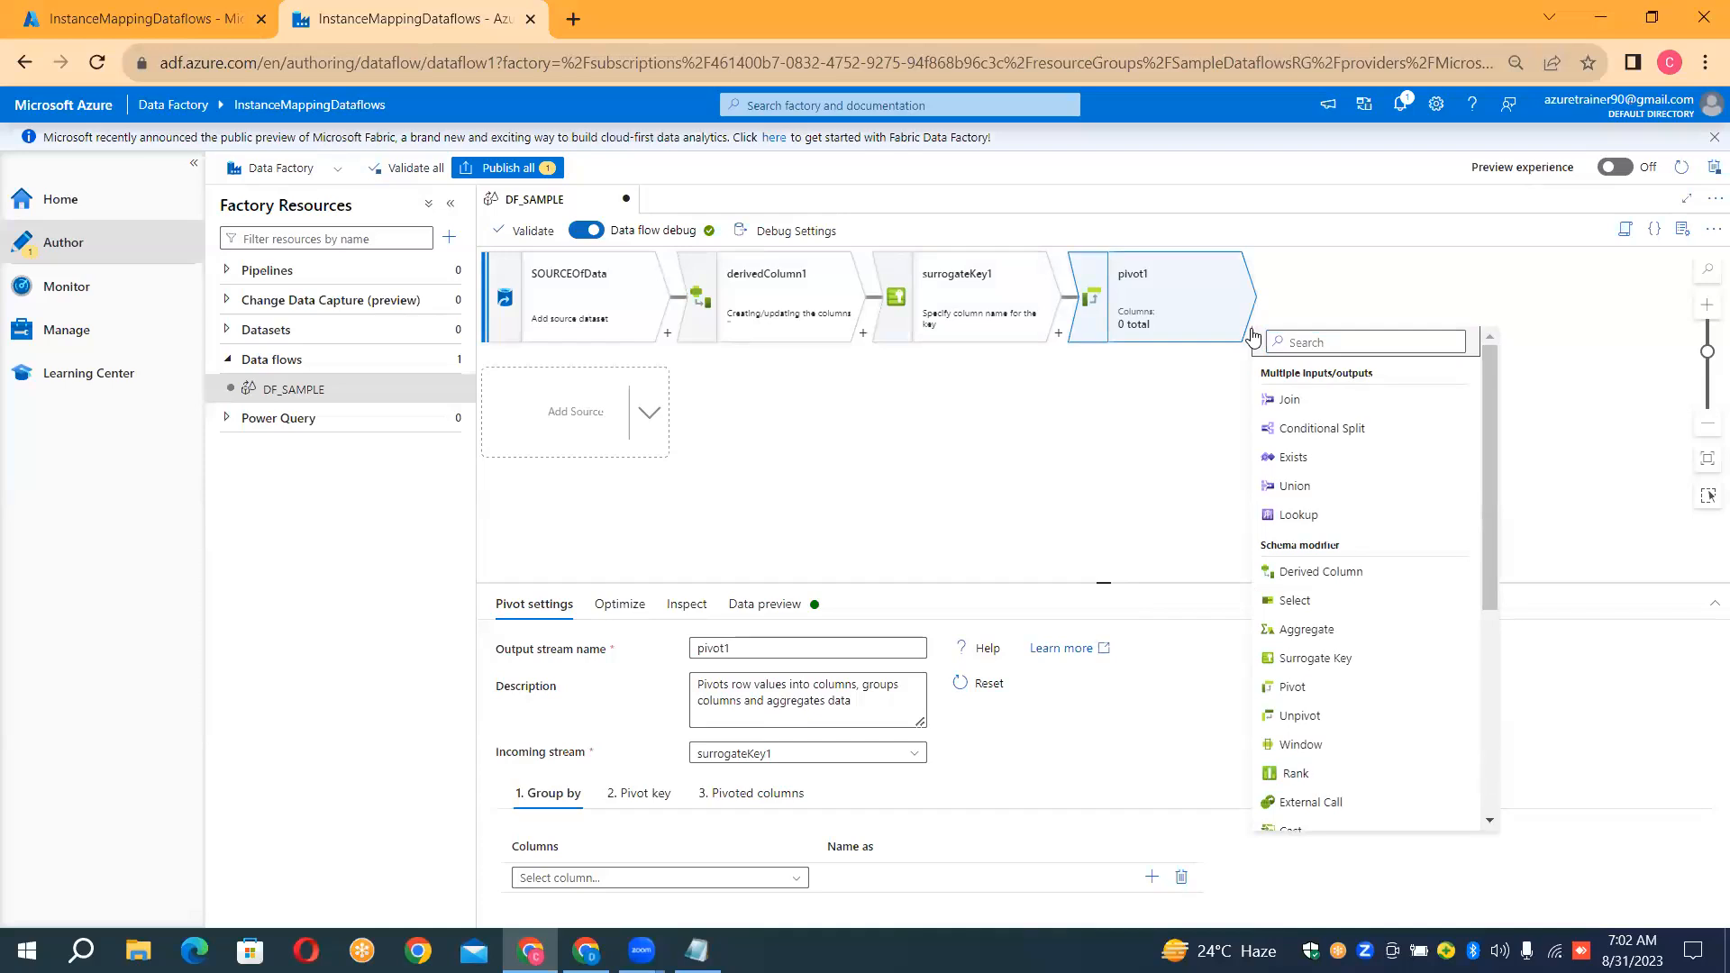
left_click(1253, 338)
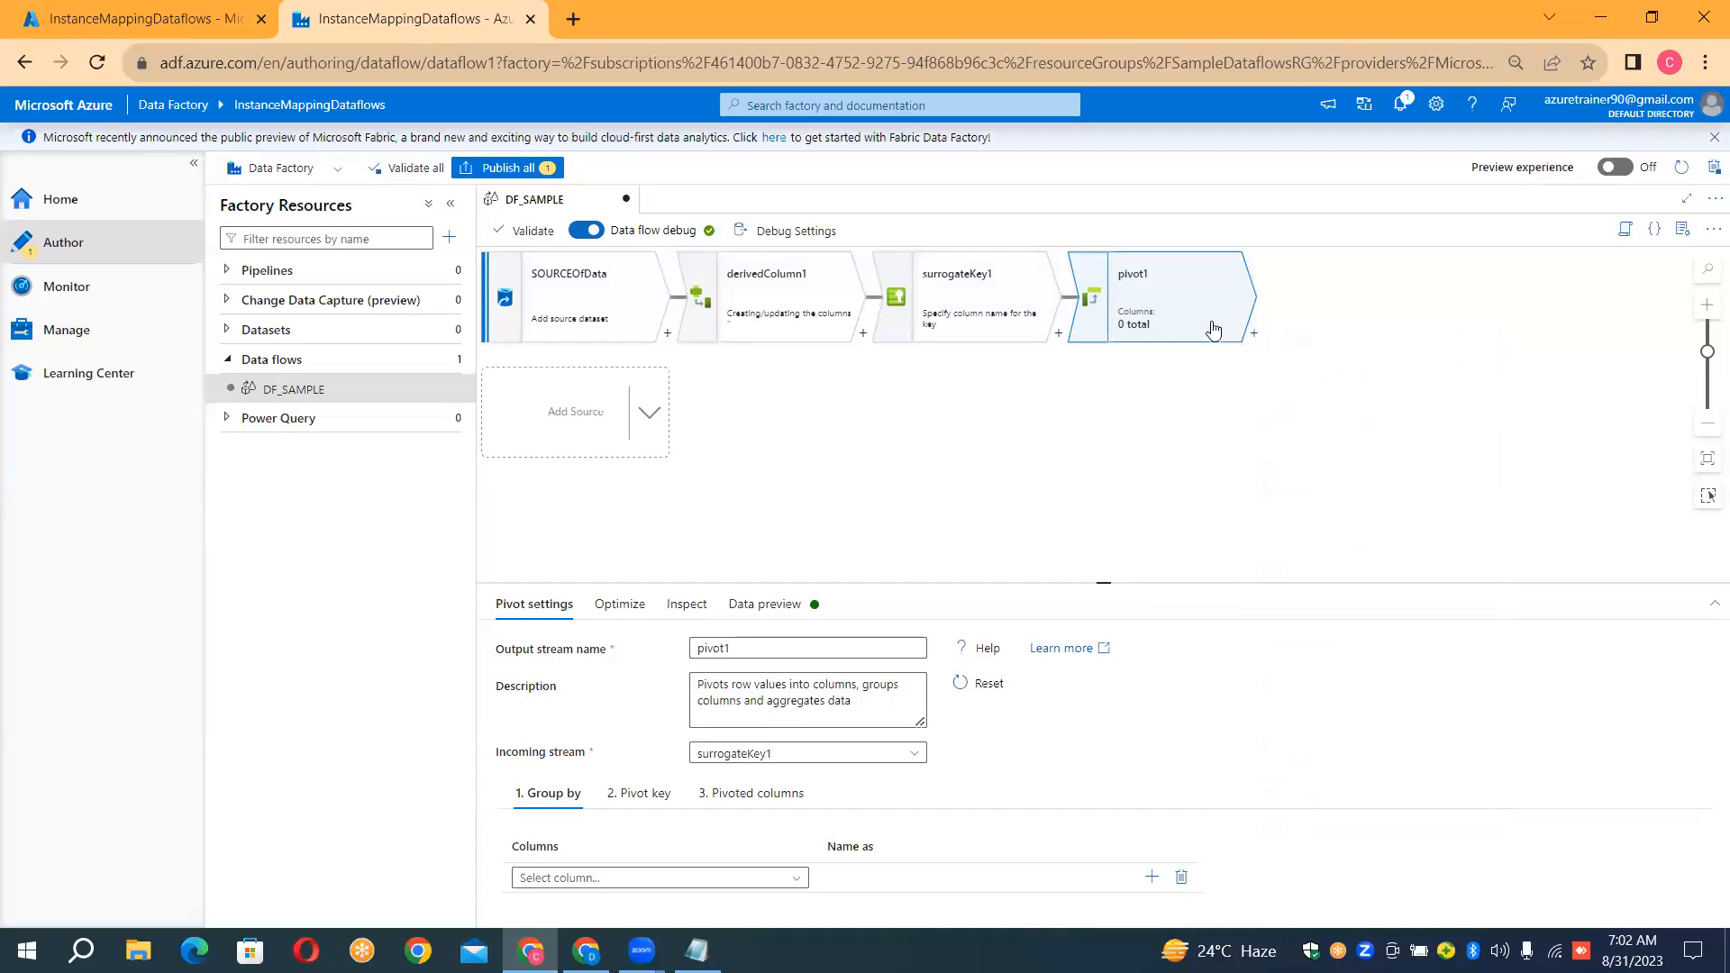
left_click(1253, 335)
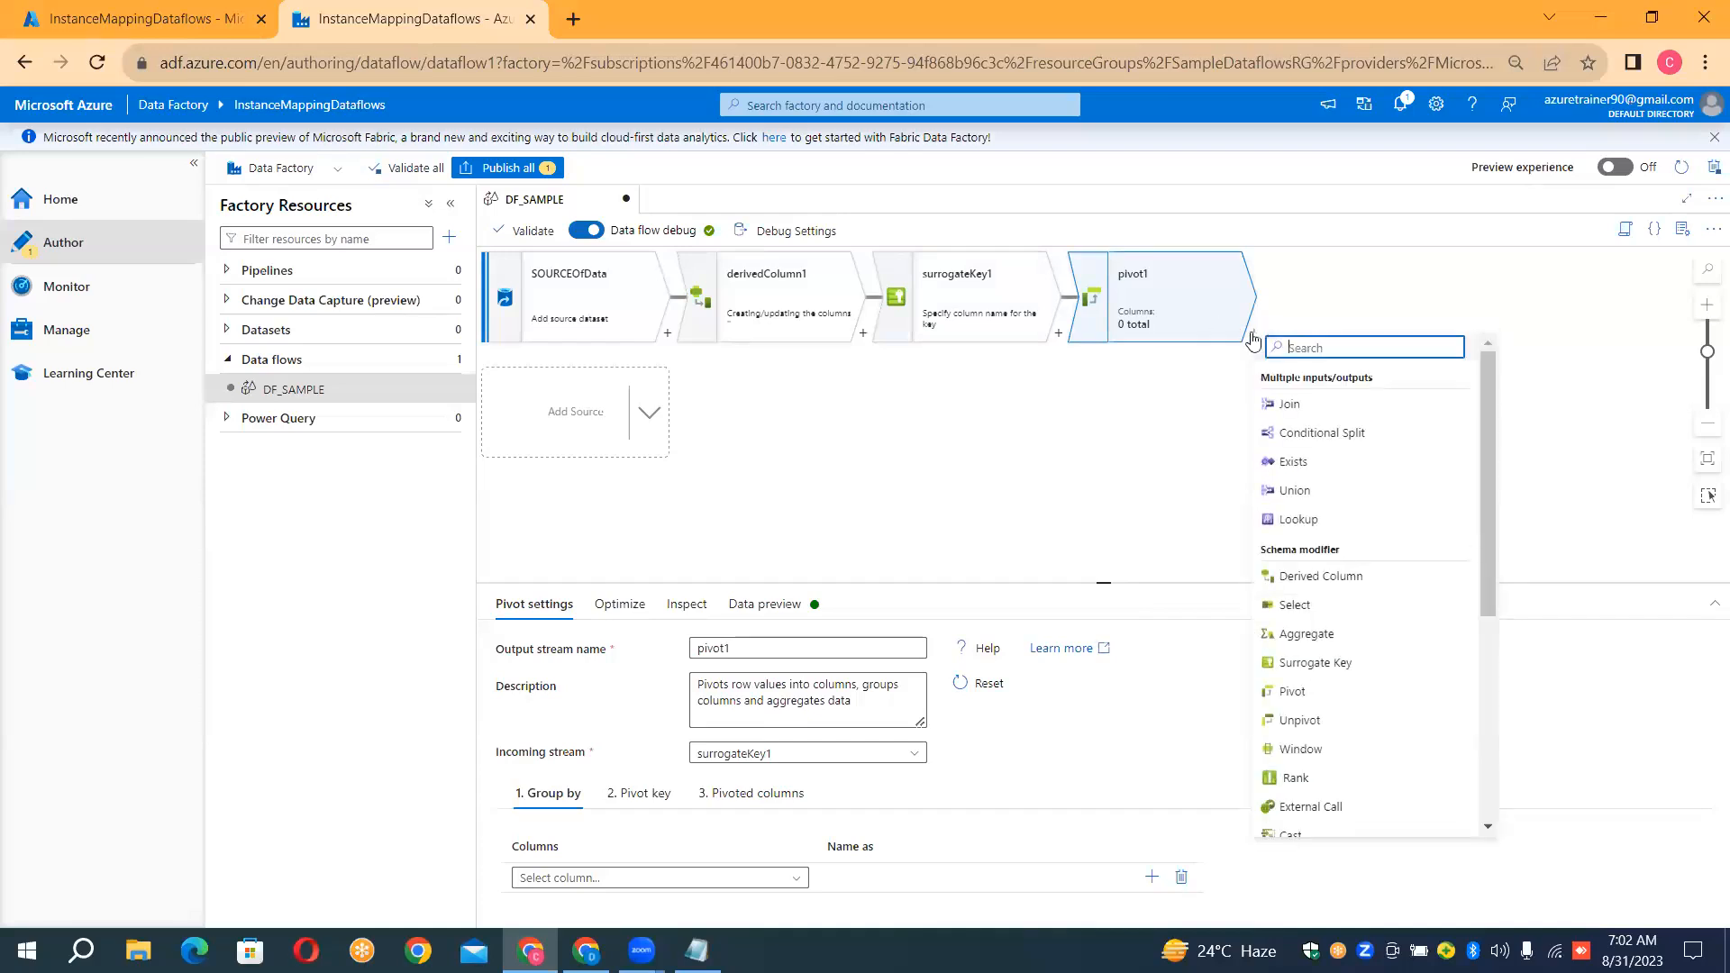
scroll(1483, 454, "down", 1)
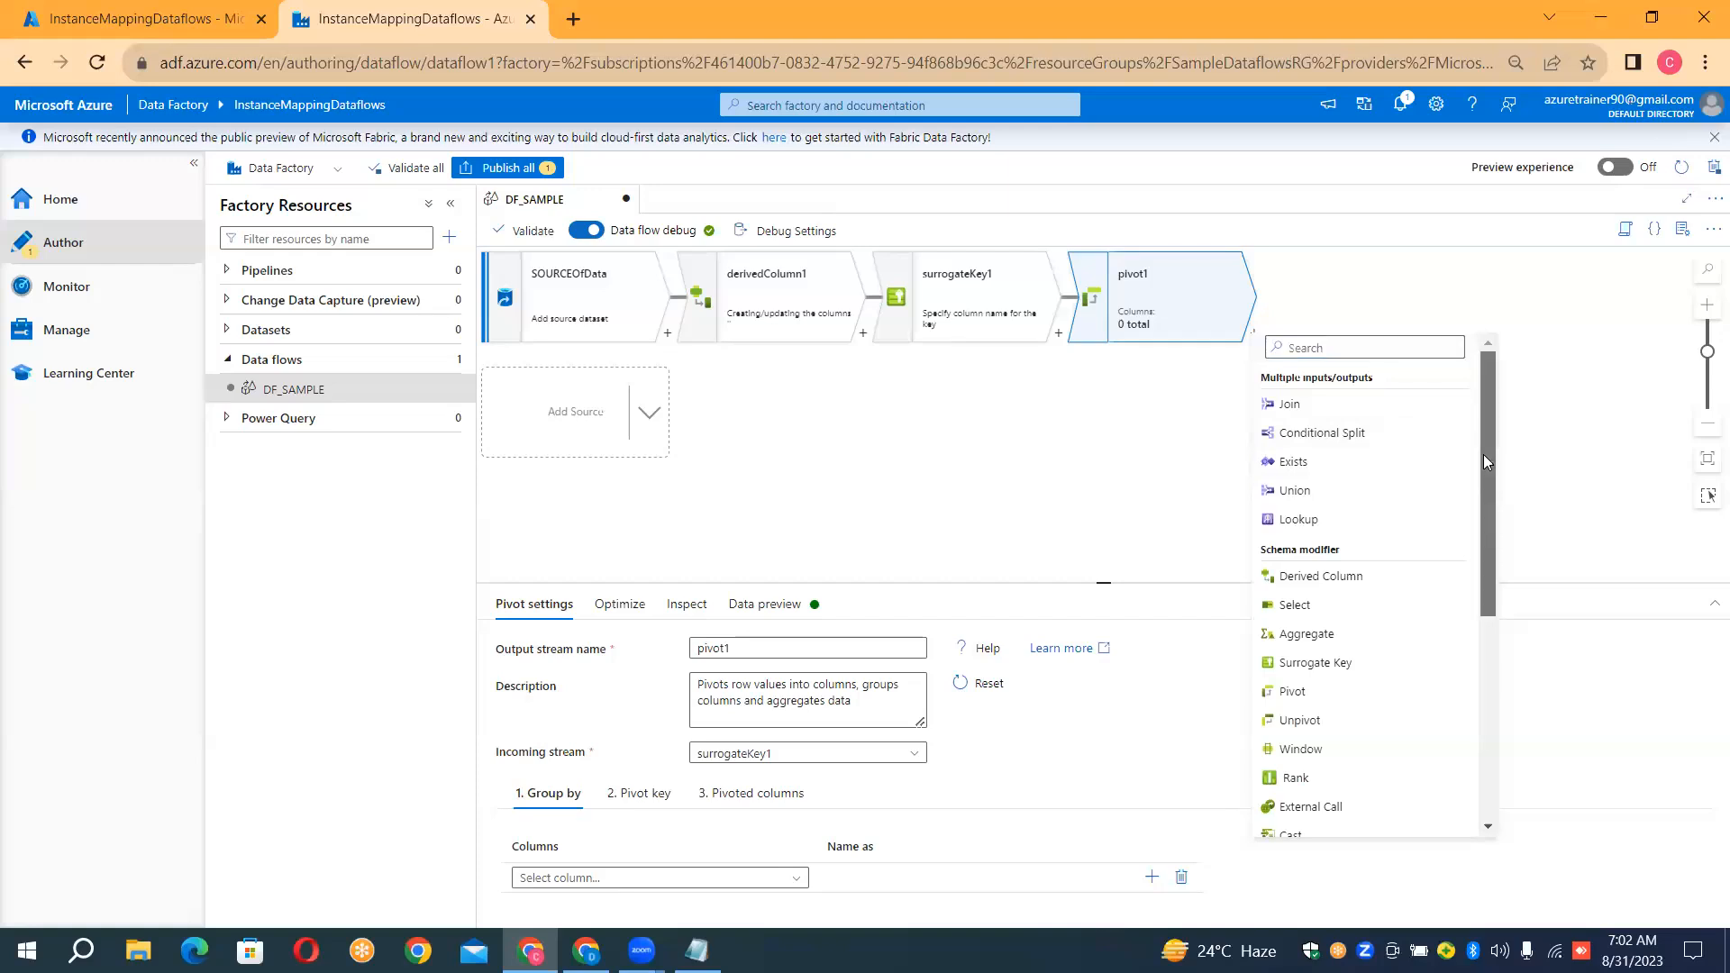
scroll(1488, 525, "down", 5)
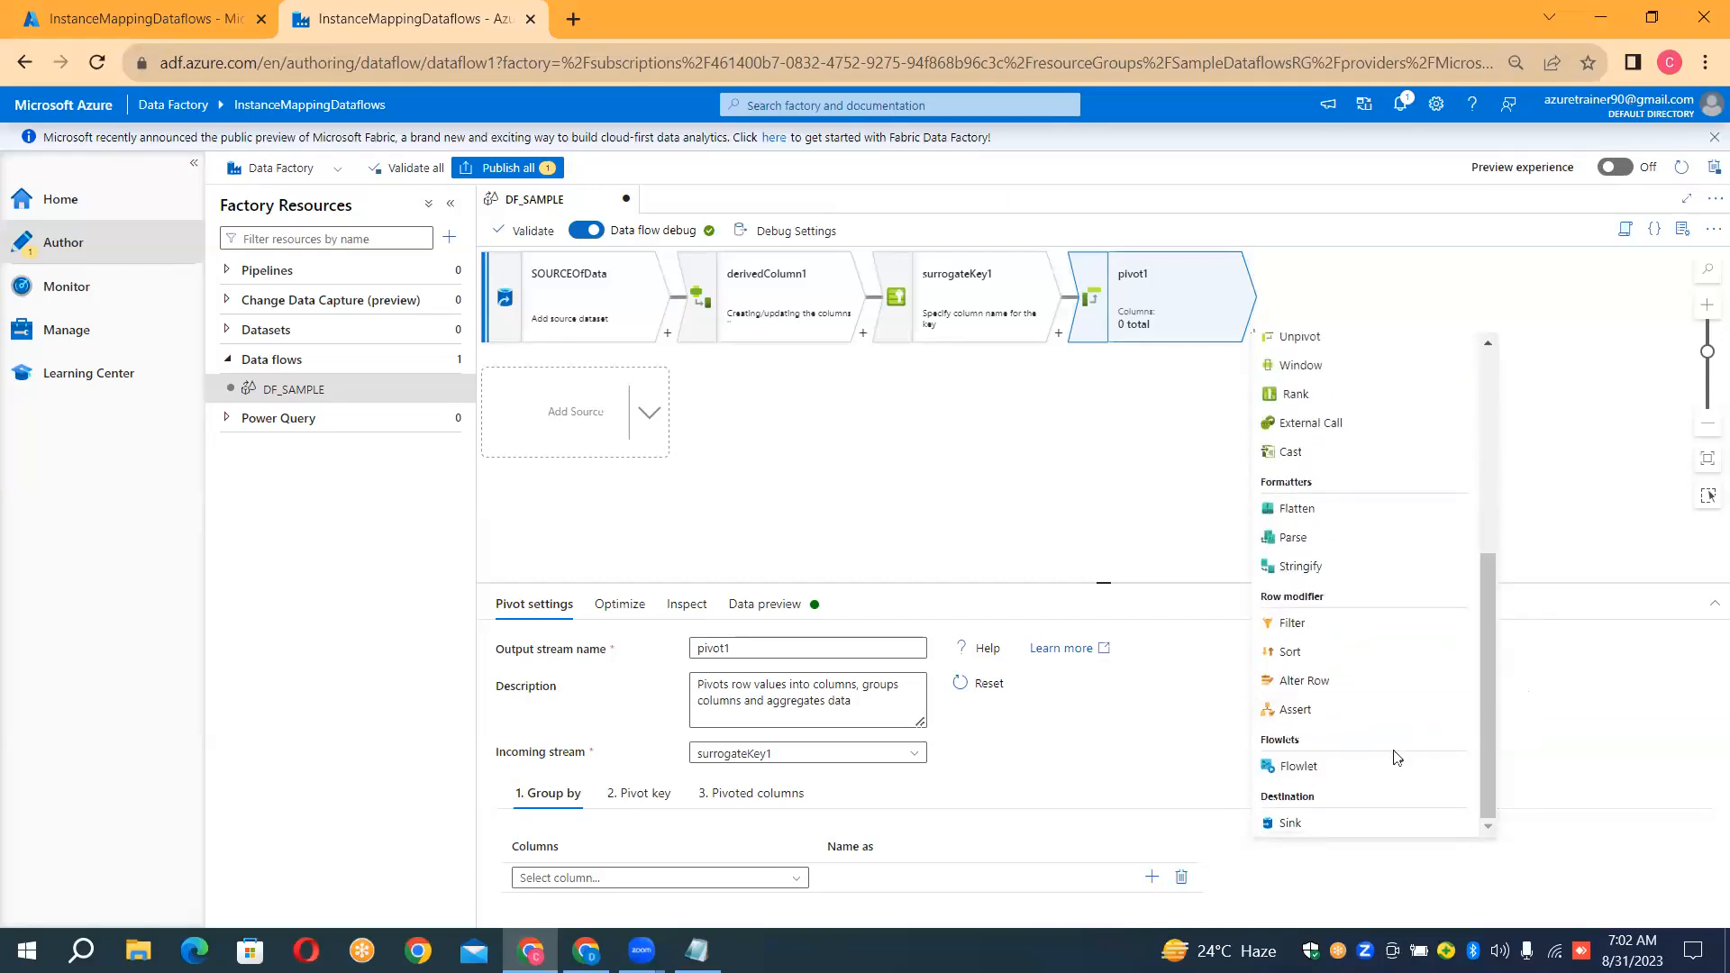
left_click(1289, 824)
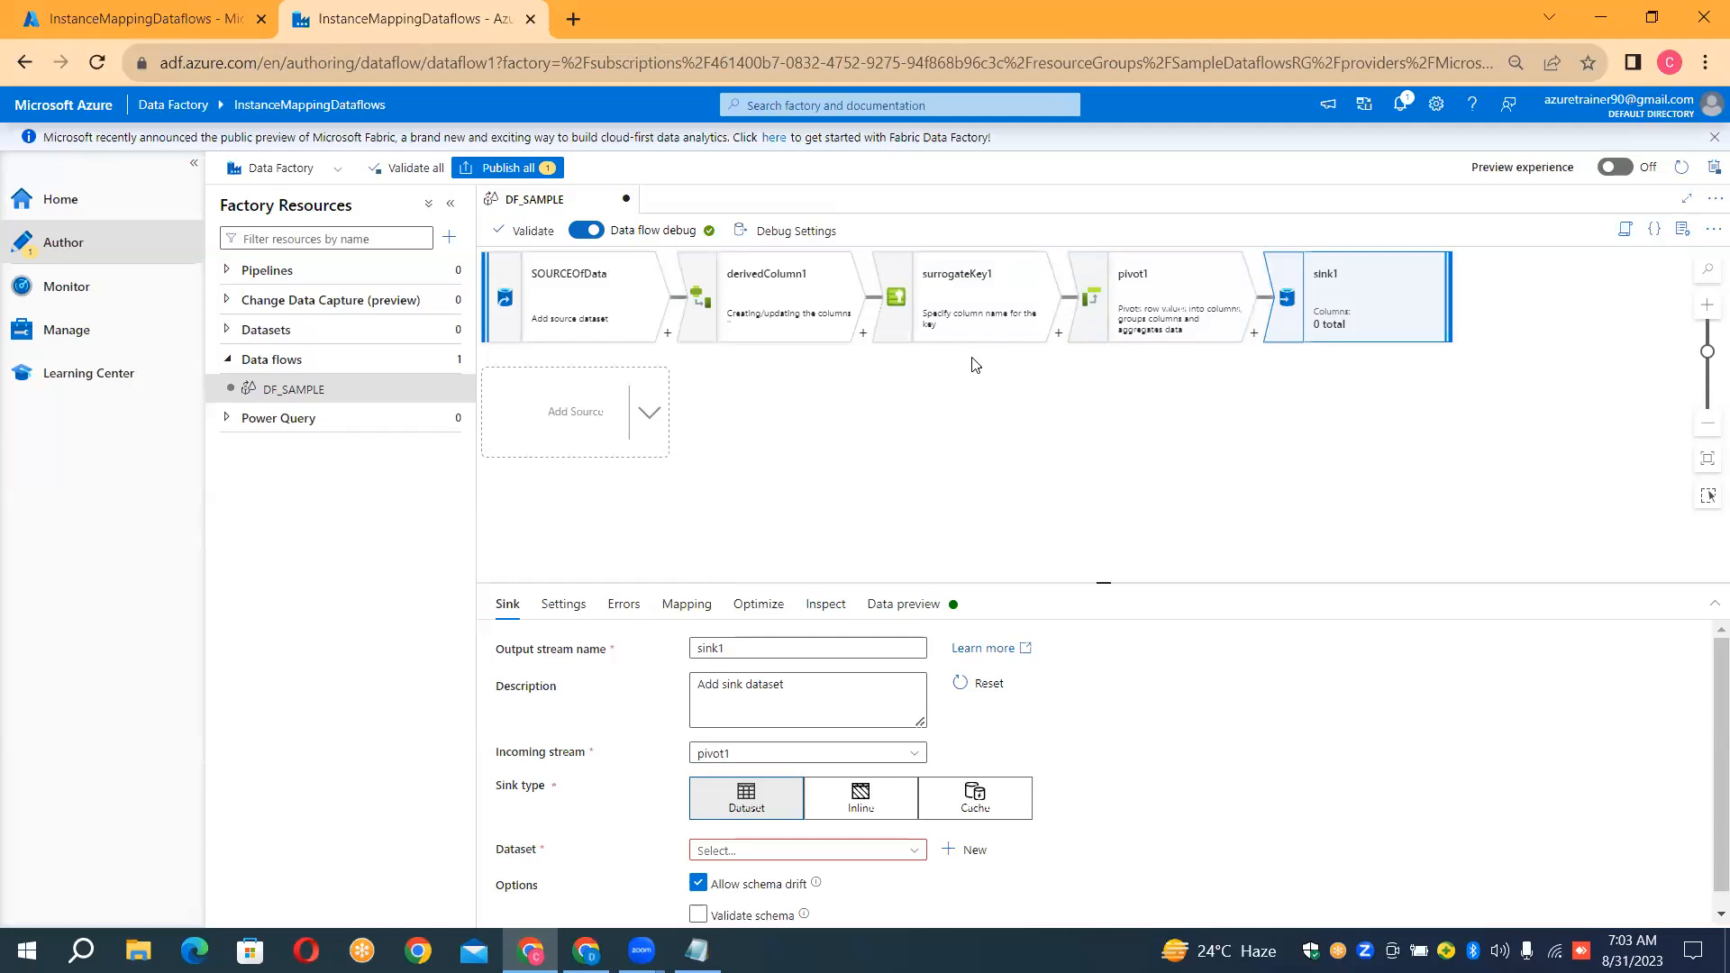
Create a new pipeline and place a Data flow activity from Move and transform on its canvas
left_click(451, 275)
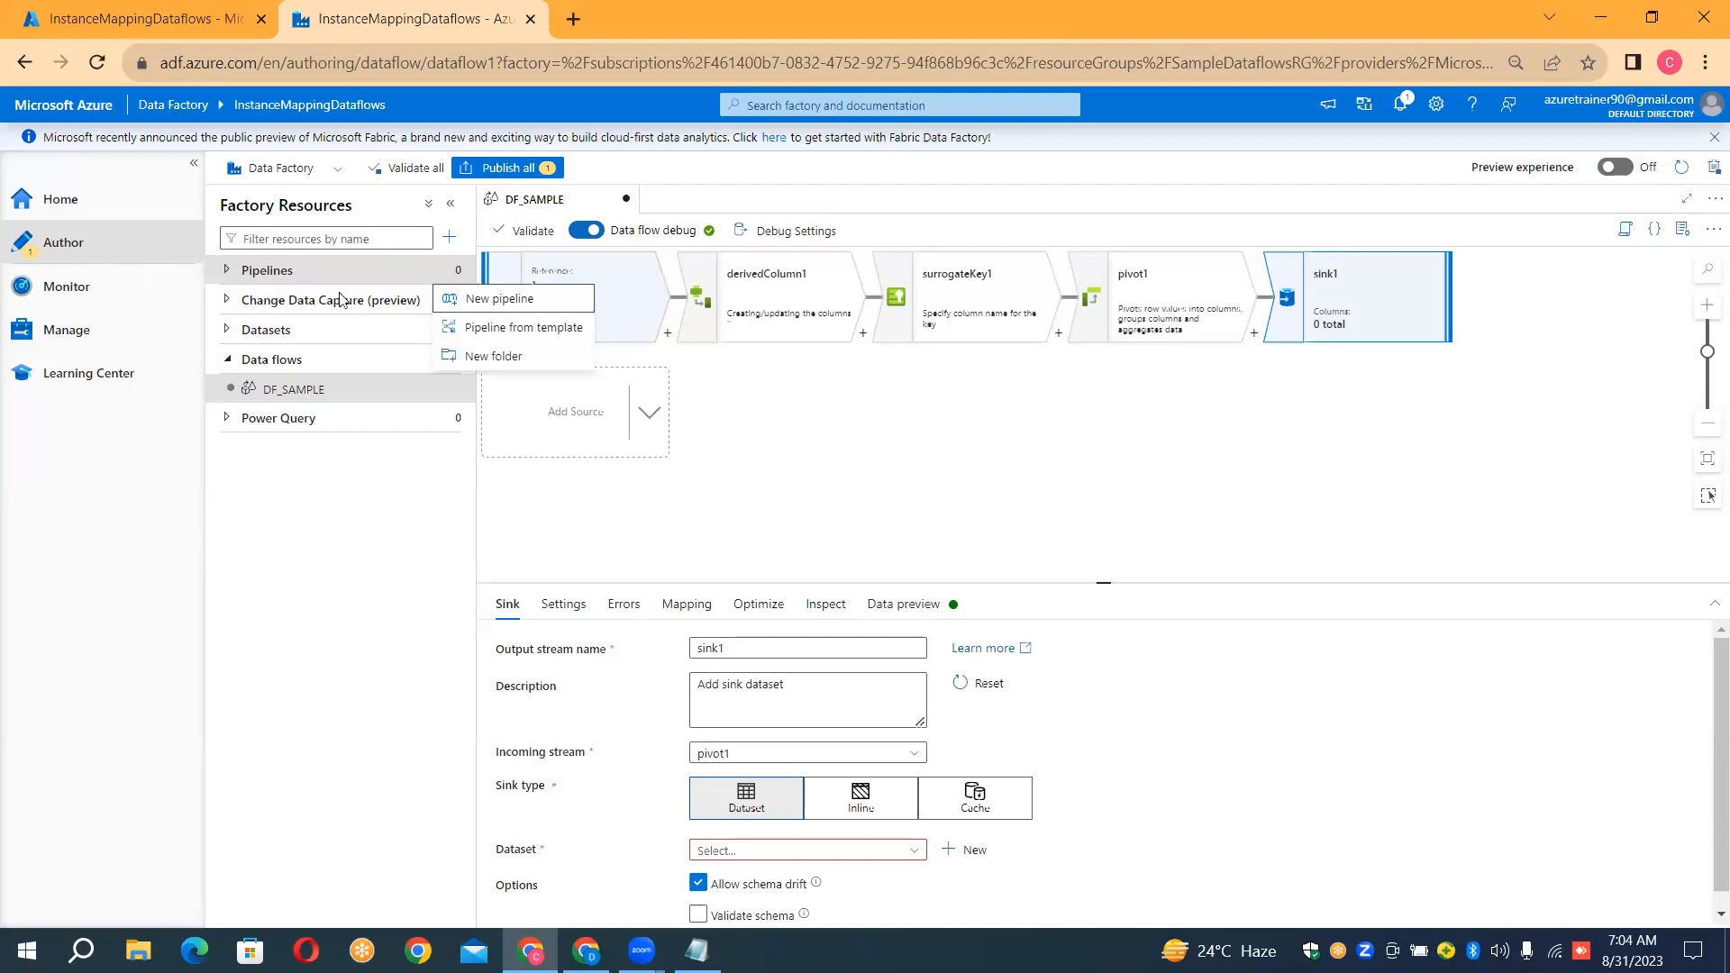
left_click(519, 299)
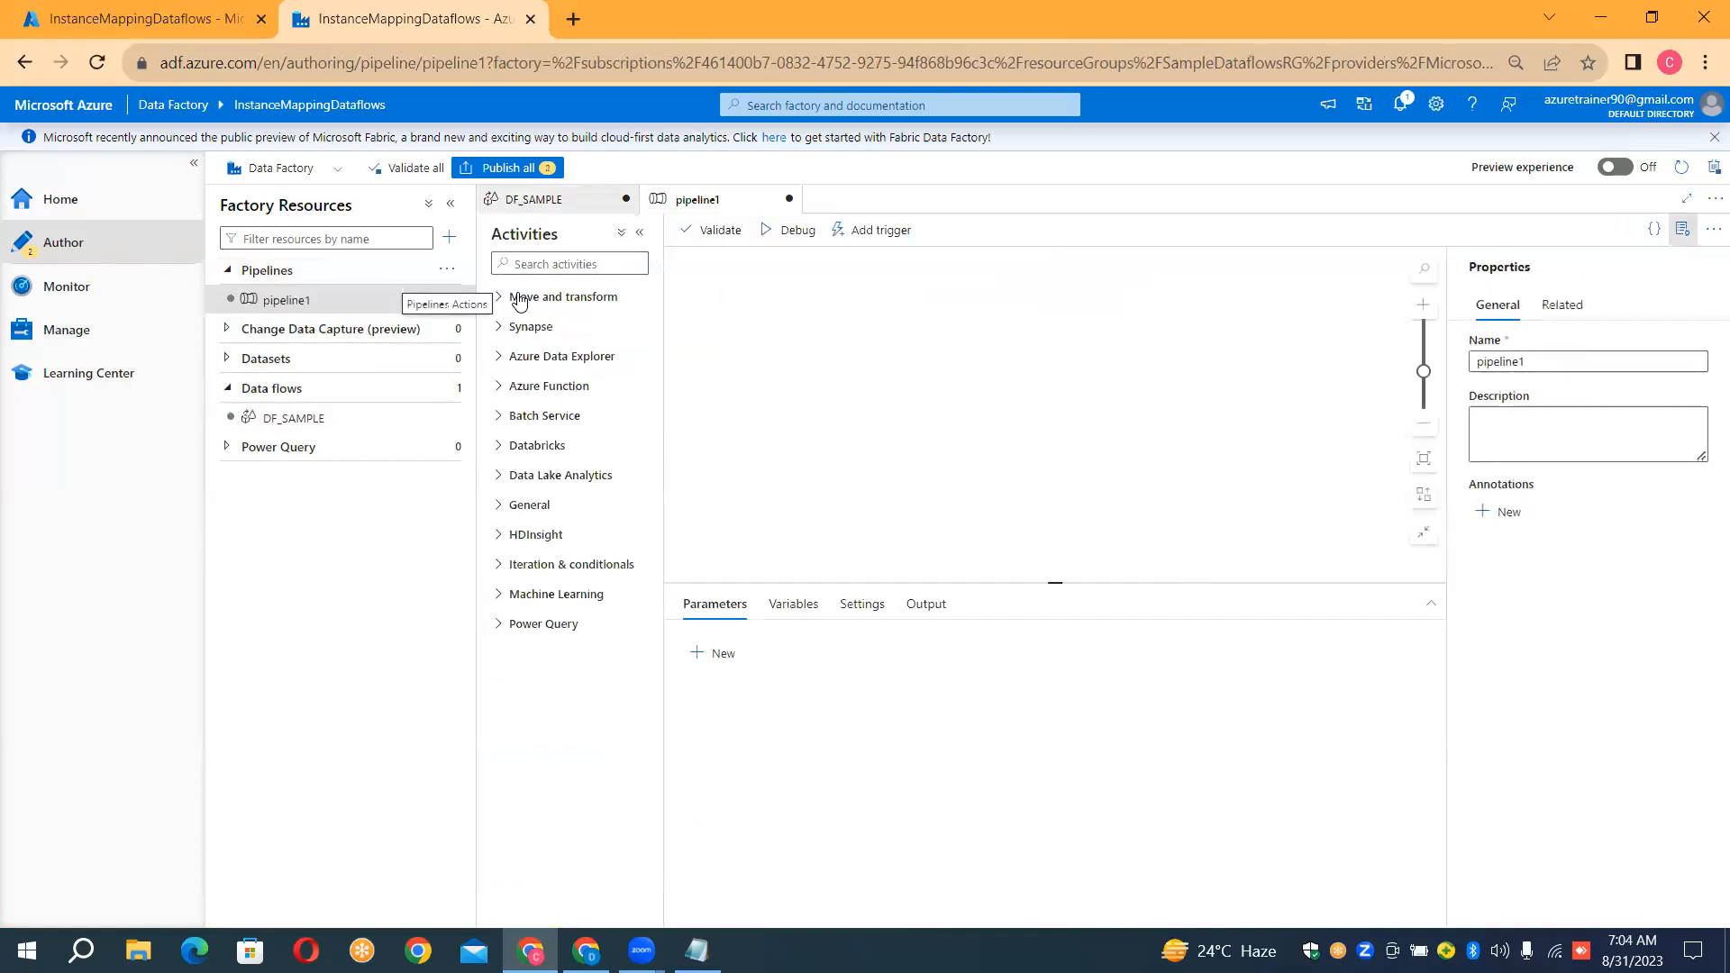
left_click(519, 299)
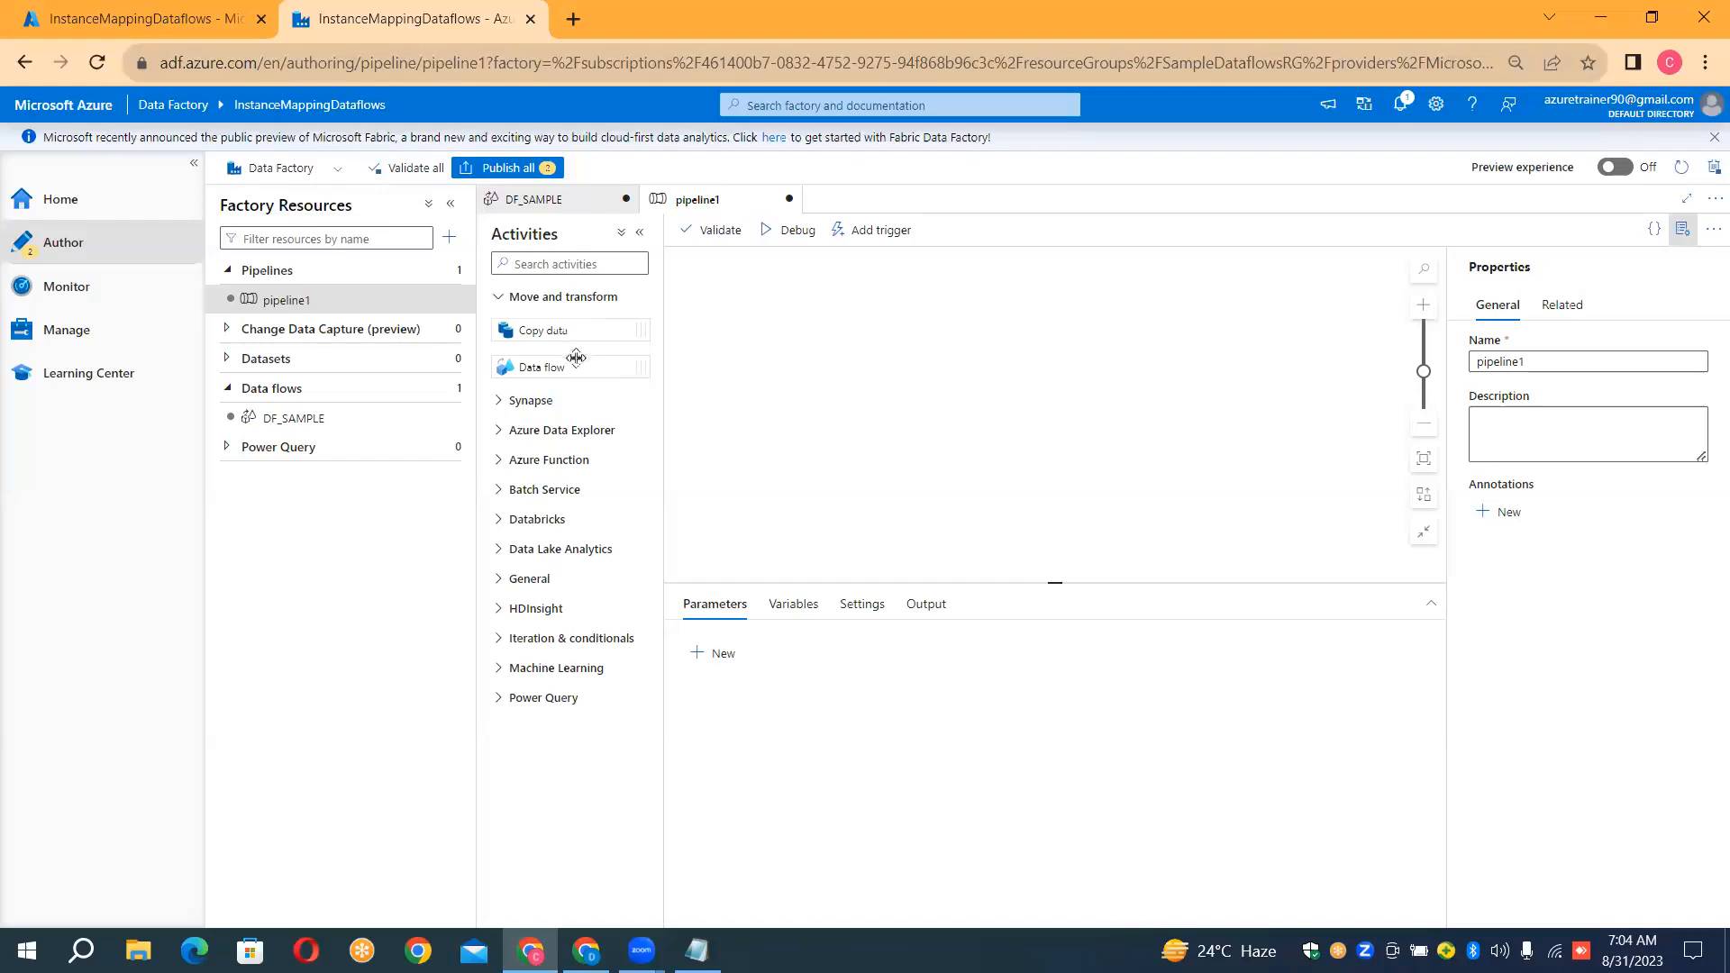
left_click_drag(581, 366, 843, 357)
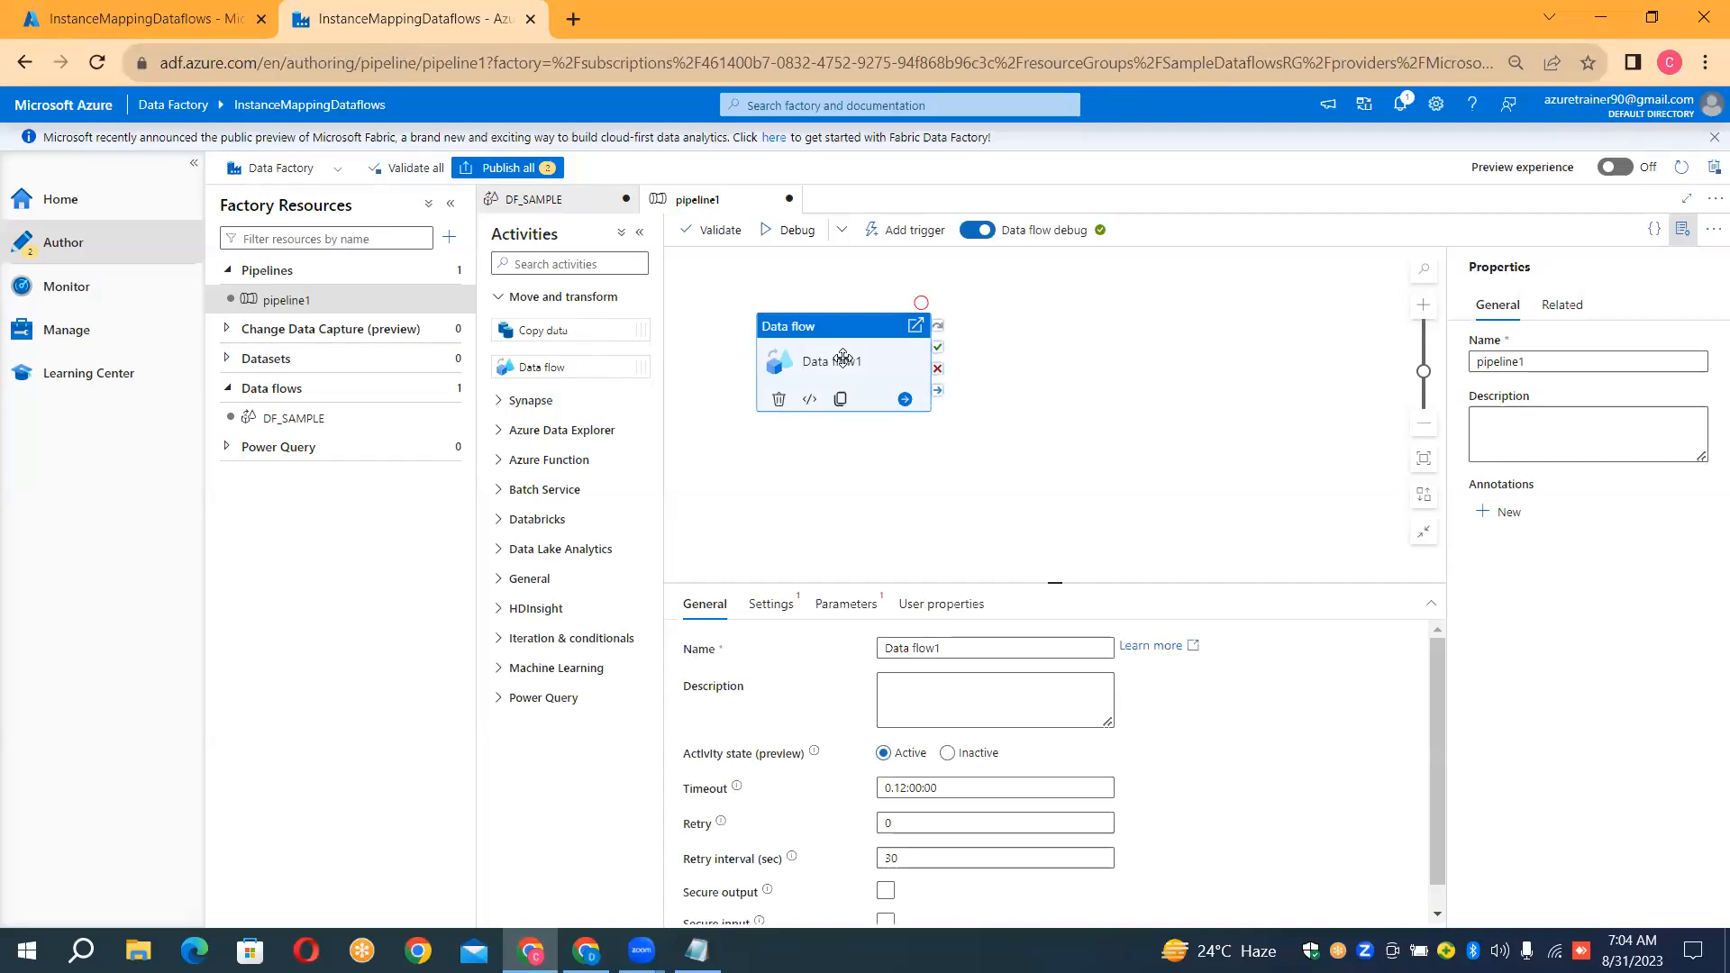
Set DF_SAMPLE as the data flow run by the pipeline's Data flow activity
left_click(771, 602)
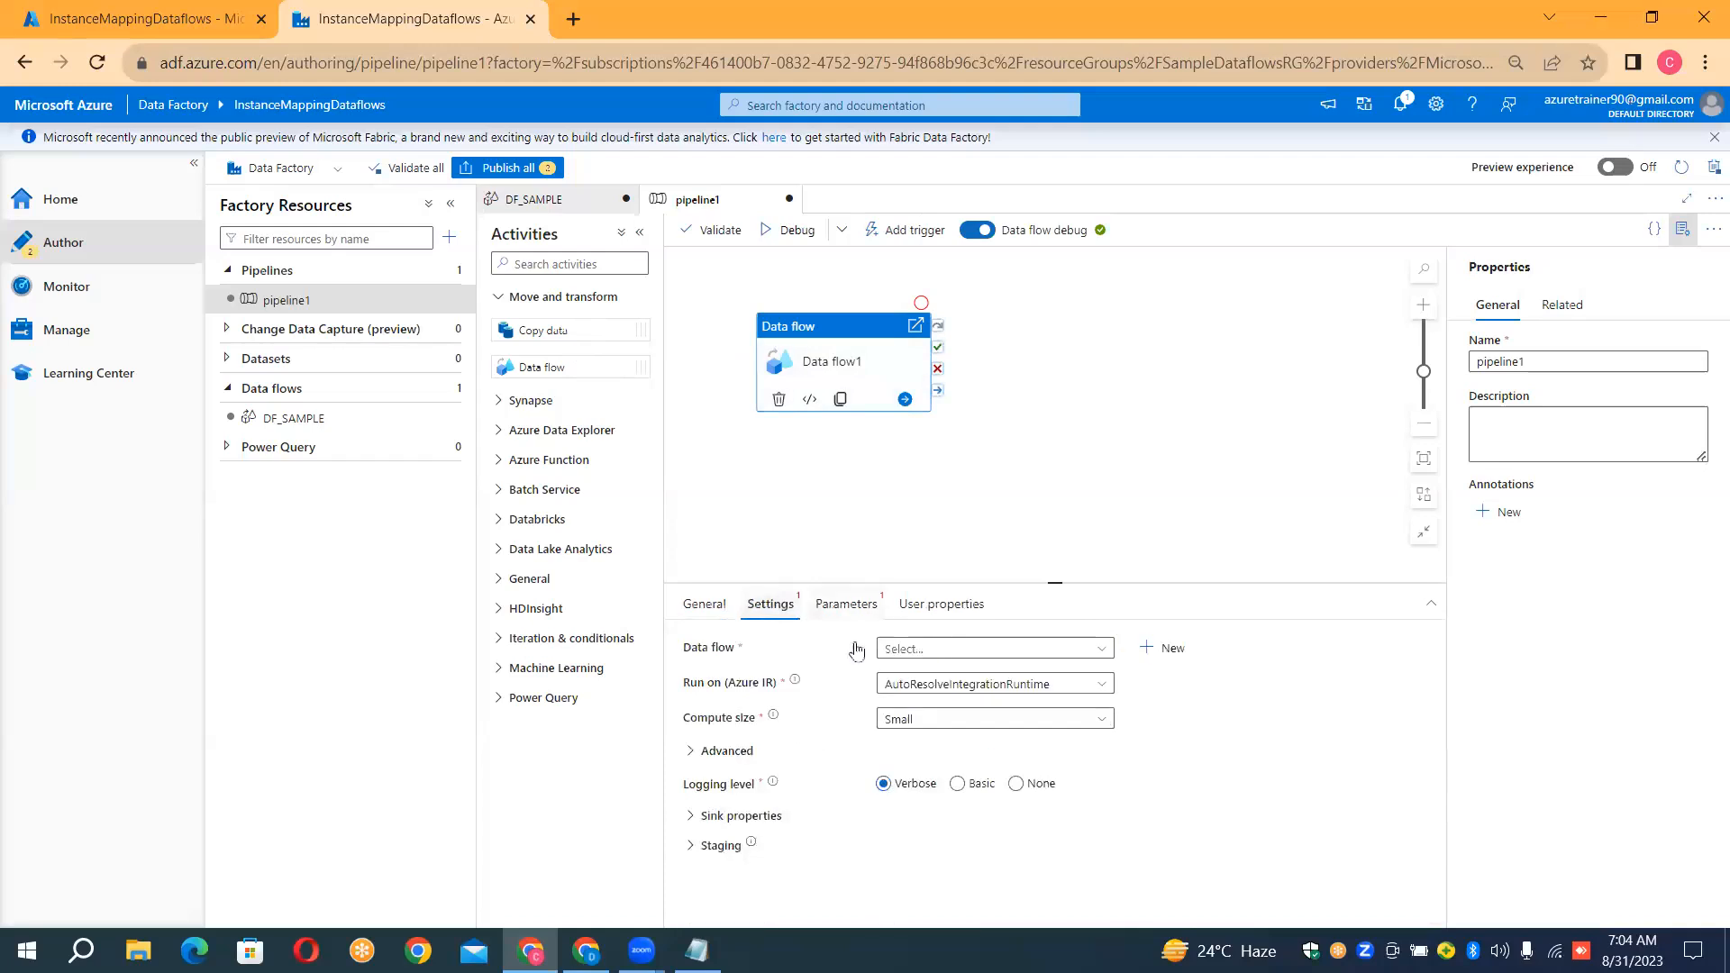
left_click(910, 649)
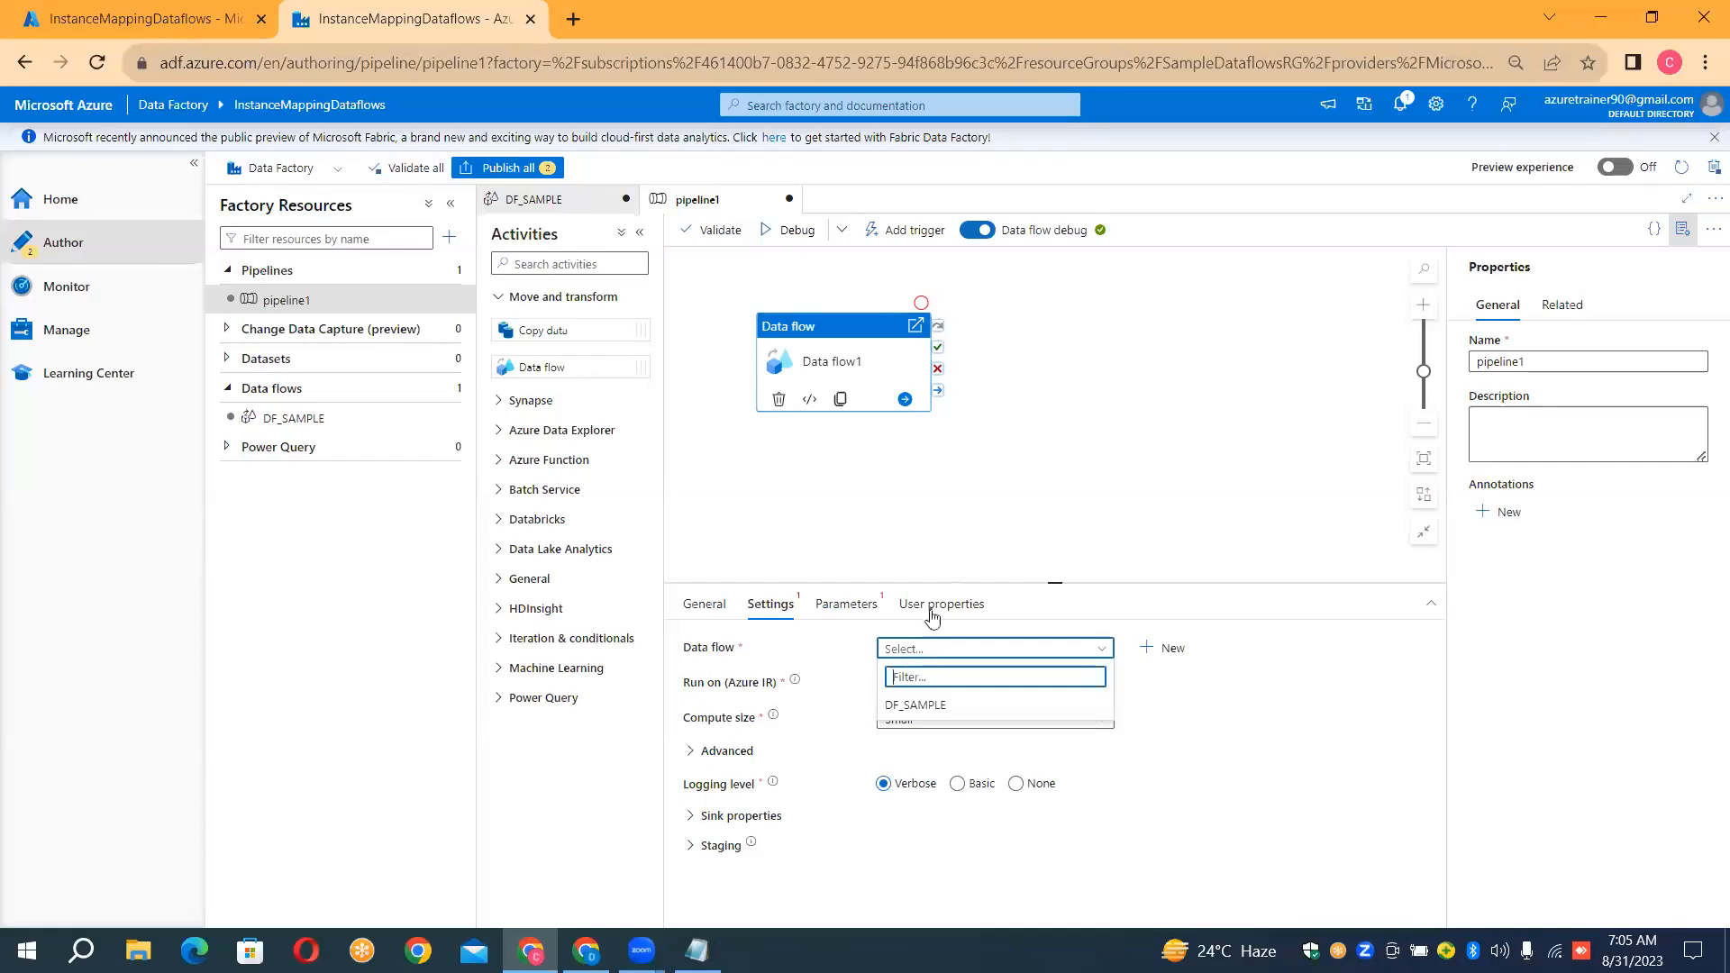
left_click(1059, 658)
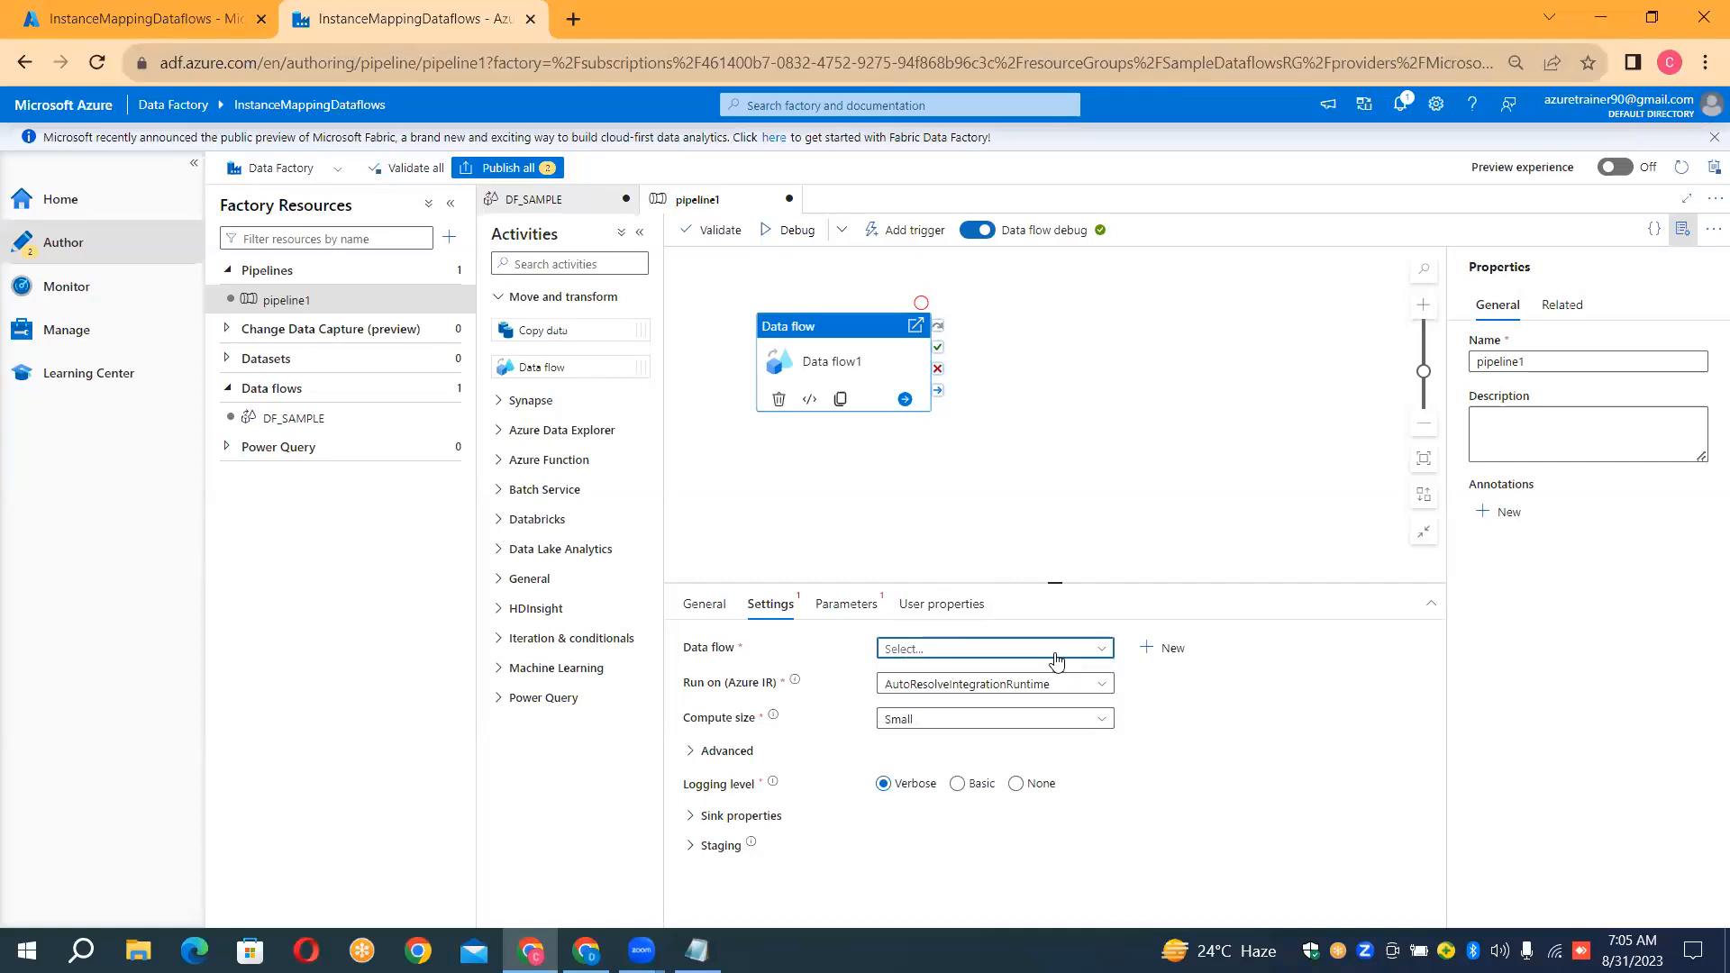
left_click(1057, 660)
left_click(971, 712)
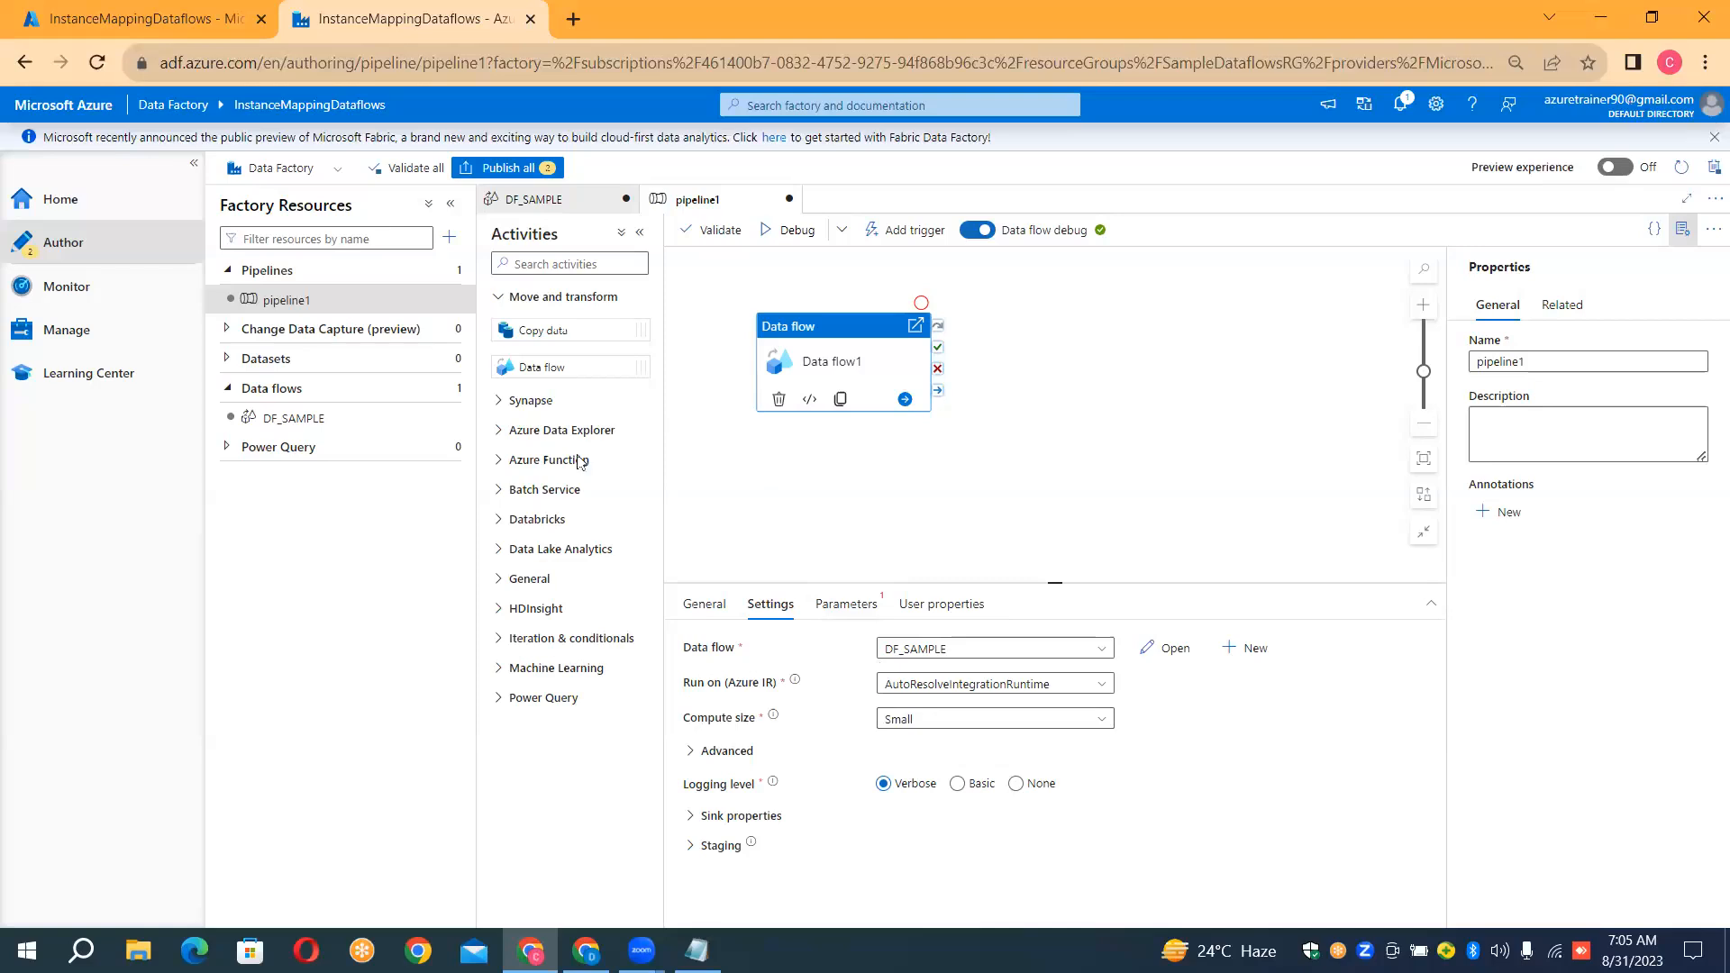
Review DF_SAMPLE's chain of transformations alongside the pipeline that runs it
left_click(355, 426)
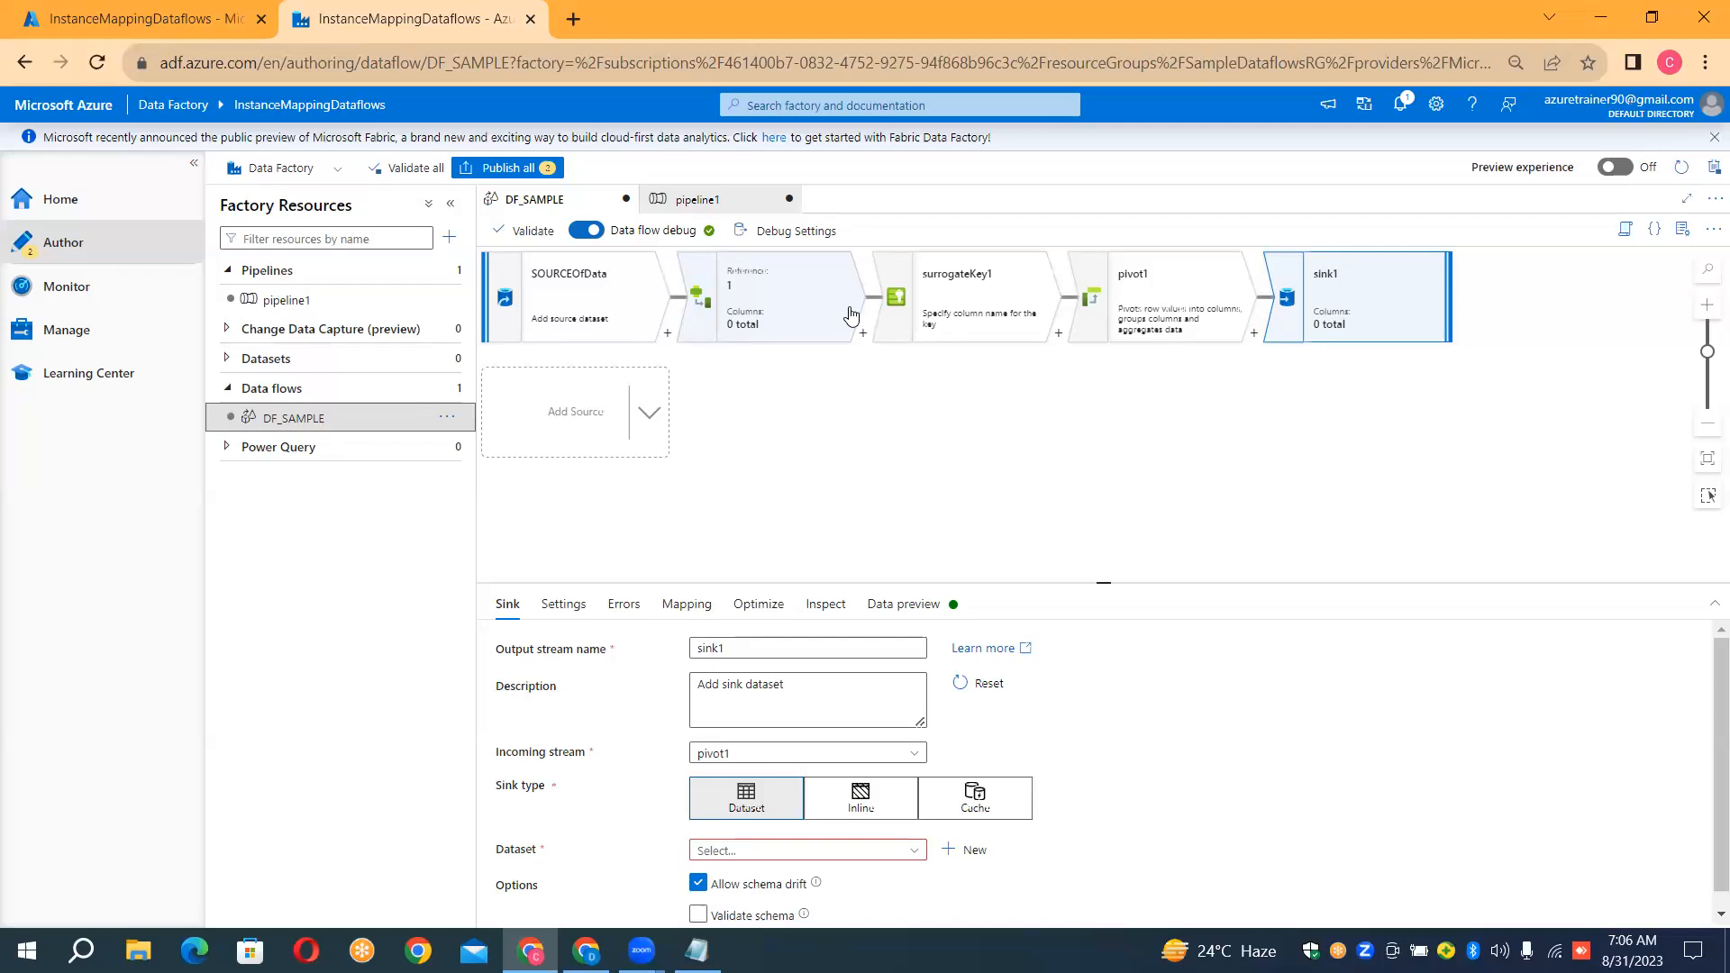
left_click(1052, 423)
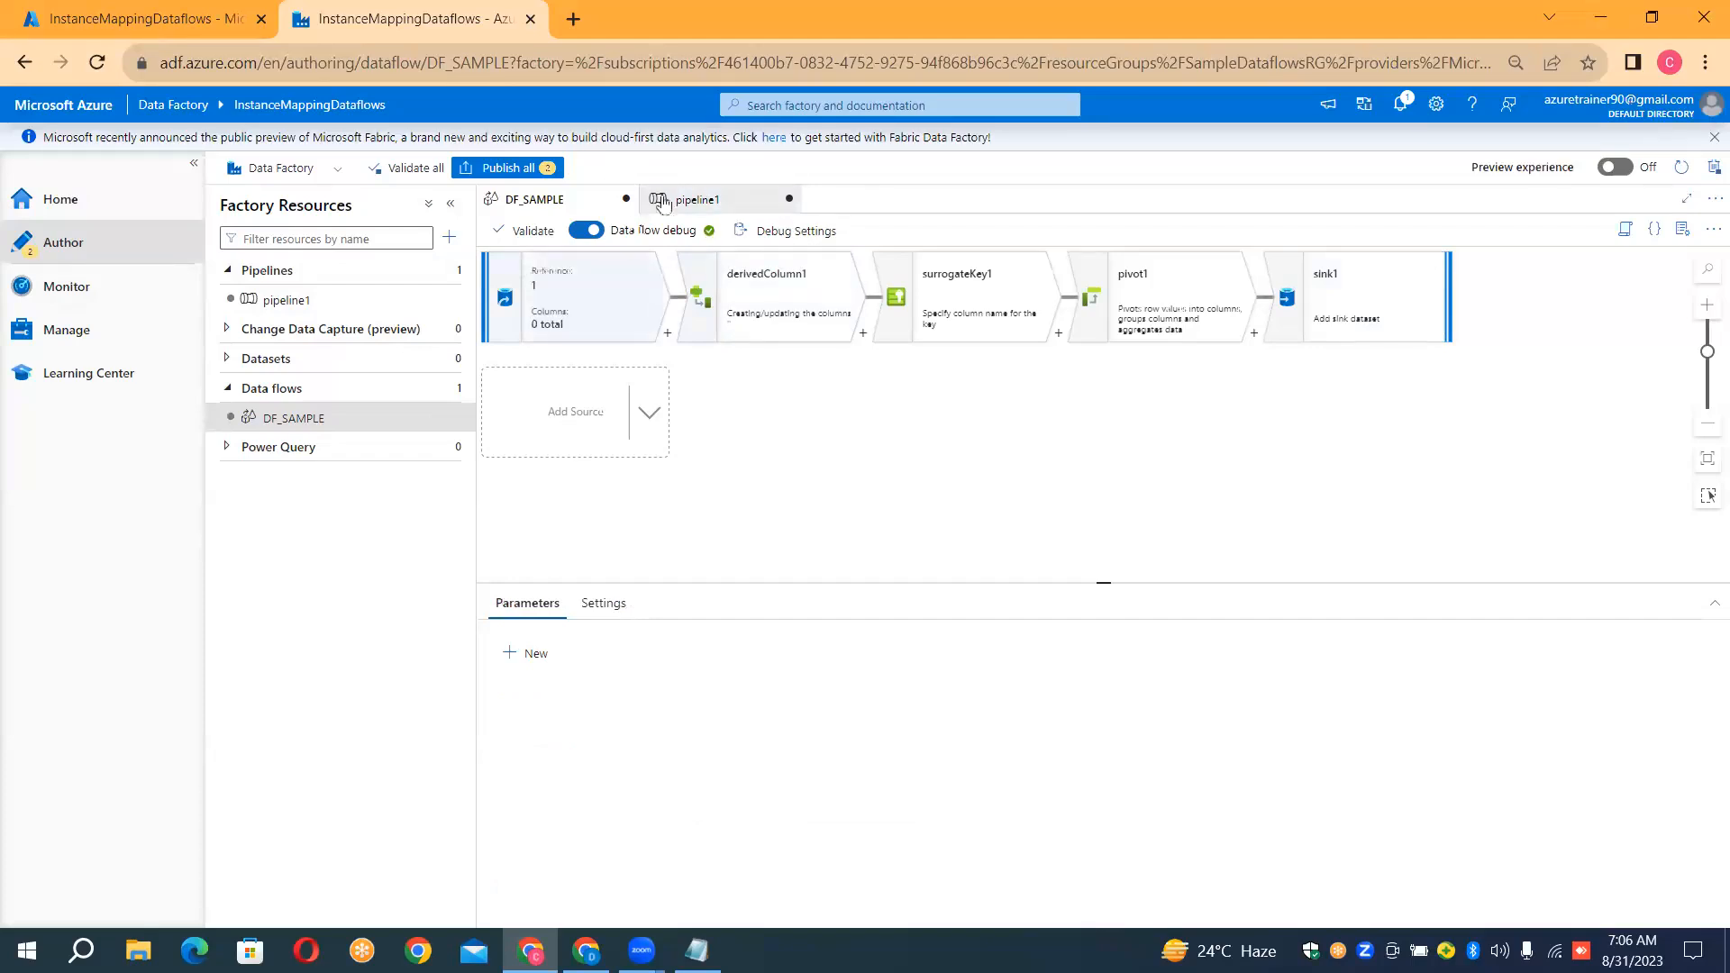
left_click(719, 207)
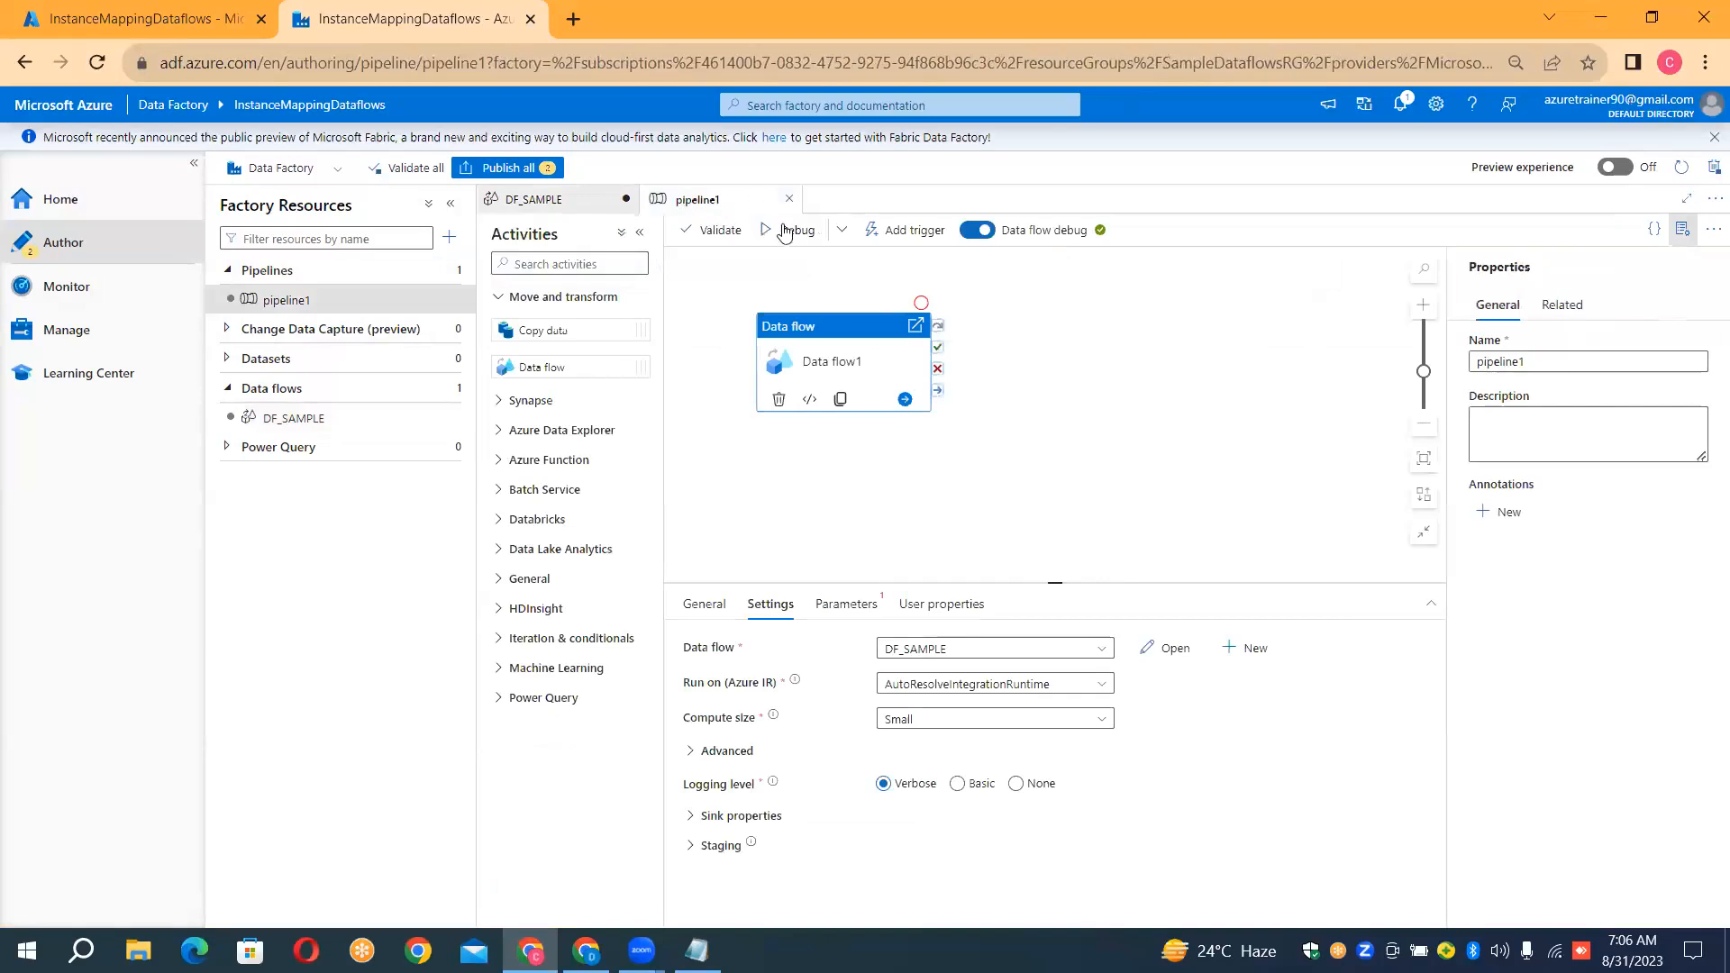
left_click(611, 211)
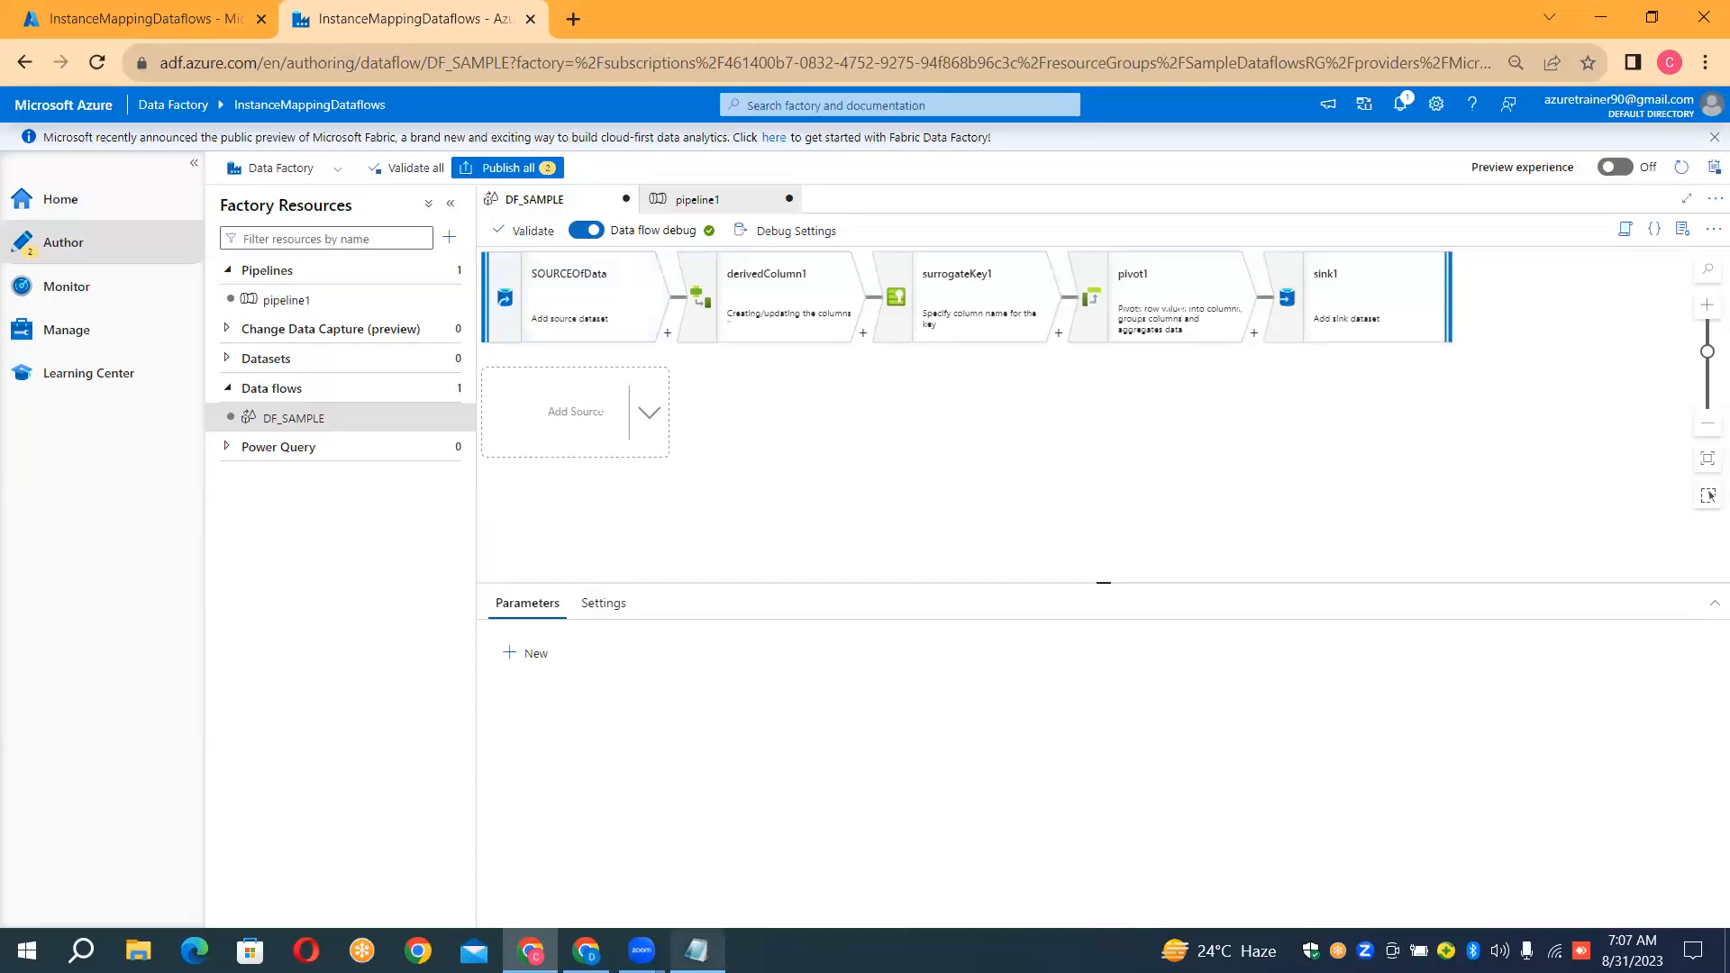
Switch to the Notepad notes and add the line '4.Dataflows are executed using "Dataflow Activity" inside the pipeline.'
left_click(696, 950)
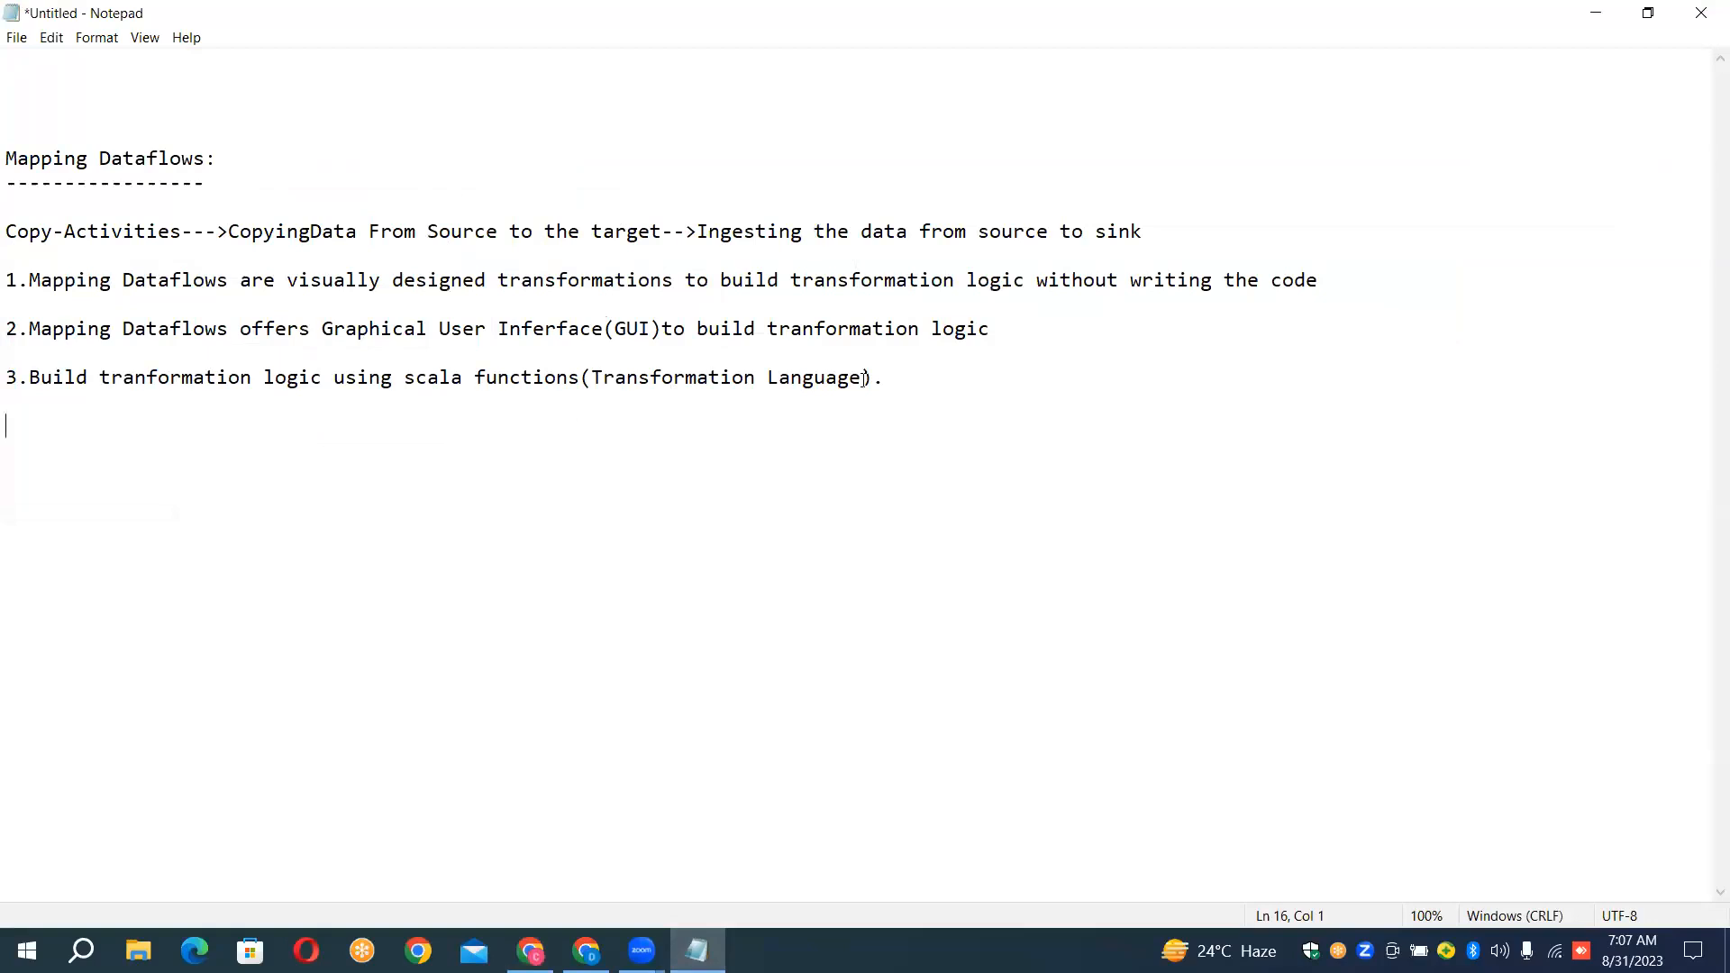
left_click(892, 383)
key("Return")
key("Return")
type("4.Dataflows are exec")
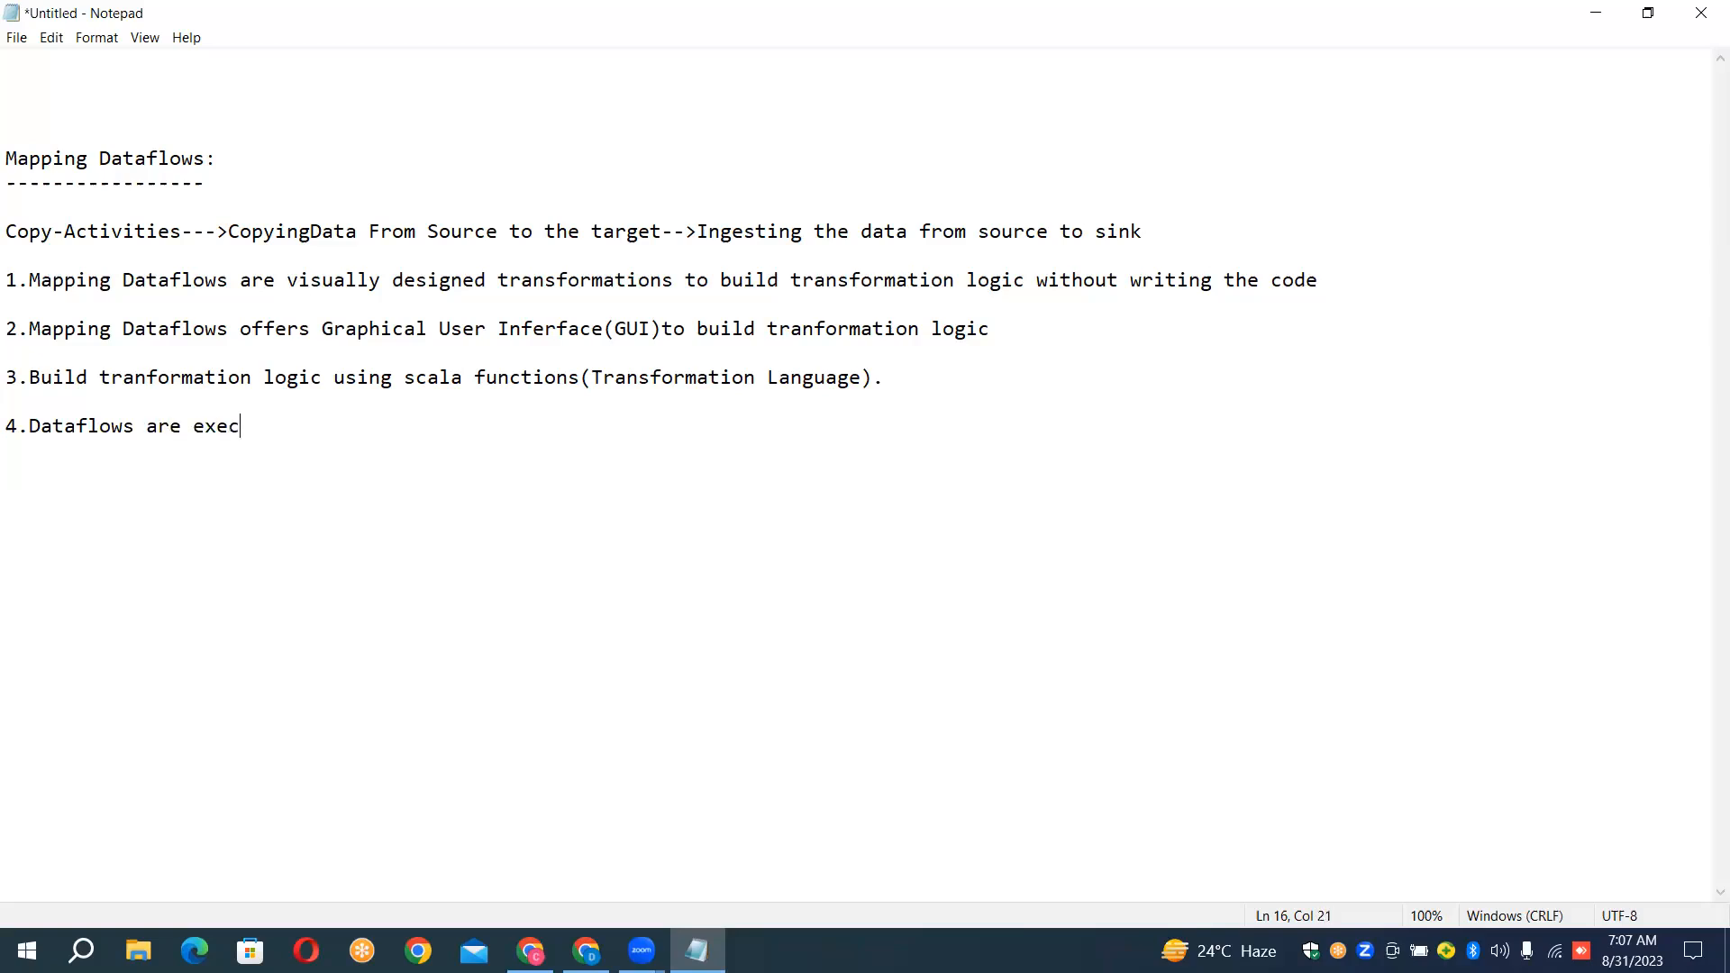
type("uted using \"Data")
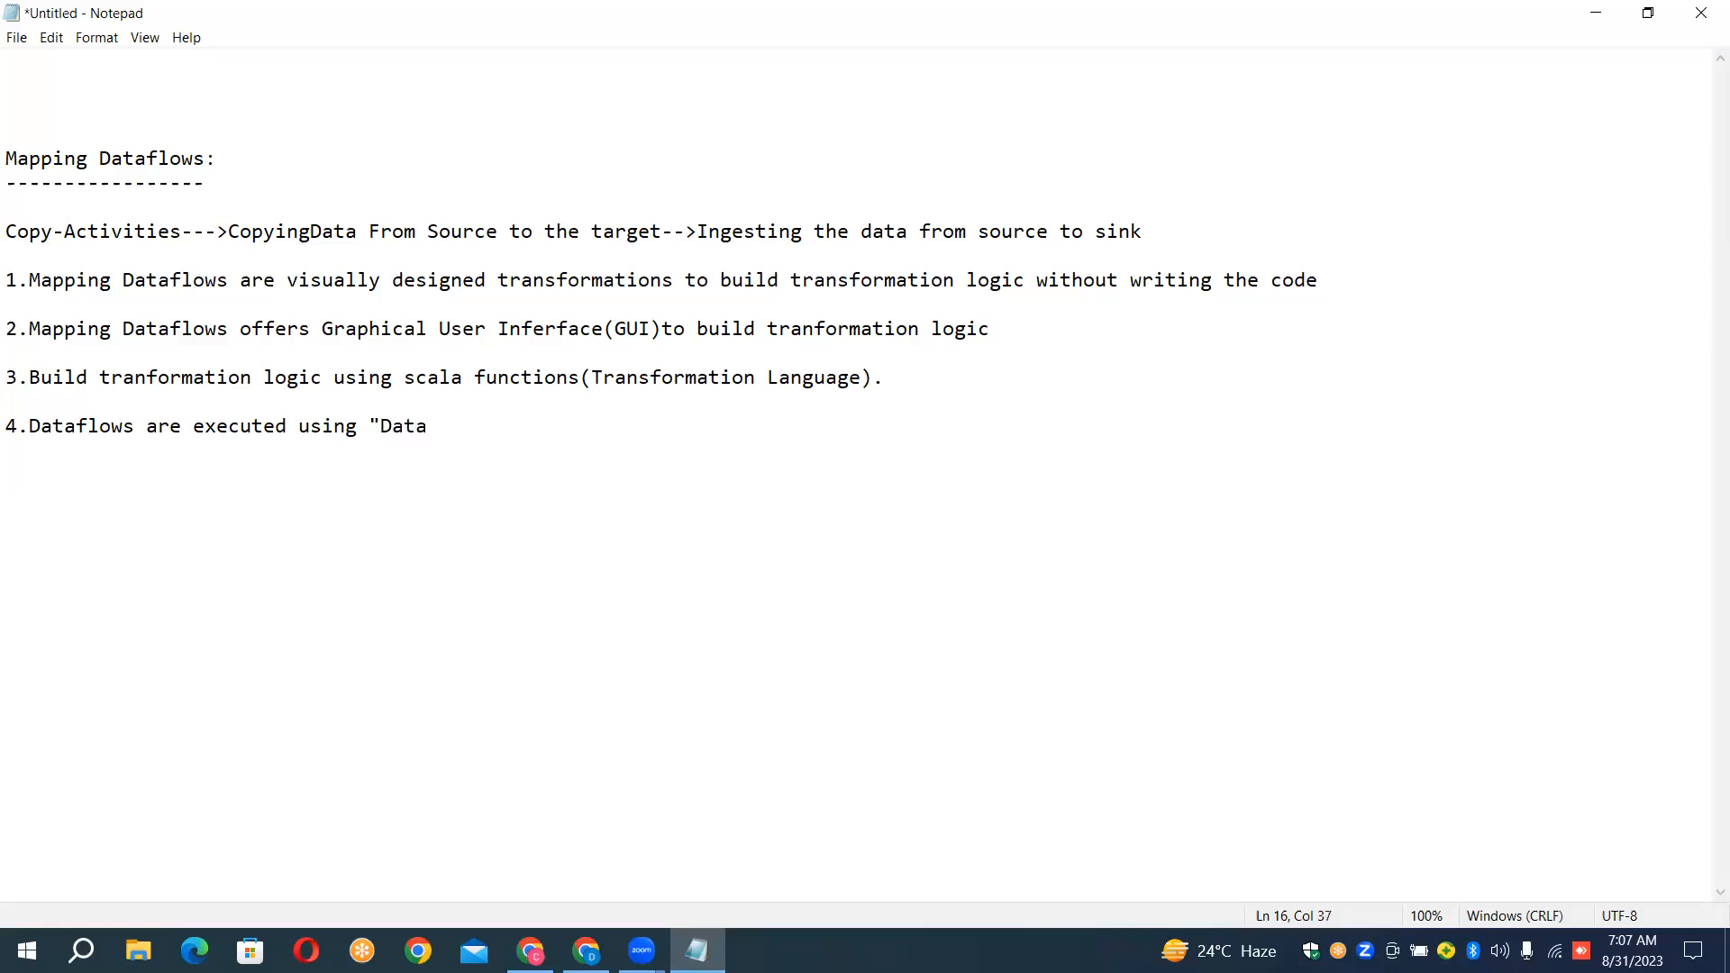
type("flow Activity\" insi")
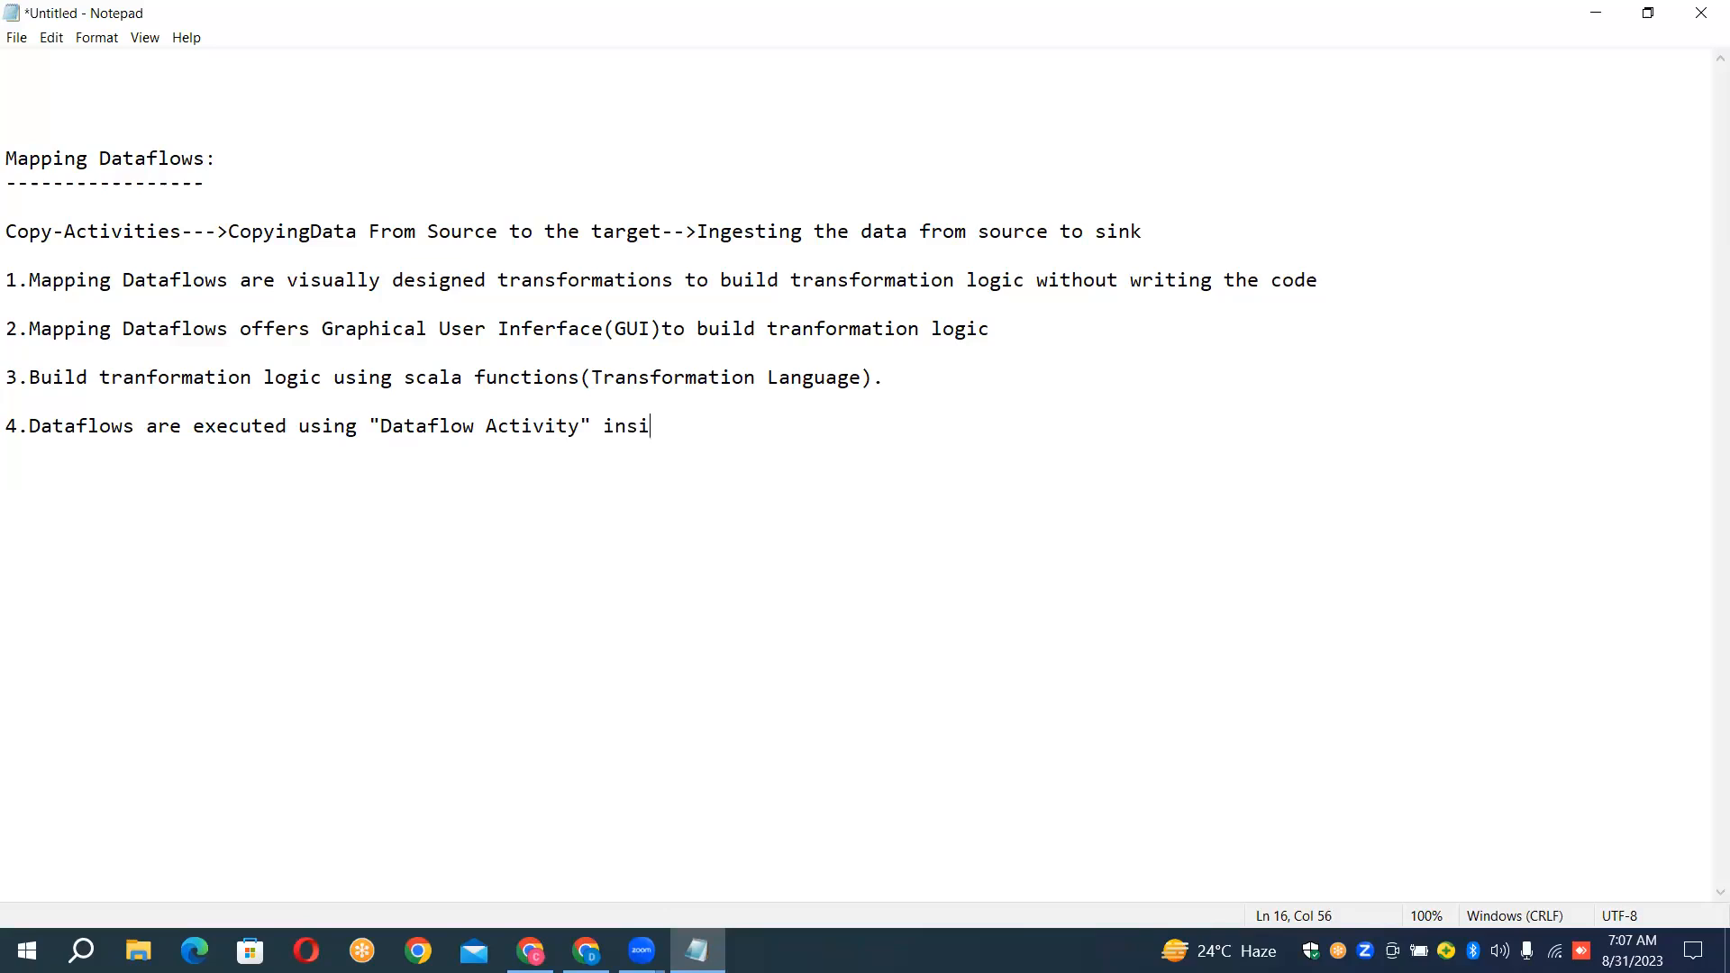
type("de a")
key("BackSpace")
key("BackSpace")
type("the pipeline")
Add the line '5.Dataflows uses "Apache Spark Cluster" for its Execution.' below point 4 of the notes
key("Return")
type("5,")
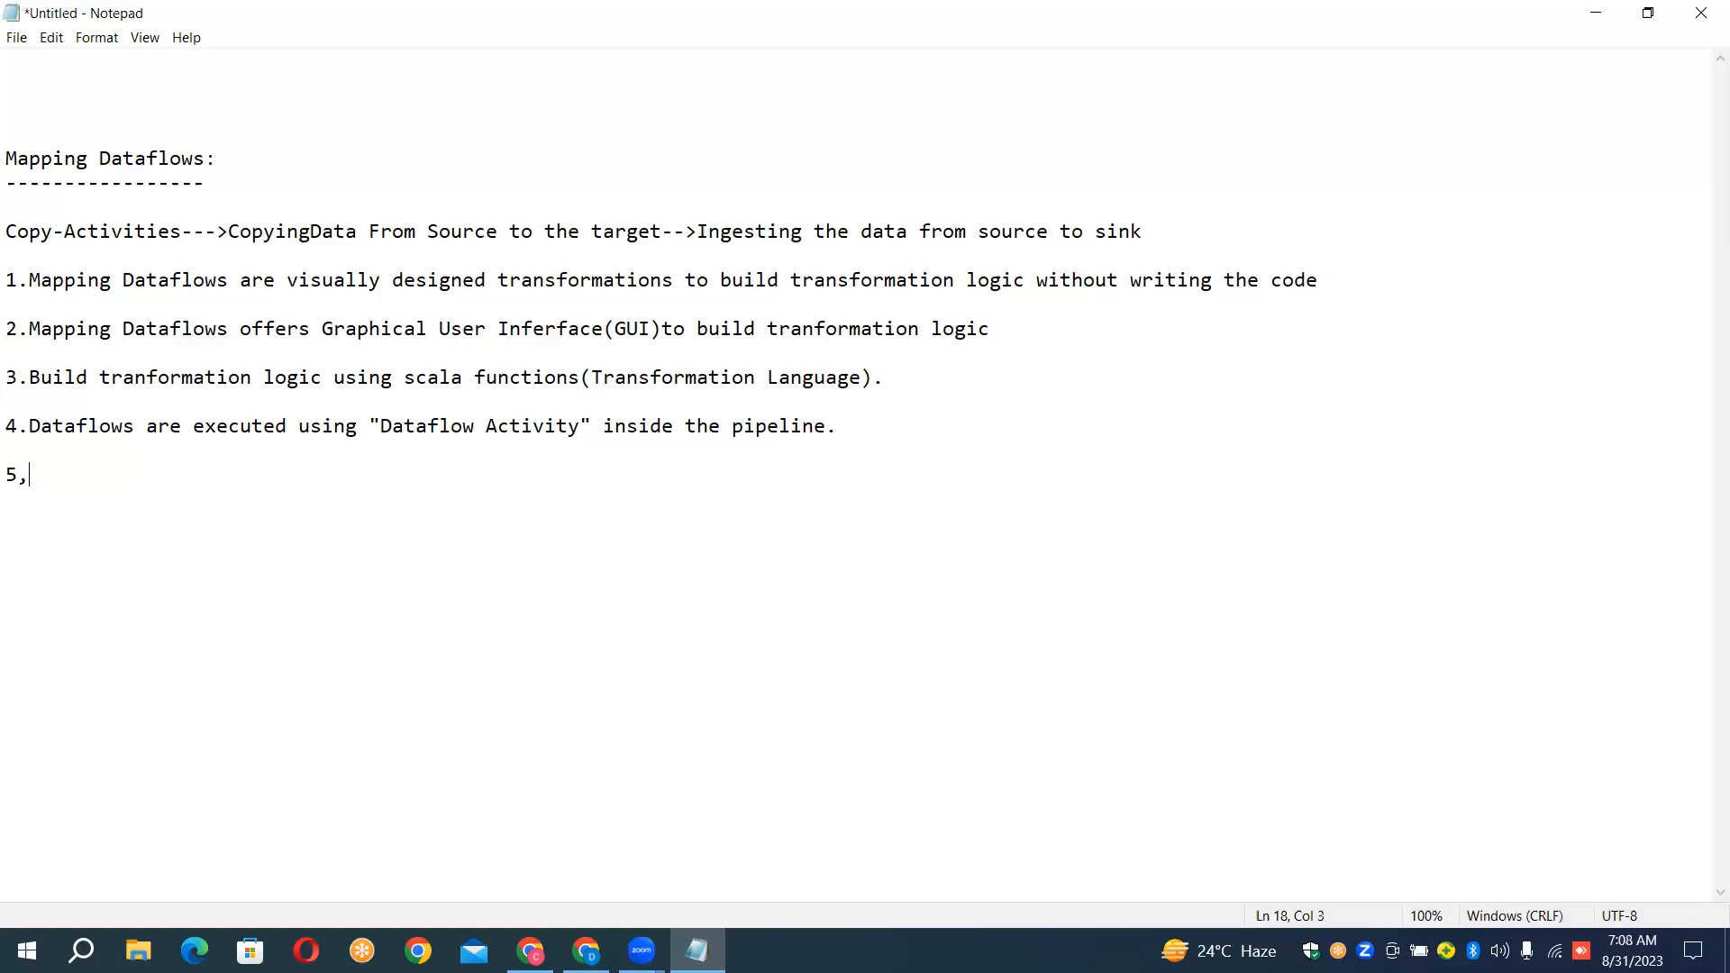
key("BackSpace")
type("Data")
type("flows uses \"Apa")
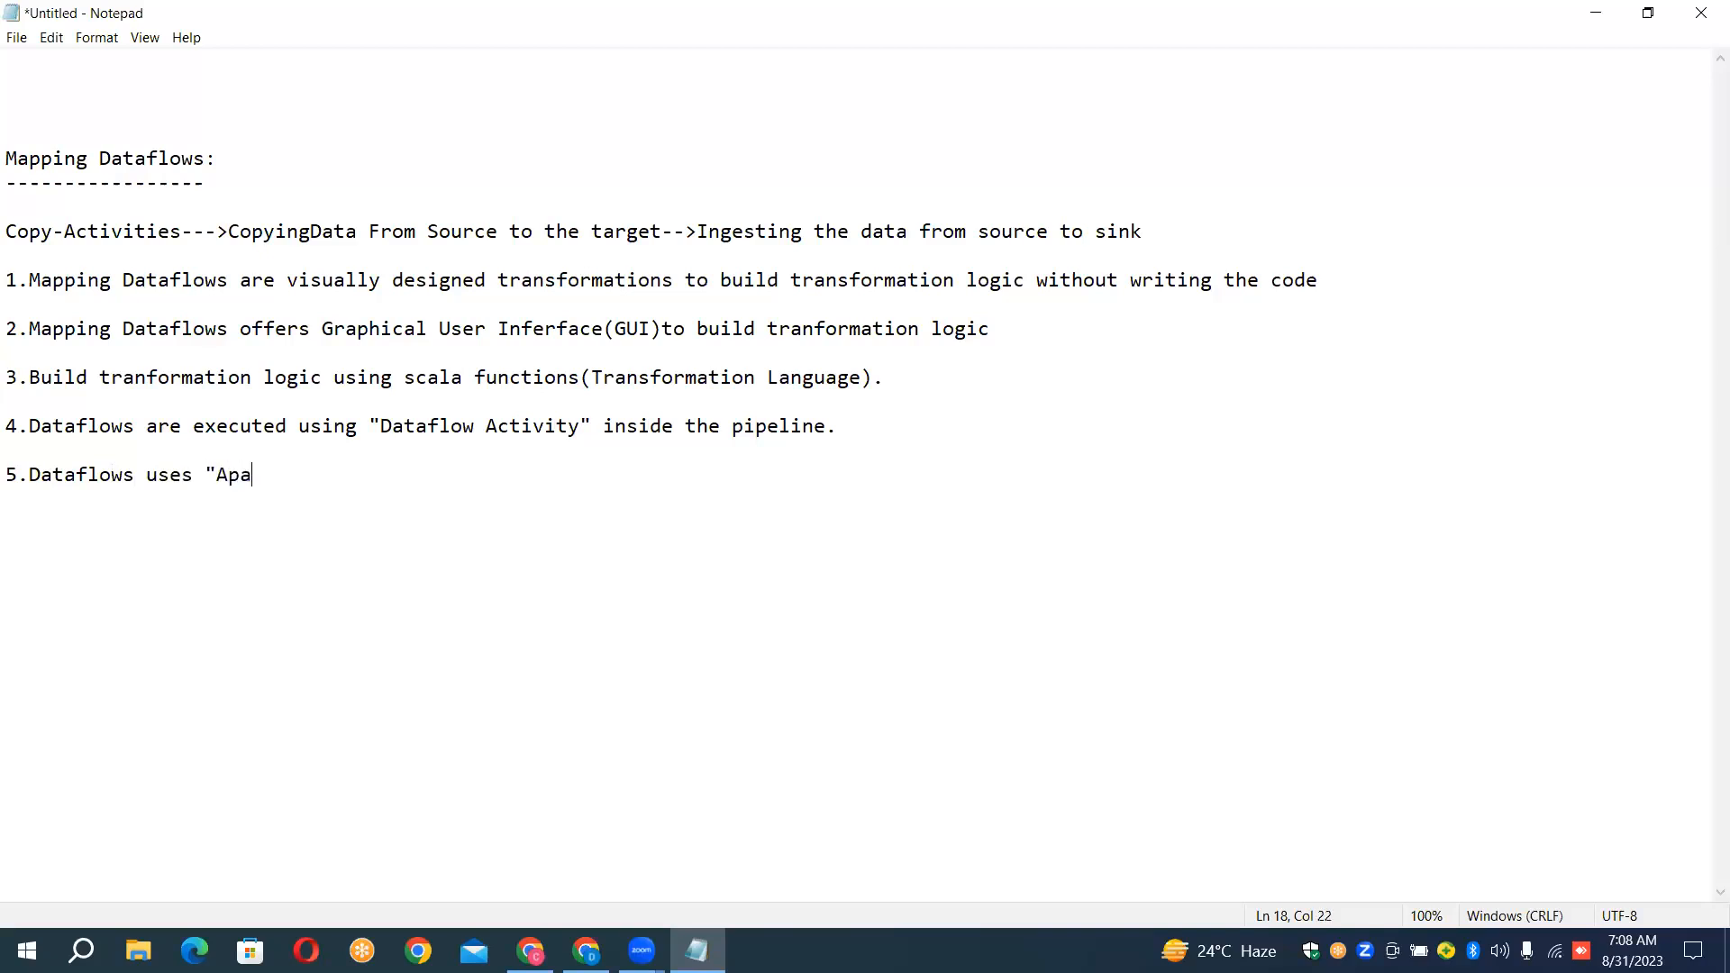
key("BackSpace")
type("ache Spark Cluster")
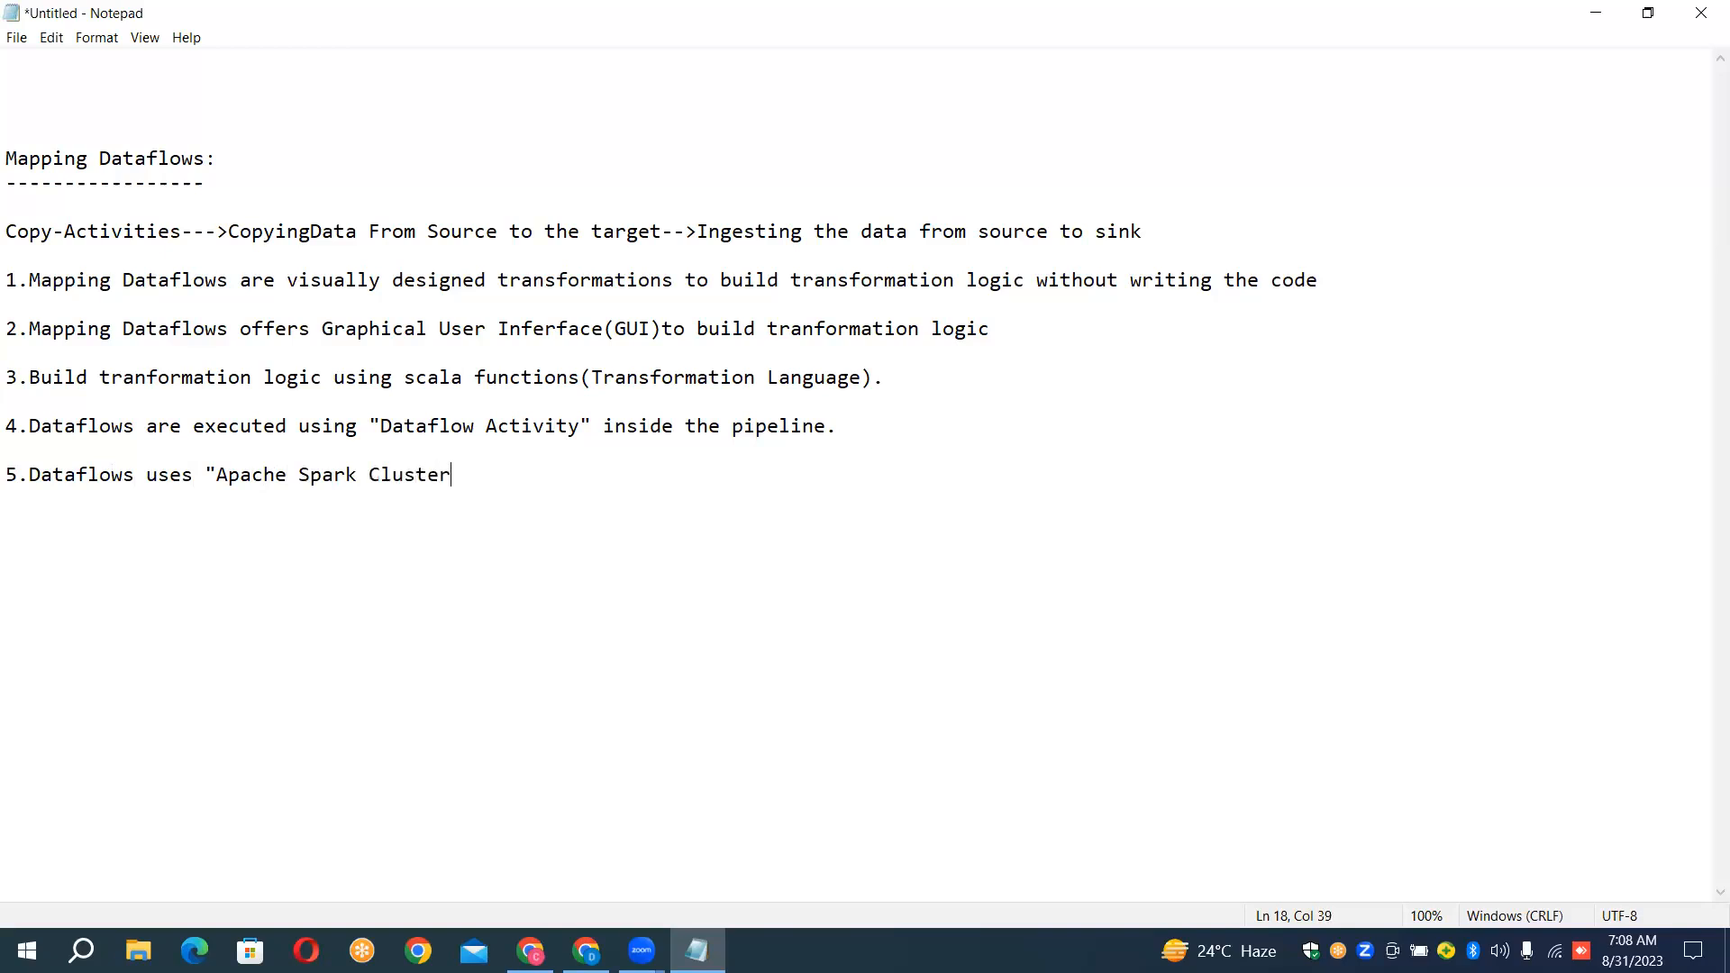
type("\" for its Execution")
Add the line '6.Azurr Data Fcatory mapping dataflows use " Apache Spark CLuster"' below point 5 of the notes
key("Return")
key("Return")
type("6.Azurre")
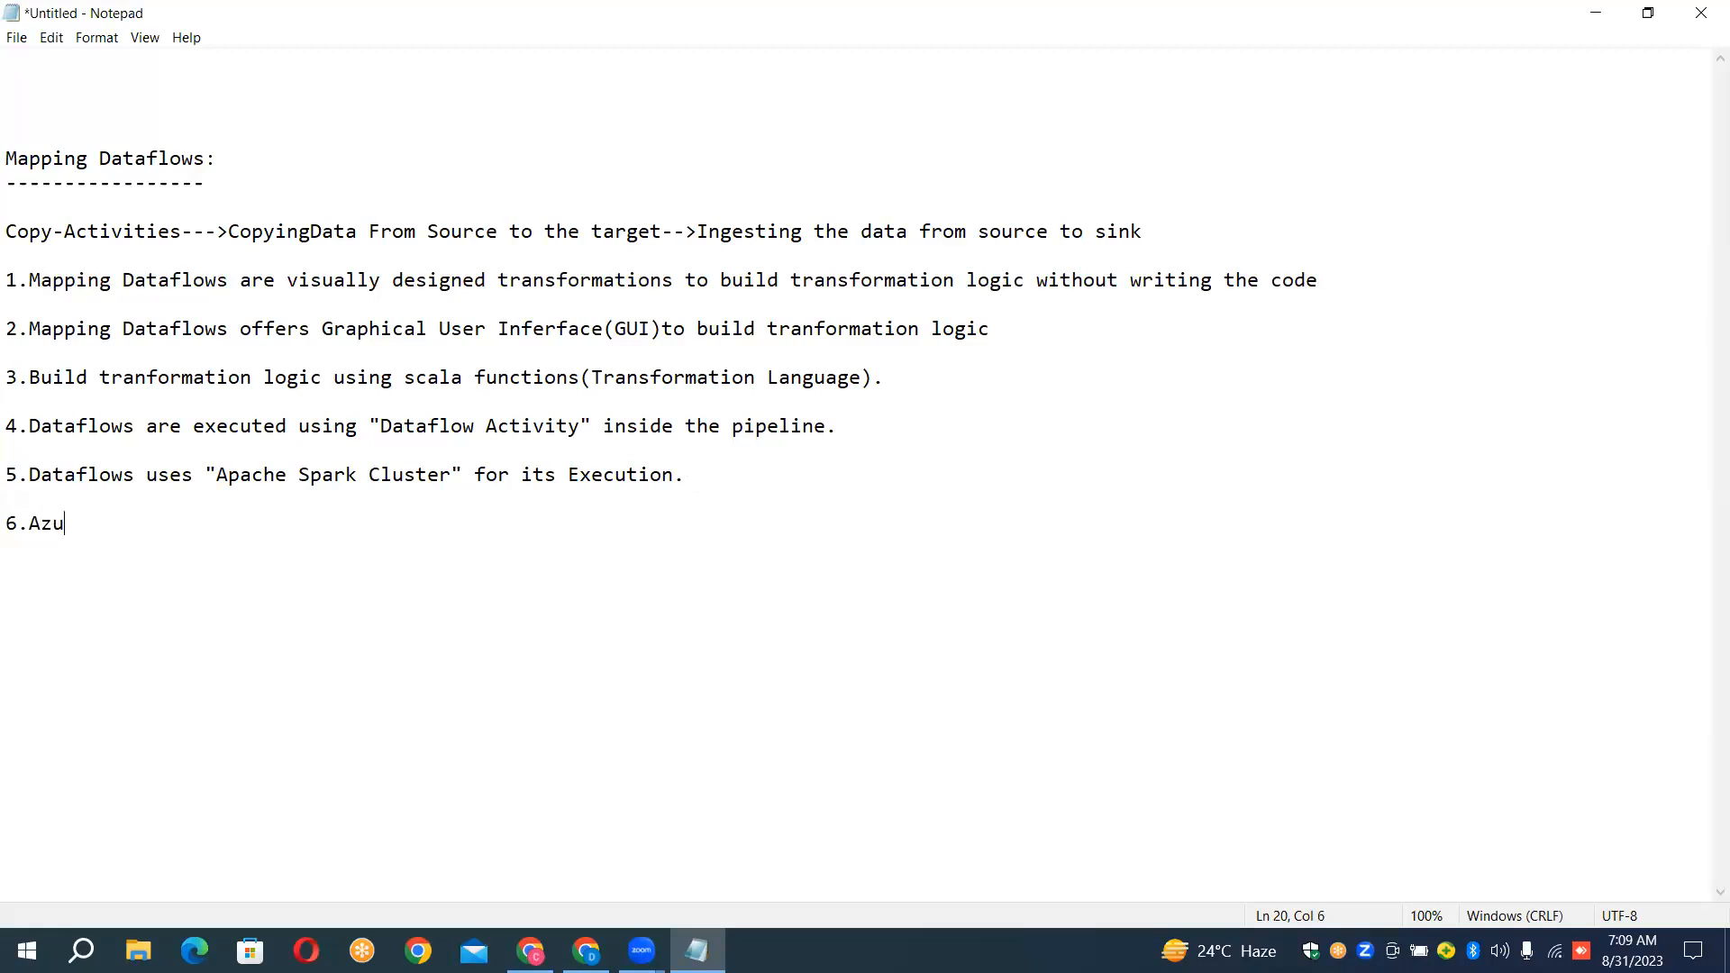
key("BackSpace")
key("BackSpace")
type("r Data Fcatory mapping ")
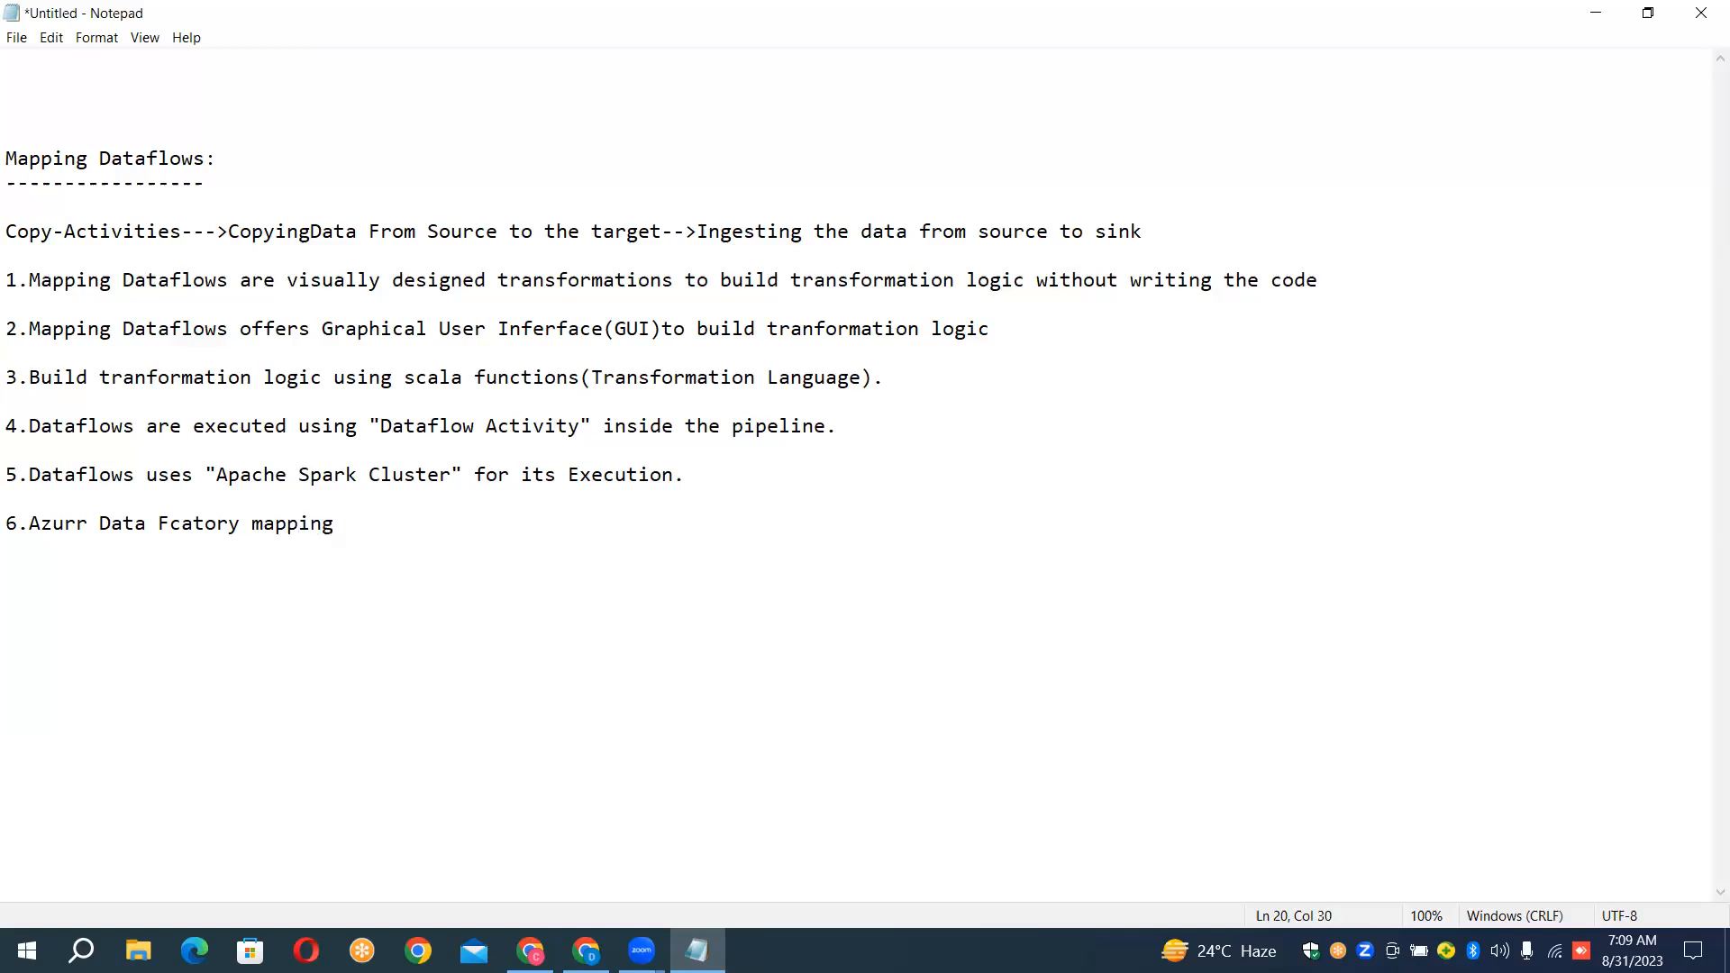
type("dataflows use \" A")
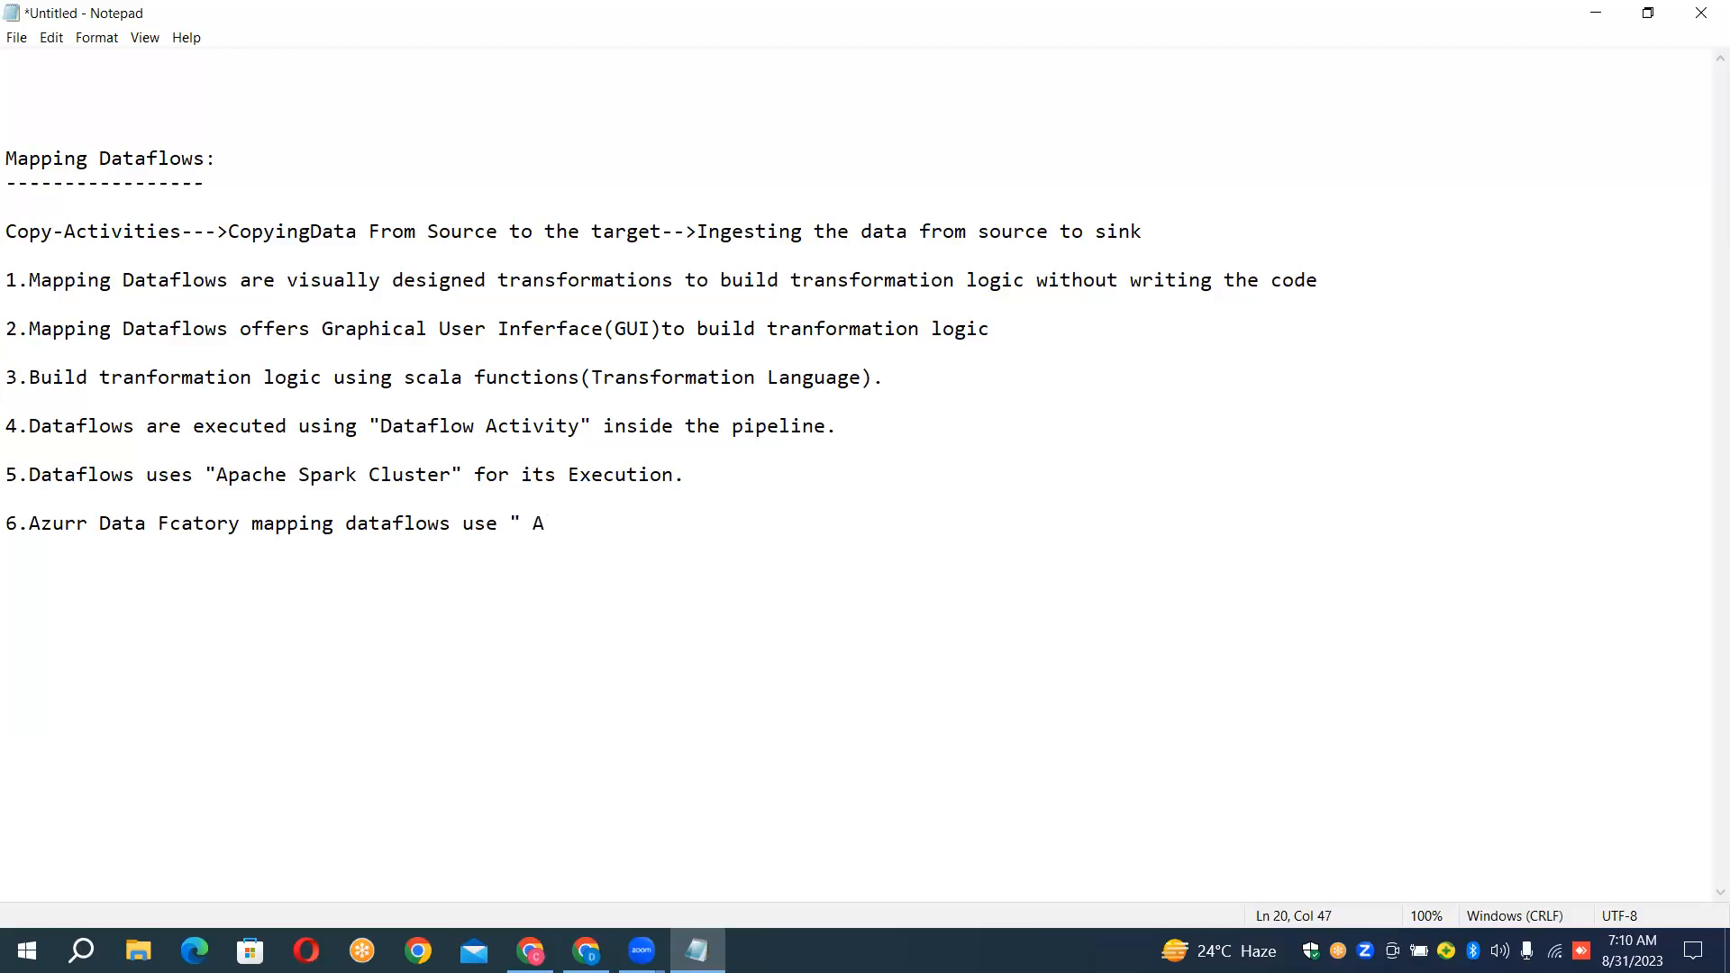
type("pache Spark CLuster\"")
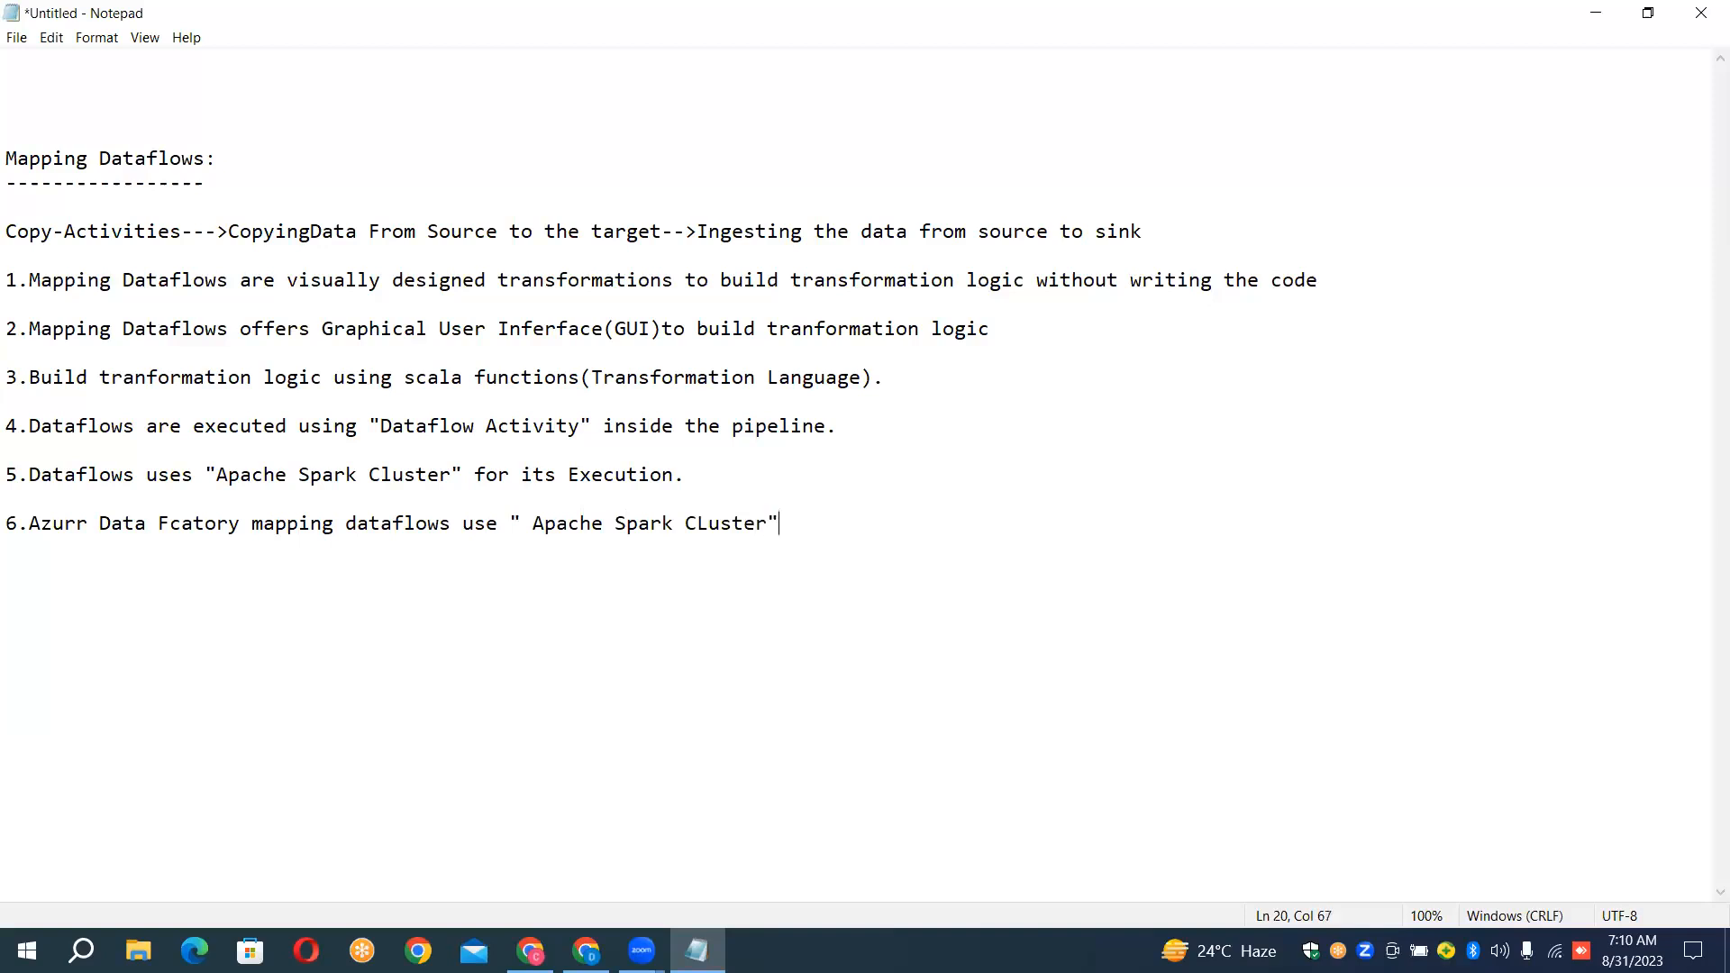
type(" behin")
type("f")
Continue point 6 of the notes with 'behind the scenes to perform data processing'
key("BackSpace")
key("BackSpace")
type("d the scenes to perform")
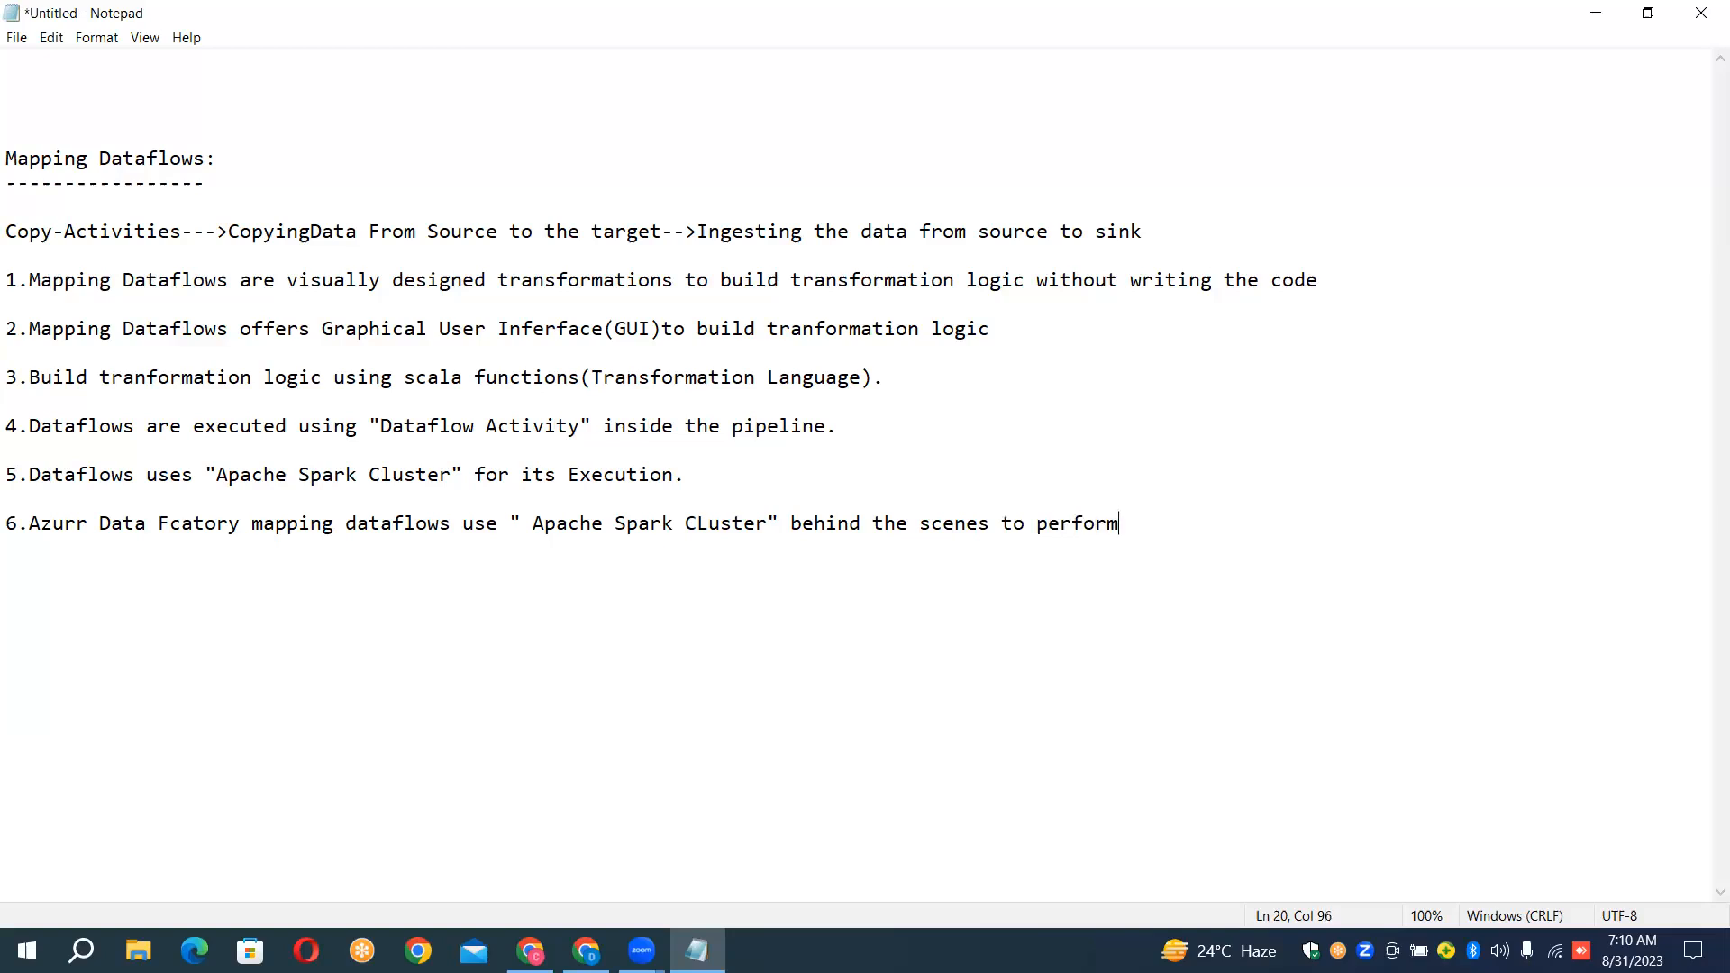
type(" data processing ")
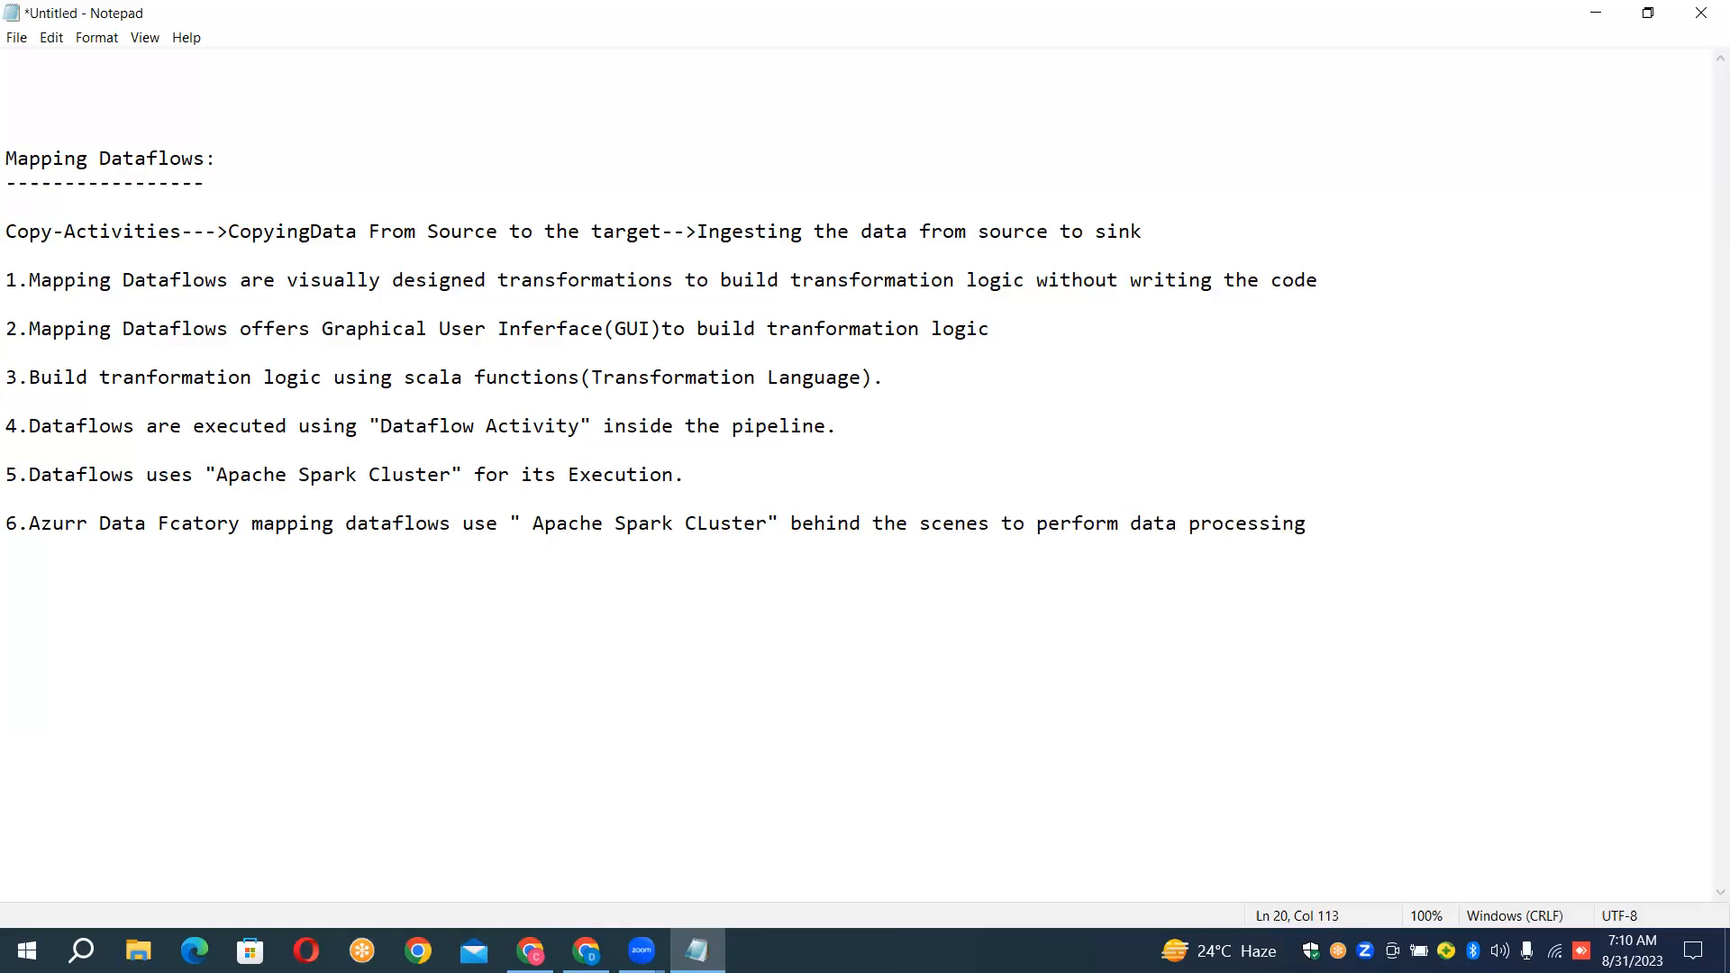
type("and if the")
Extend point 6 with 'and if the', continuing on a new line with 'default are used ,'
key("Return")
type("defau")
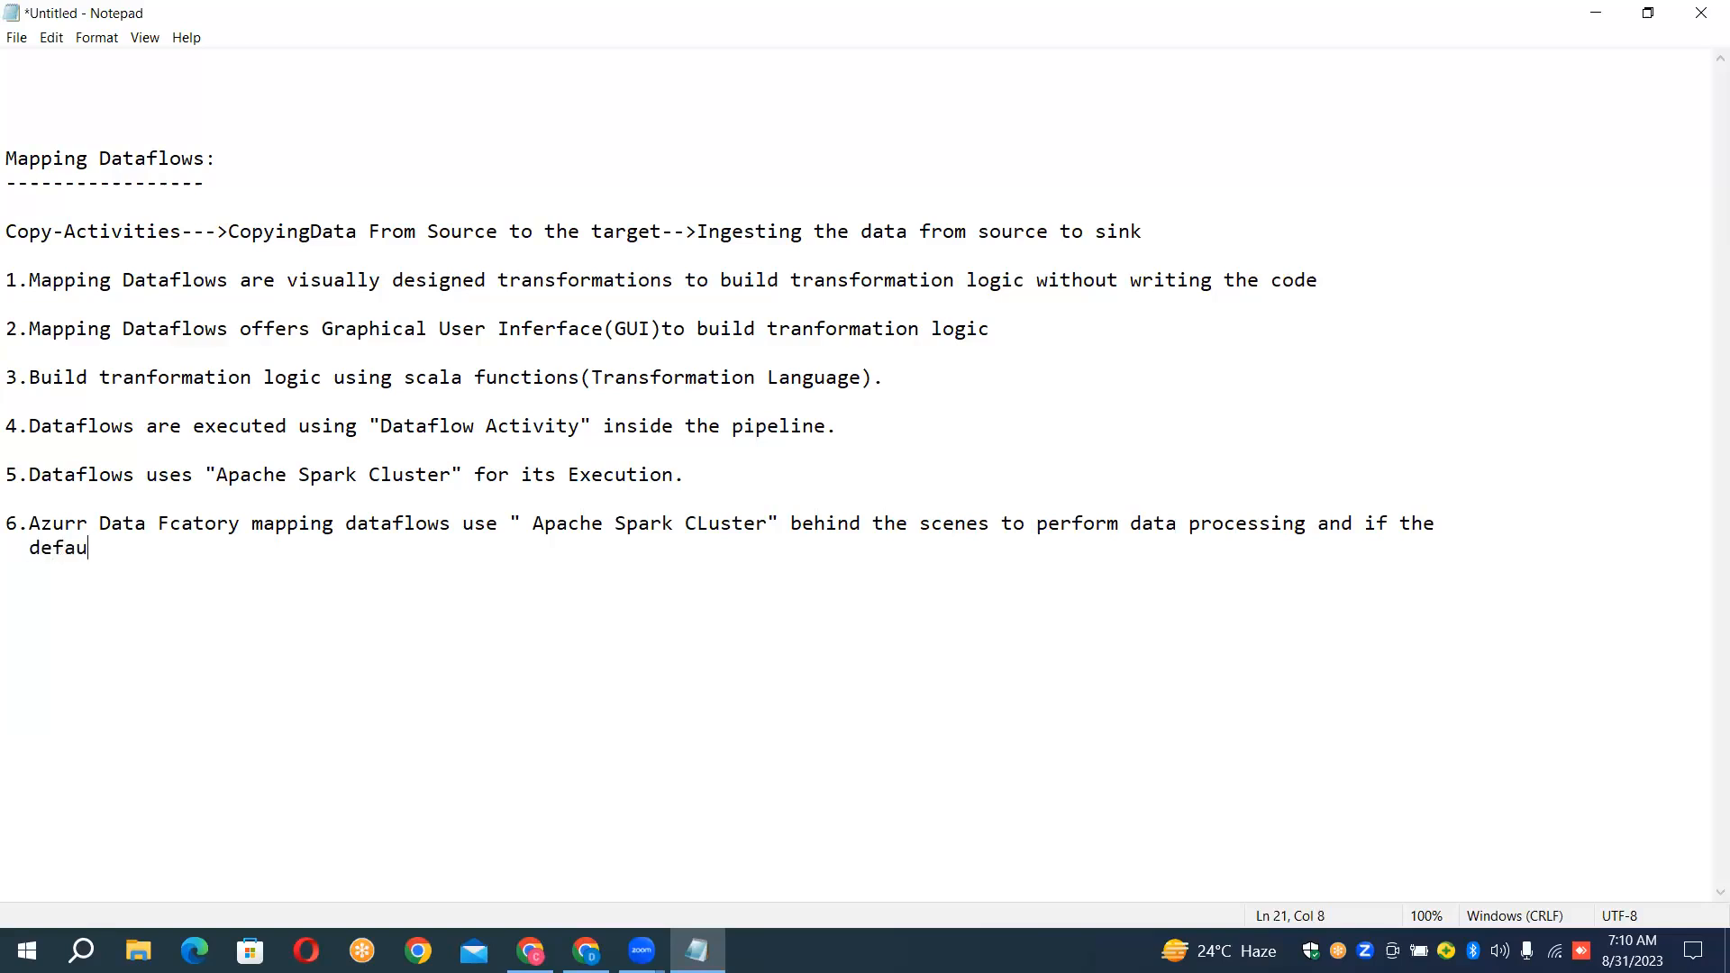
type("lt are used")
type(",each data")
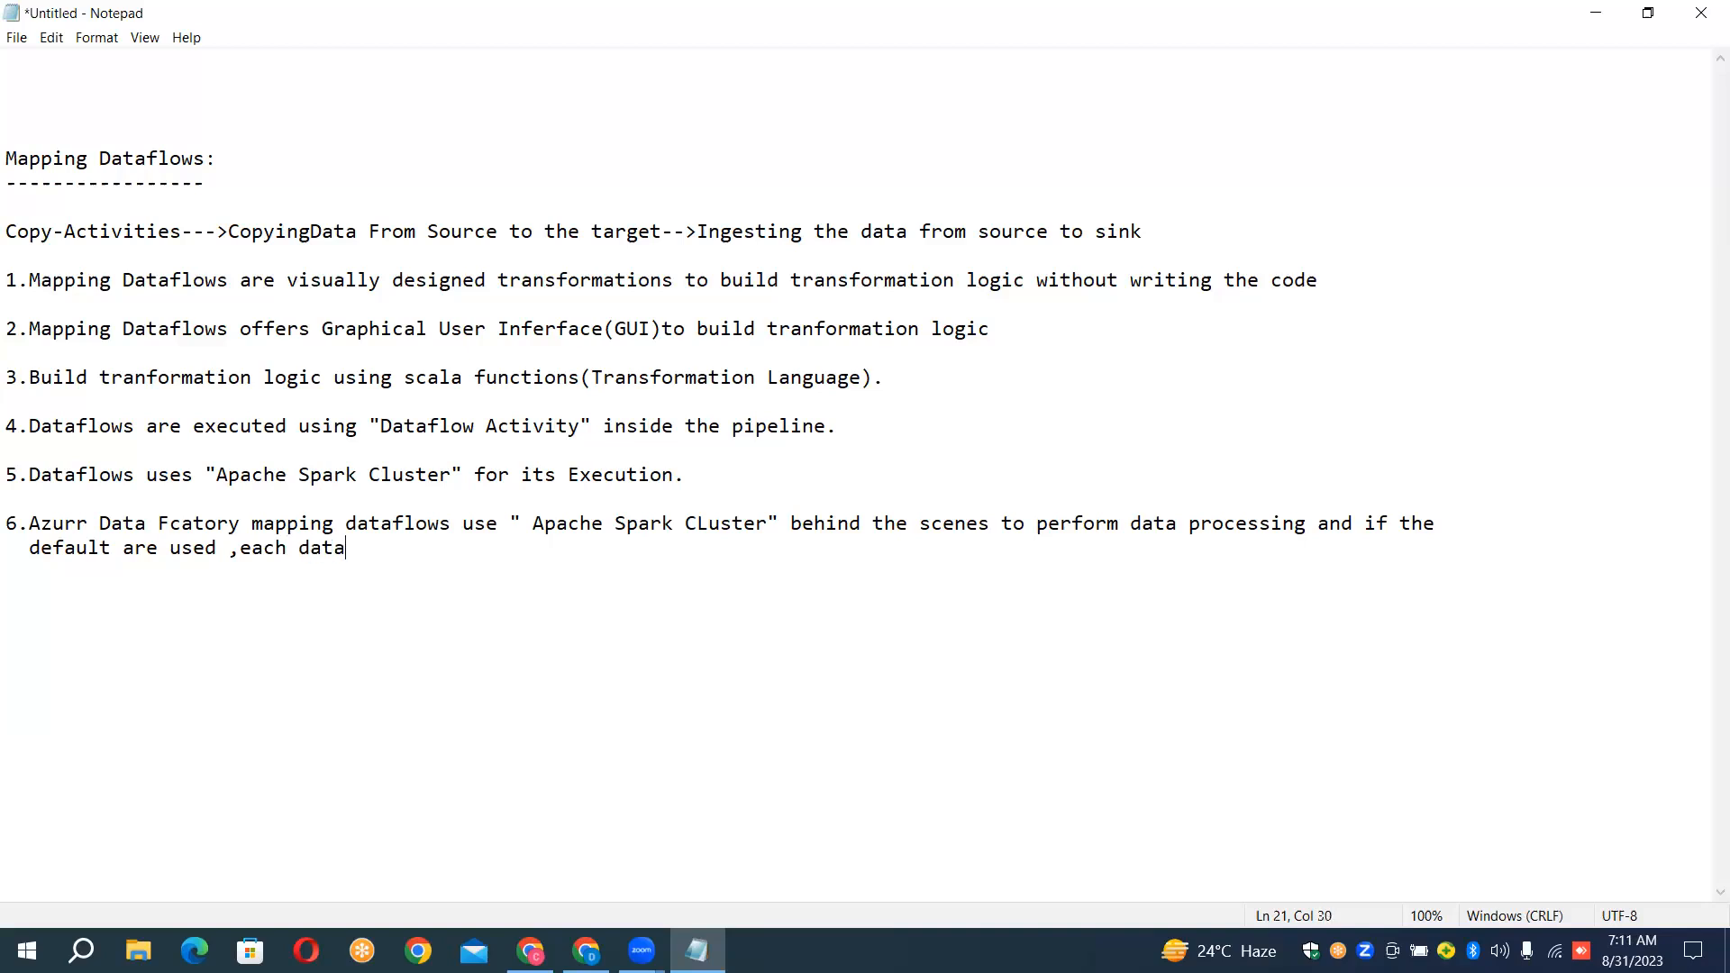
type("flows activities")
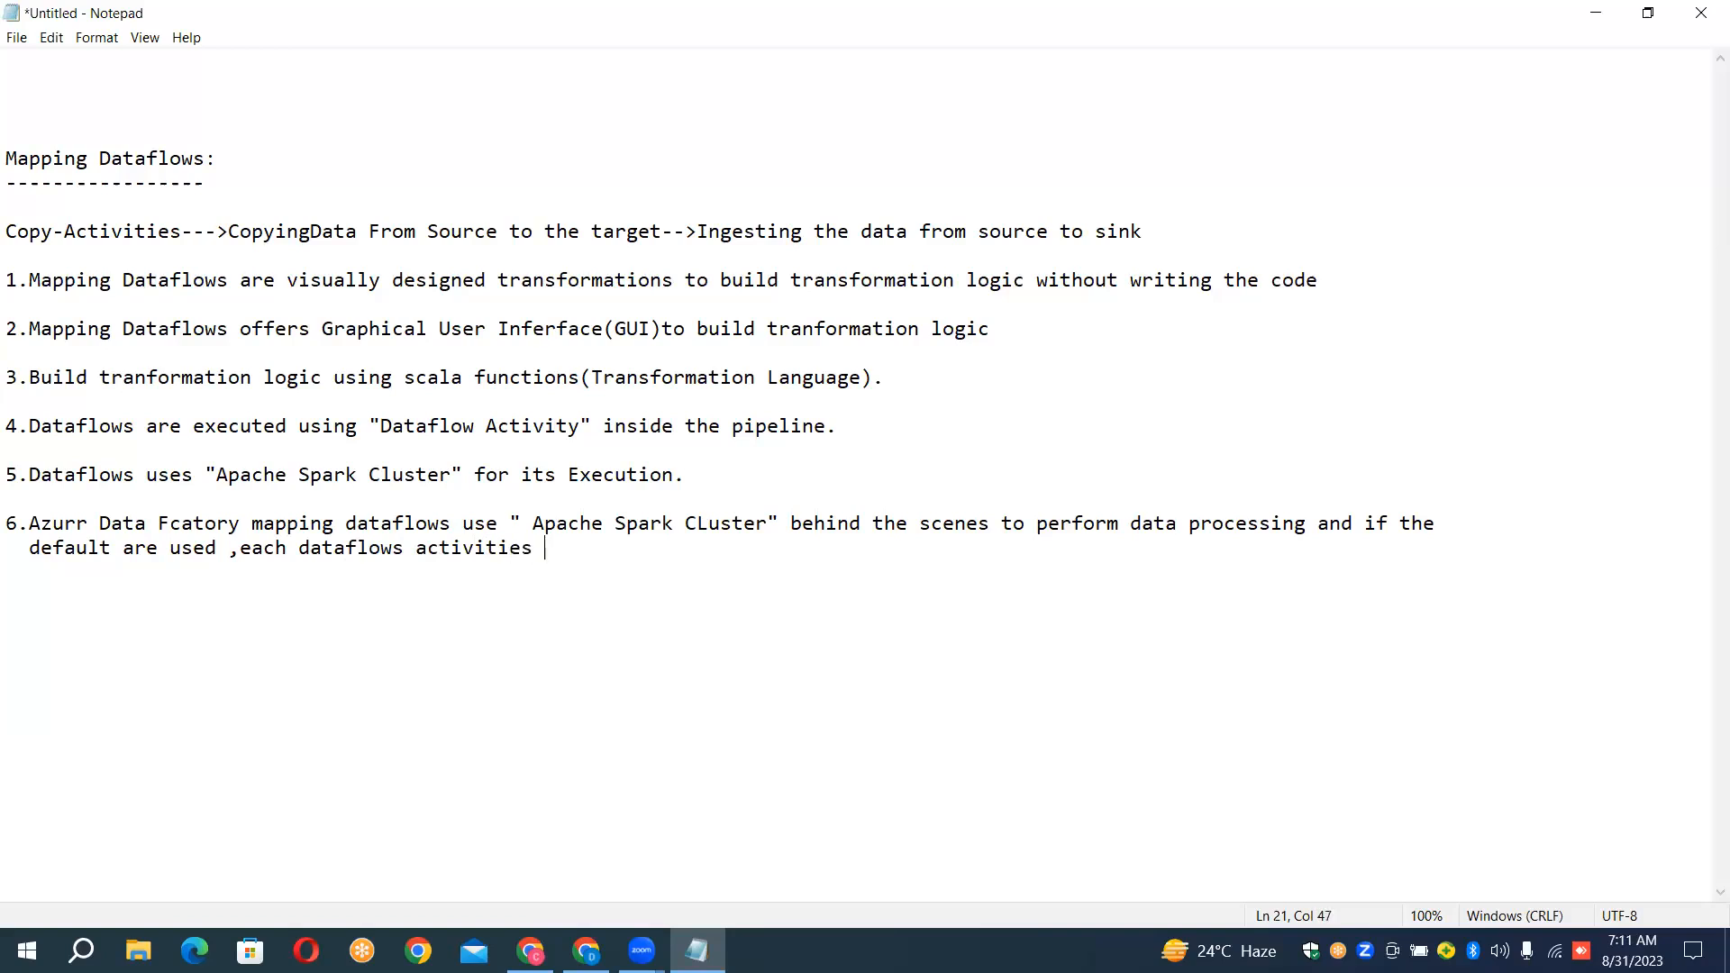
Continue the second line of point 6 with 'each dataflows activities inside the pipeline'
type("inside the pipeli")
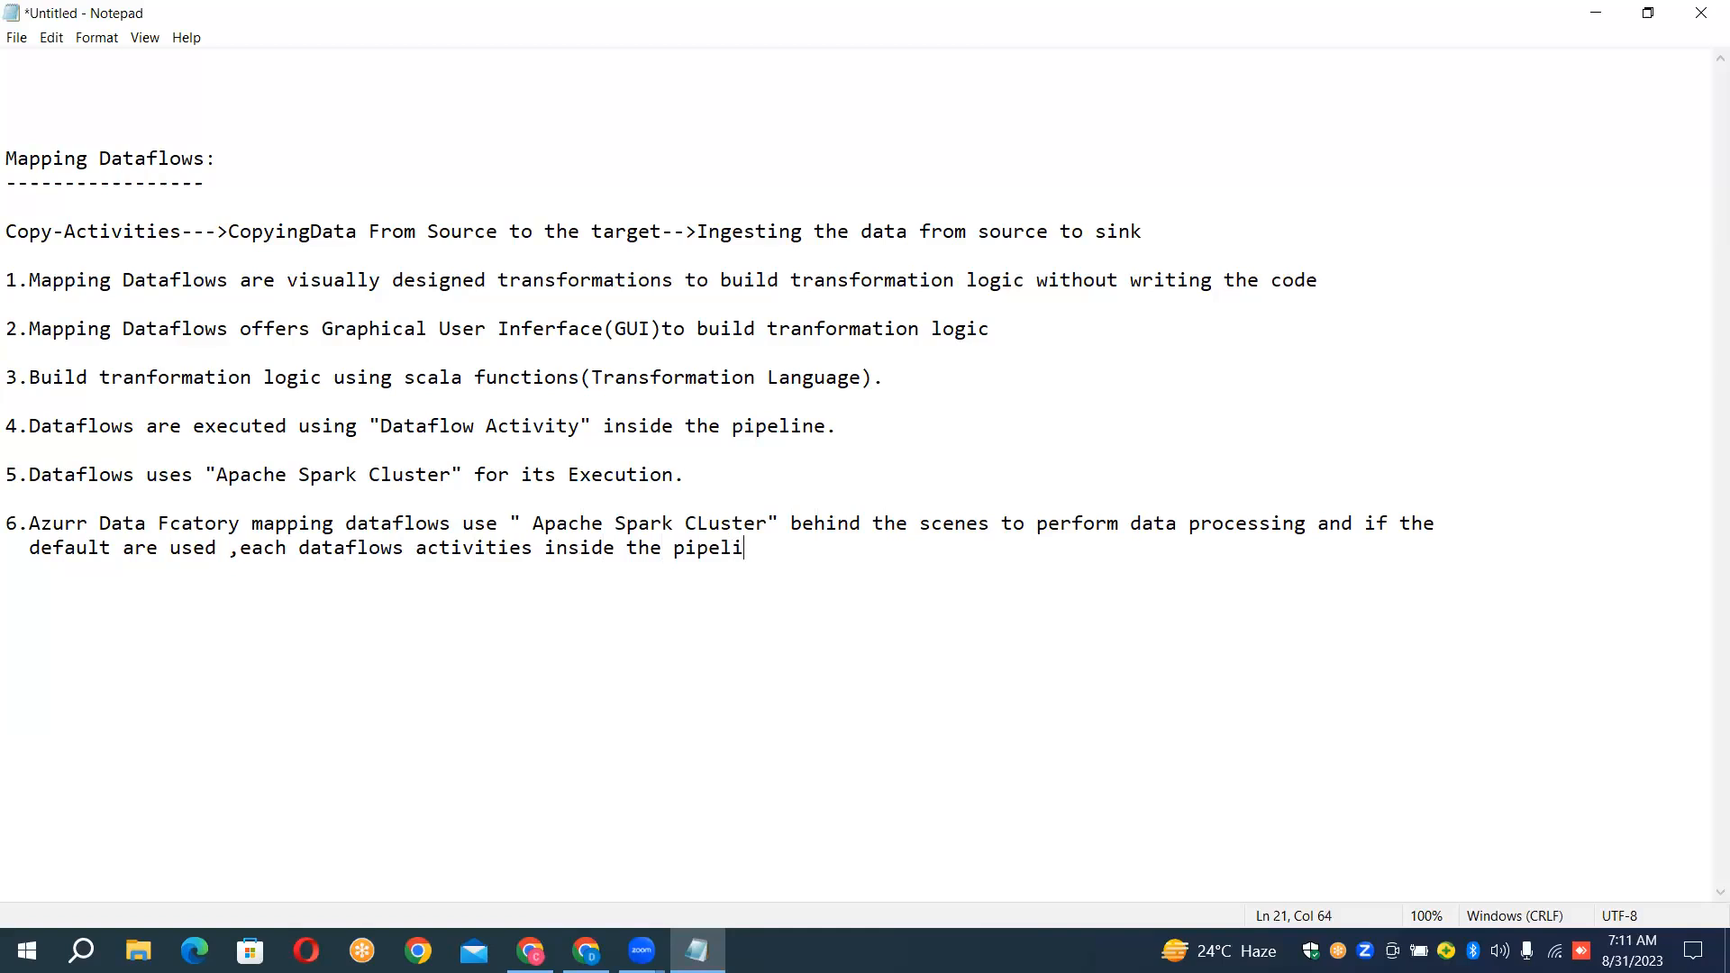
type("ne spins up new spa")
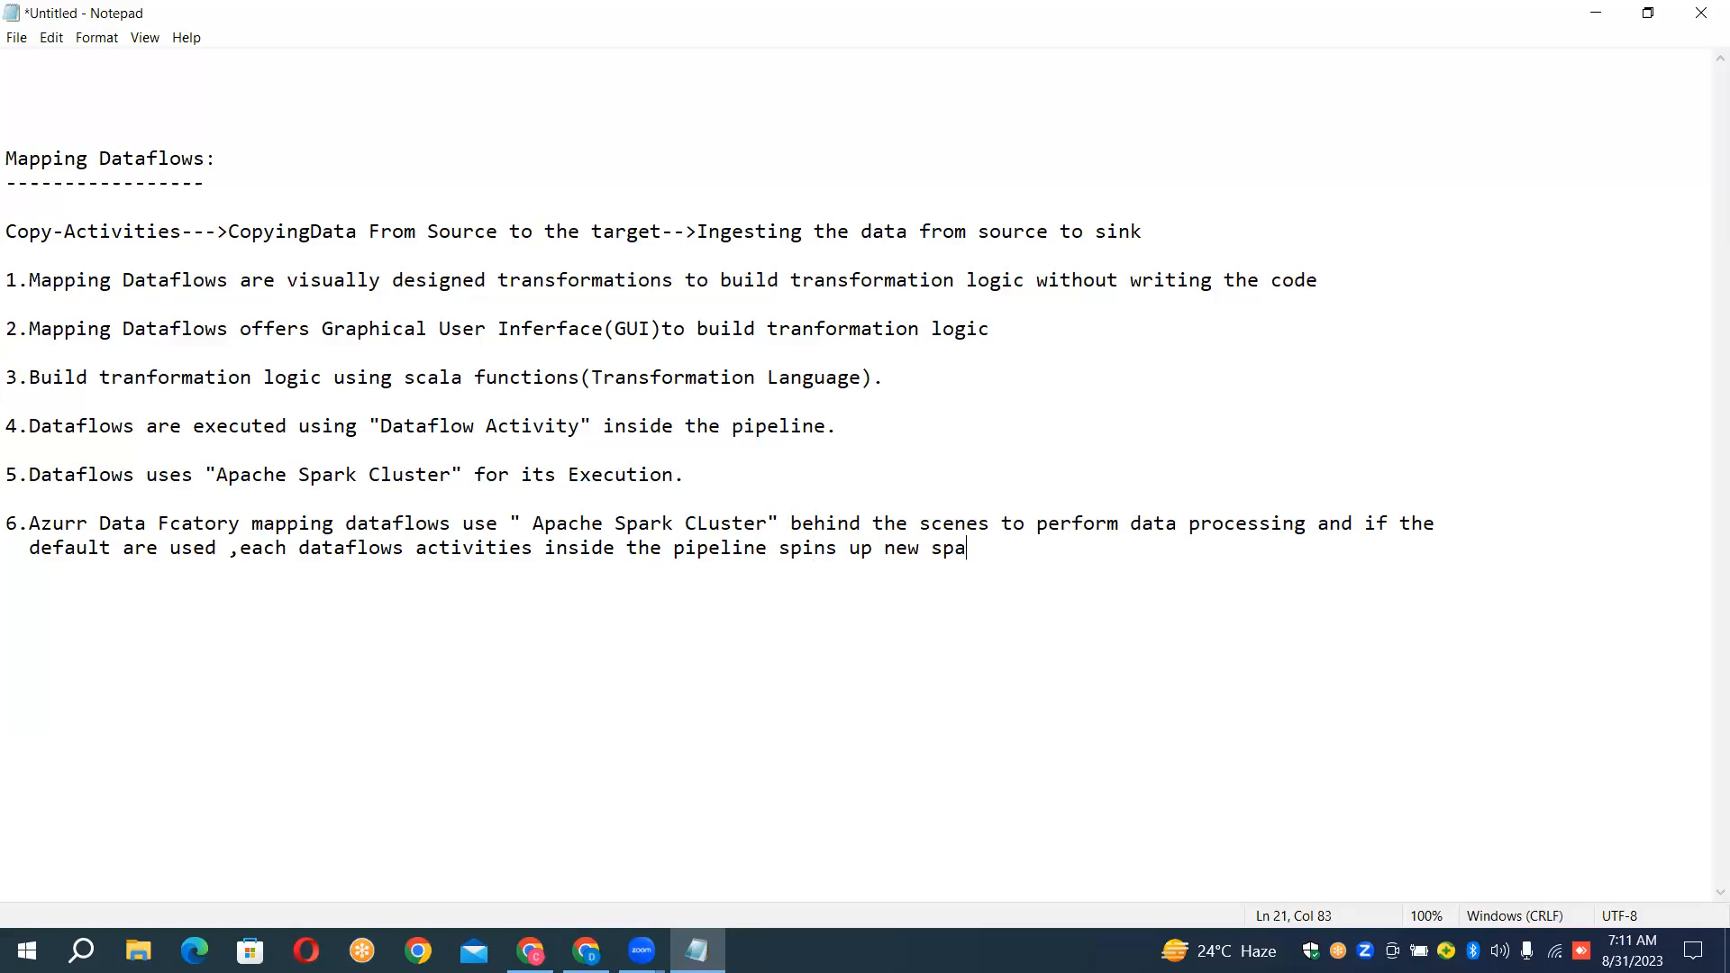
type("rk cluster with in 1")
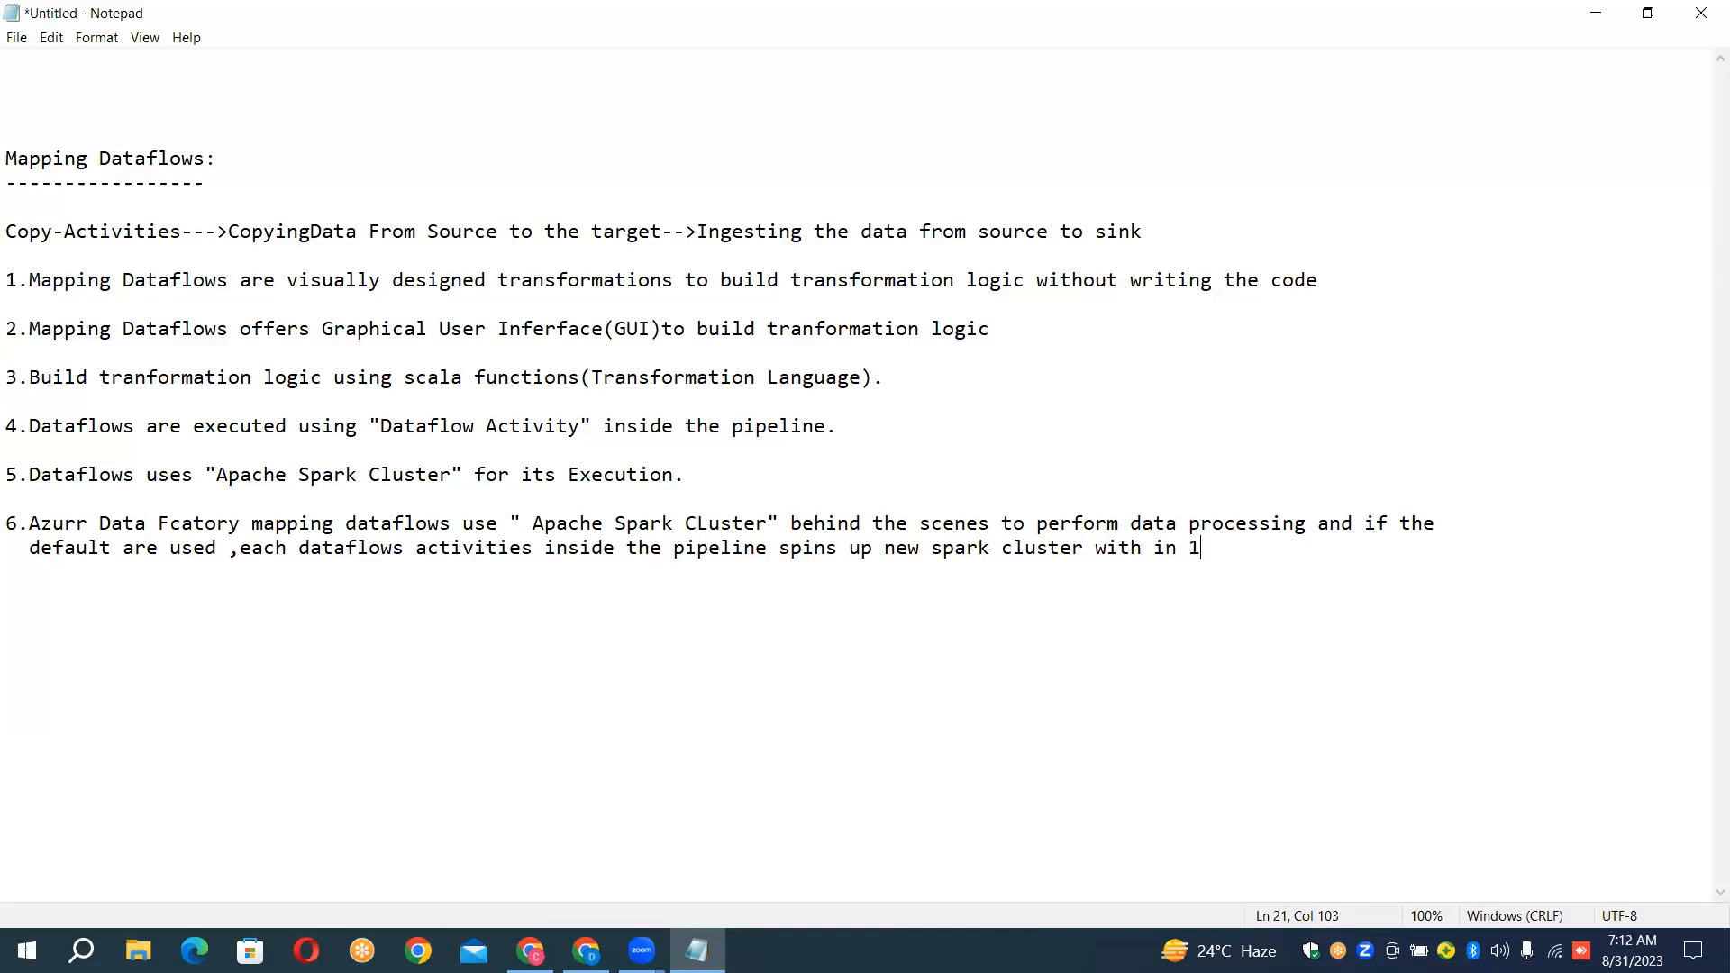
type("-5 minutes Start-Up_Time")
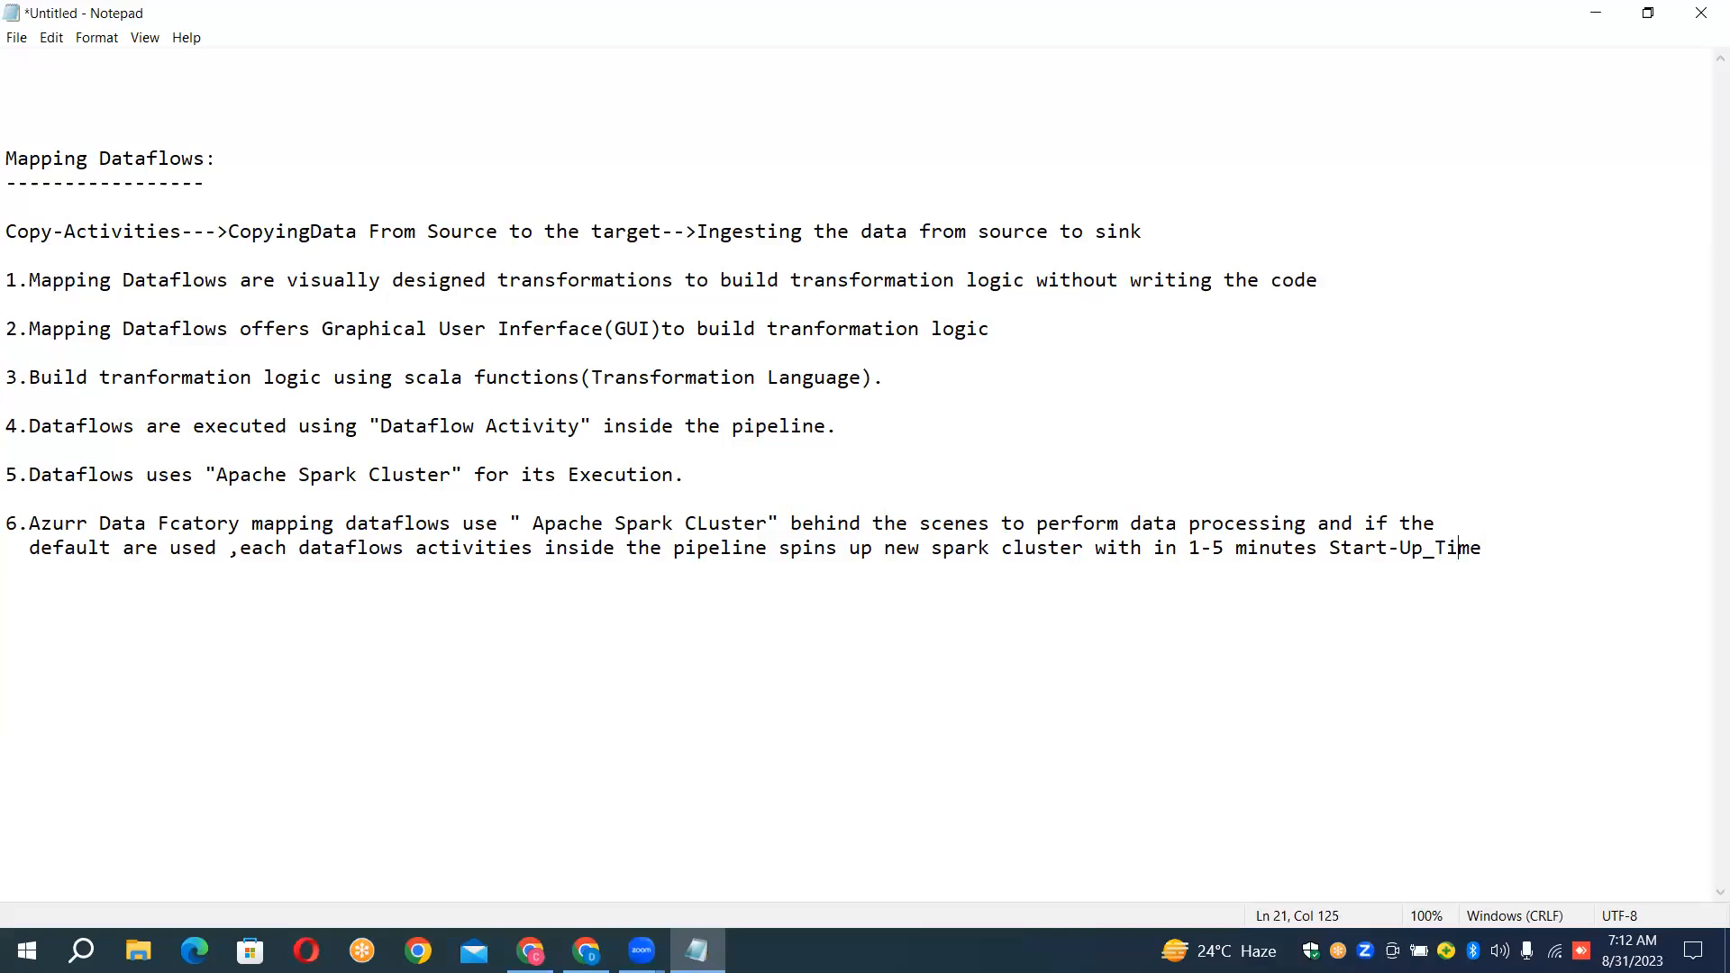
Finish point 6 with 'with in 1-5 minutes Start-Up-Time'
key("BackSpace")
type("-")
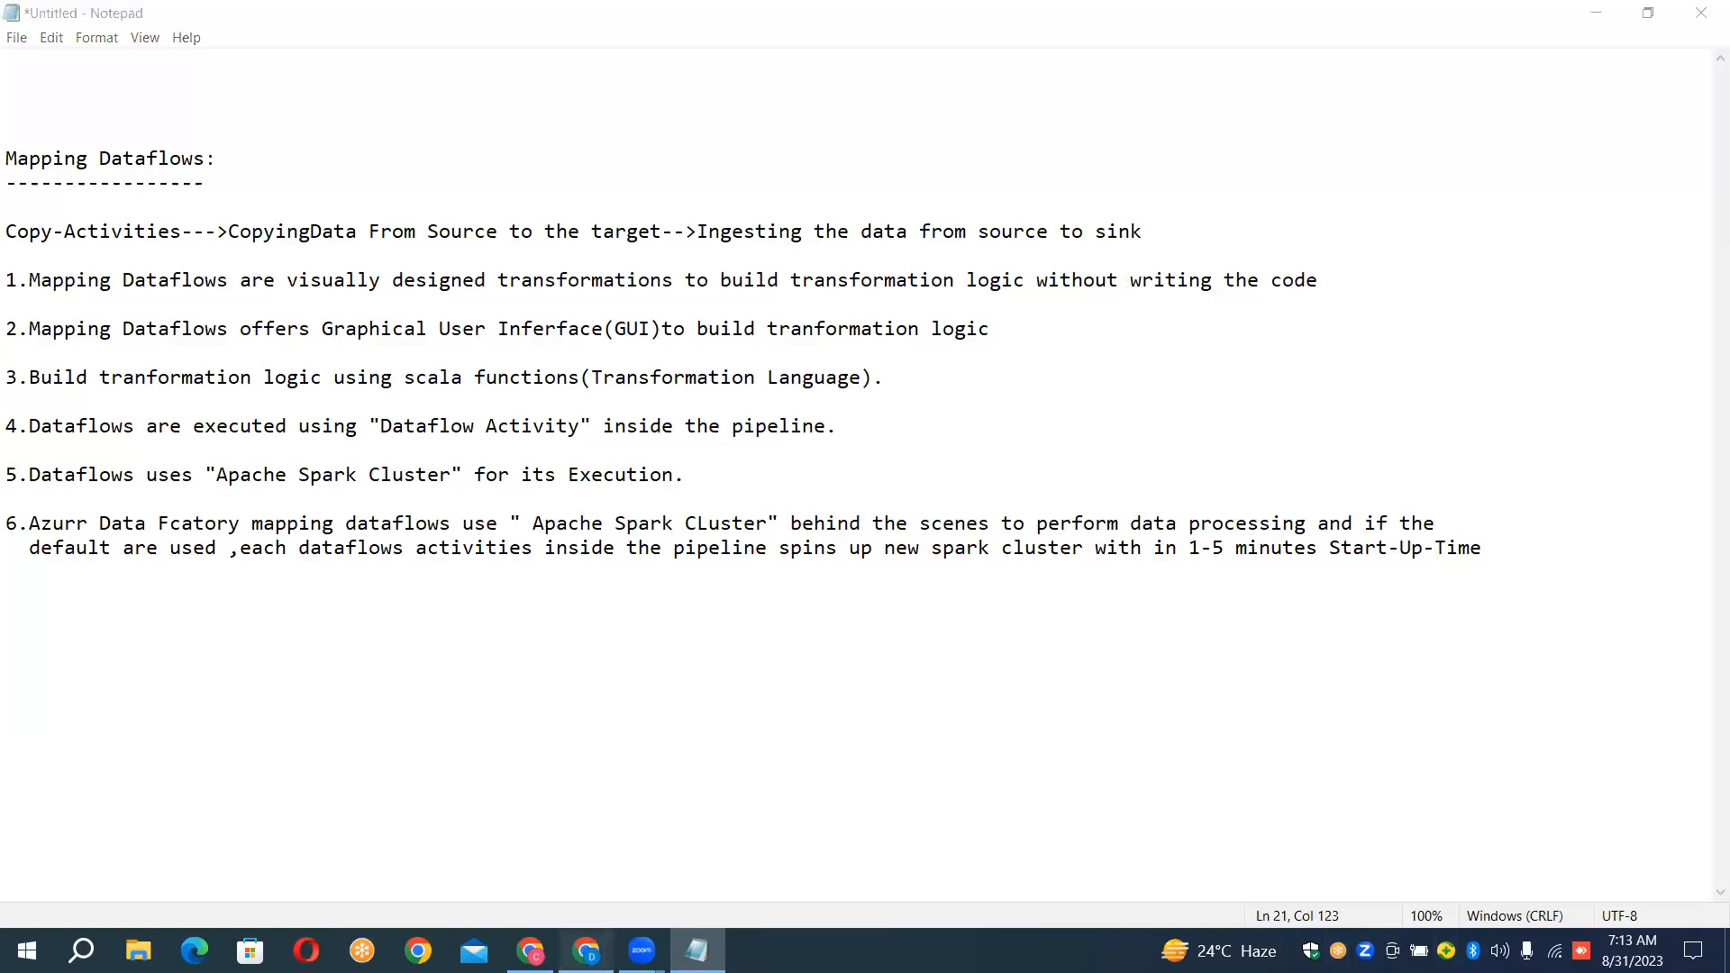
Switch to Azure Data Factory in the browser and review DF_SAMPLE's transformations from source to sink, keeping its unsaved changes
left_click(586, 950)
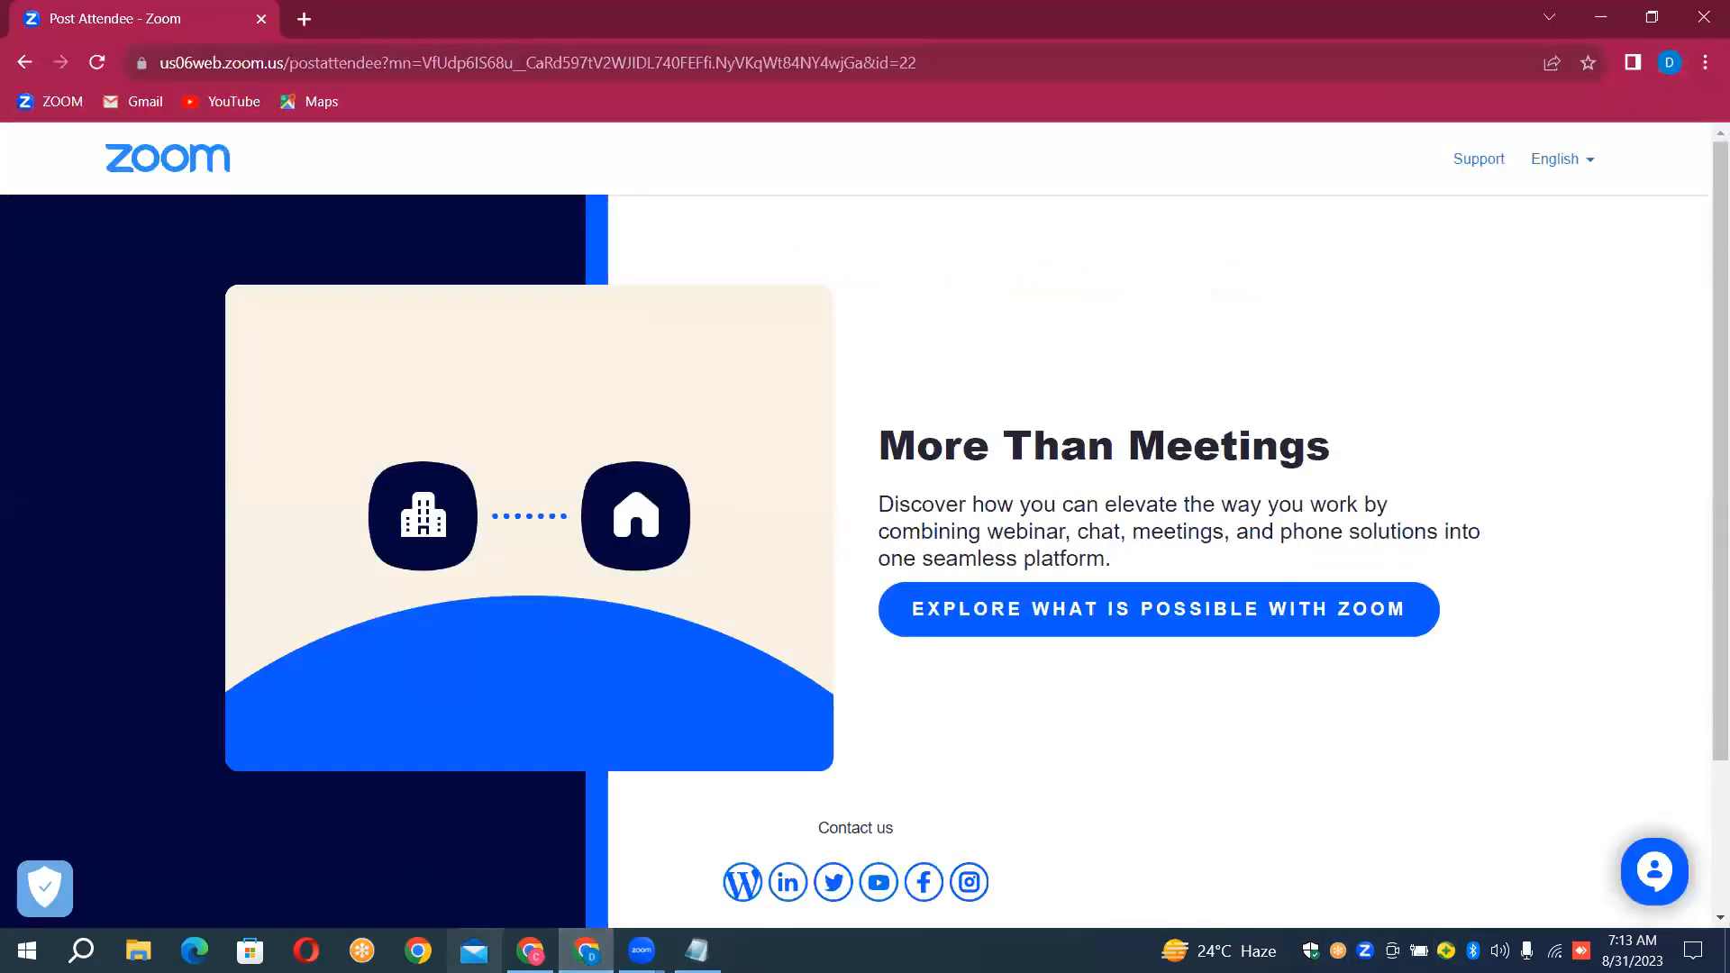
left_click(531, 951)
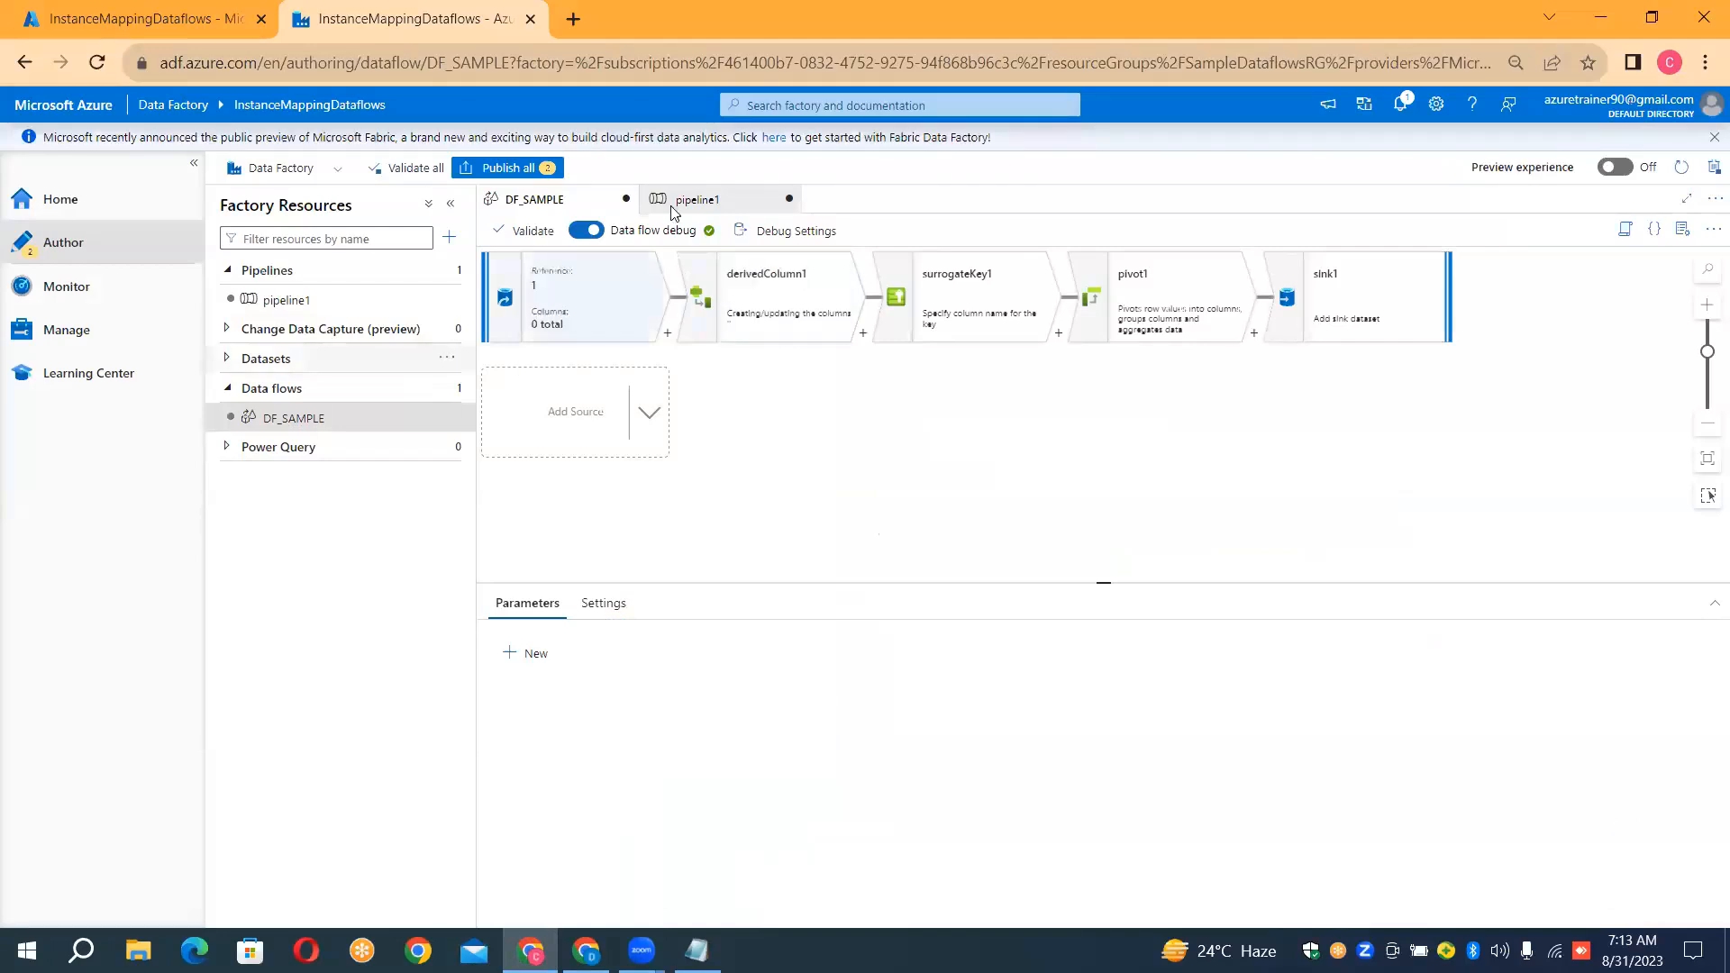
left_click(623, 200)
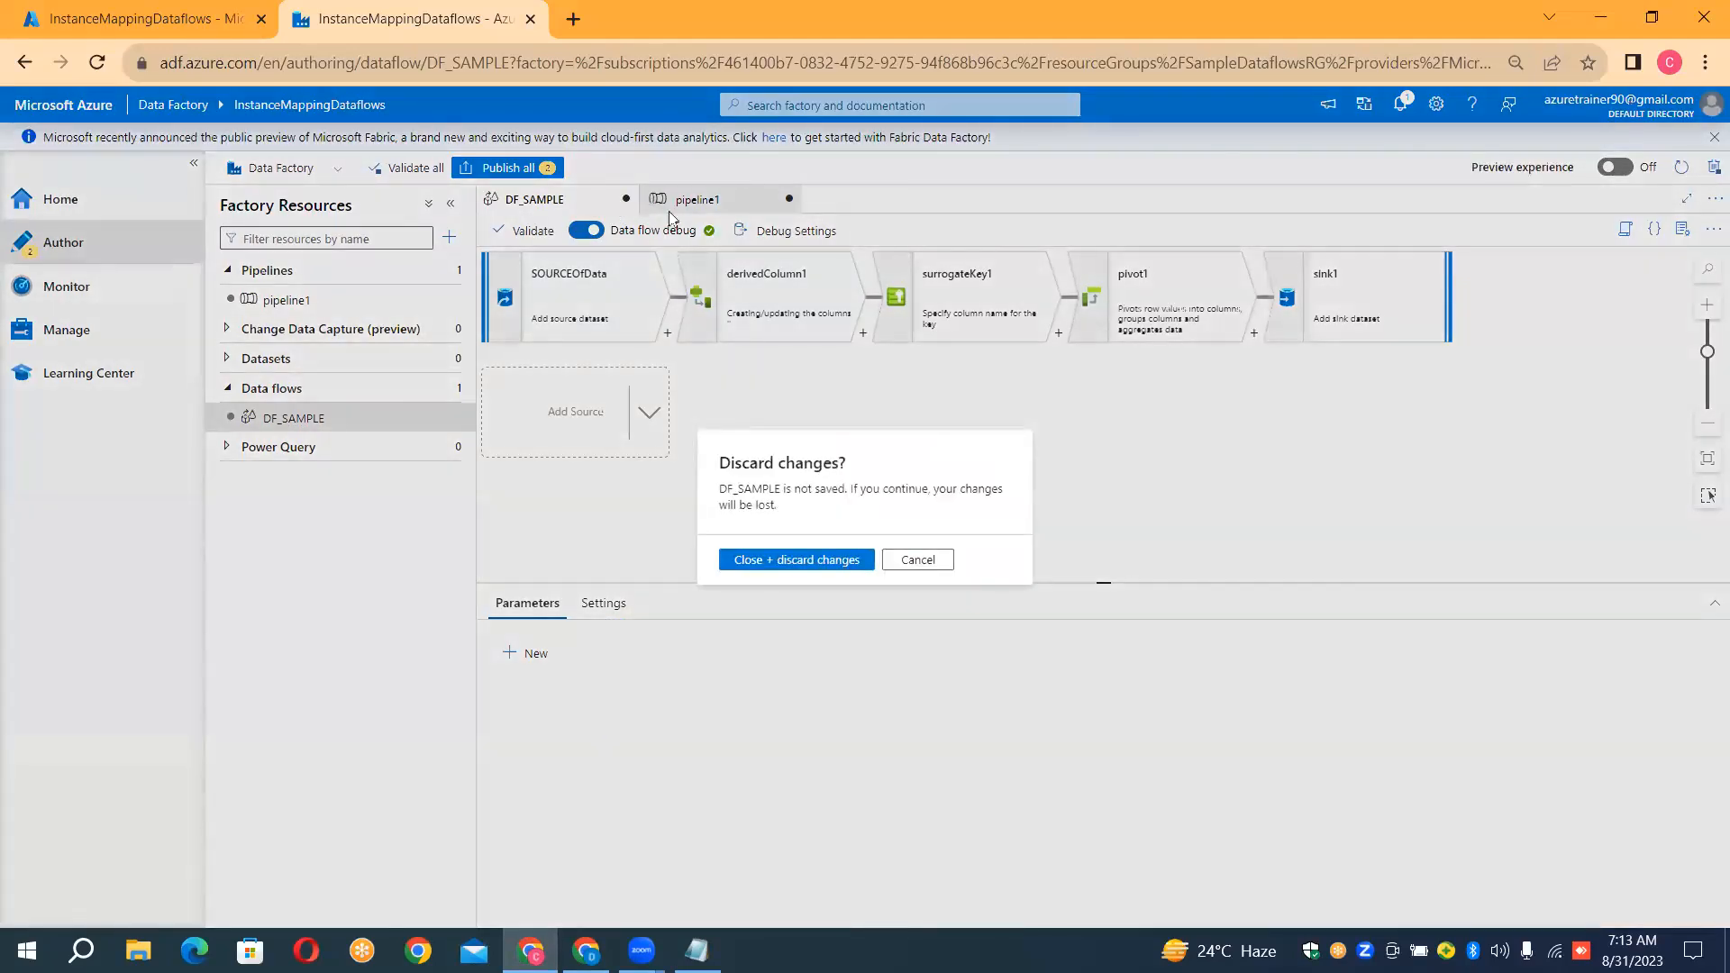
left_click(918, 561)
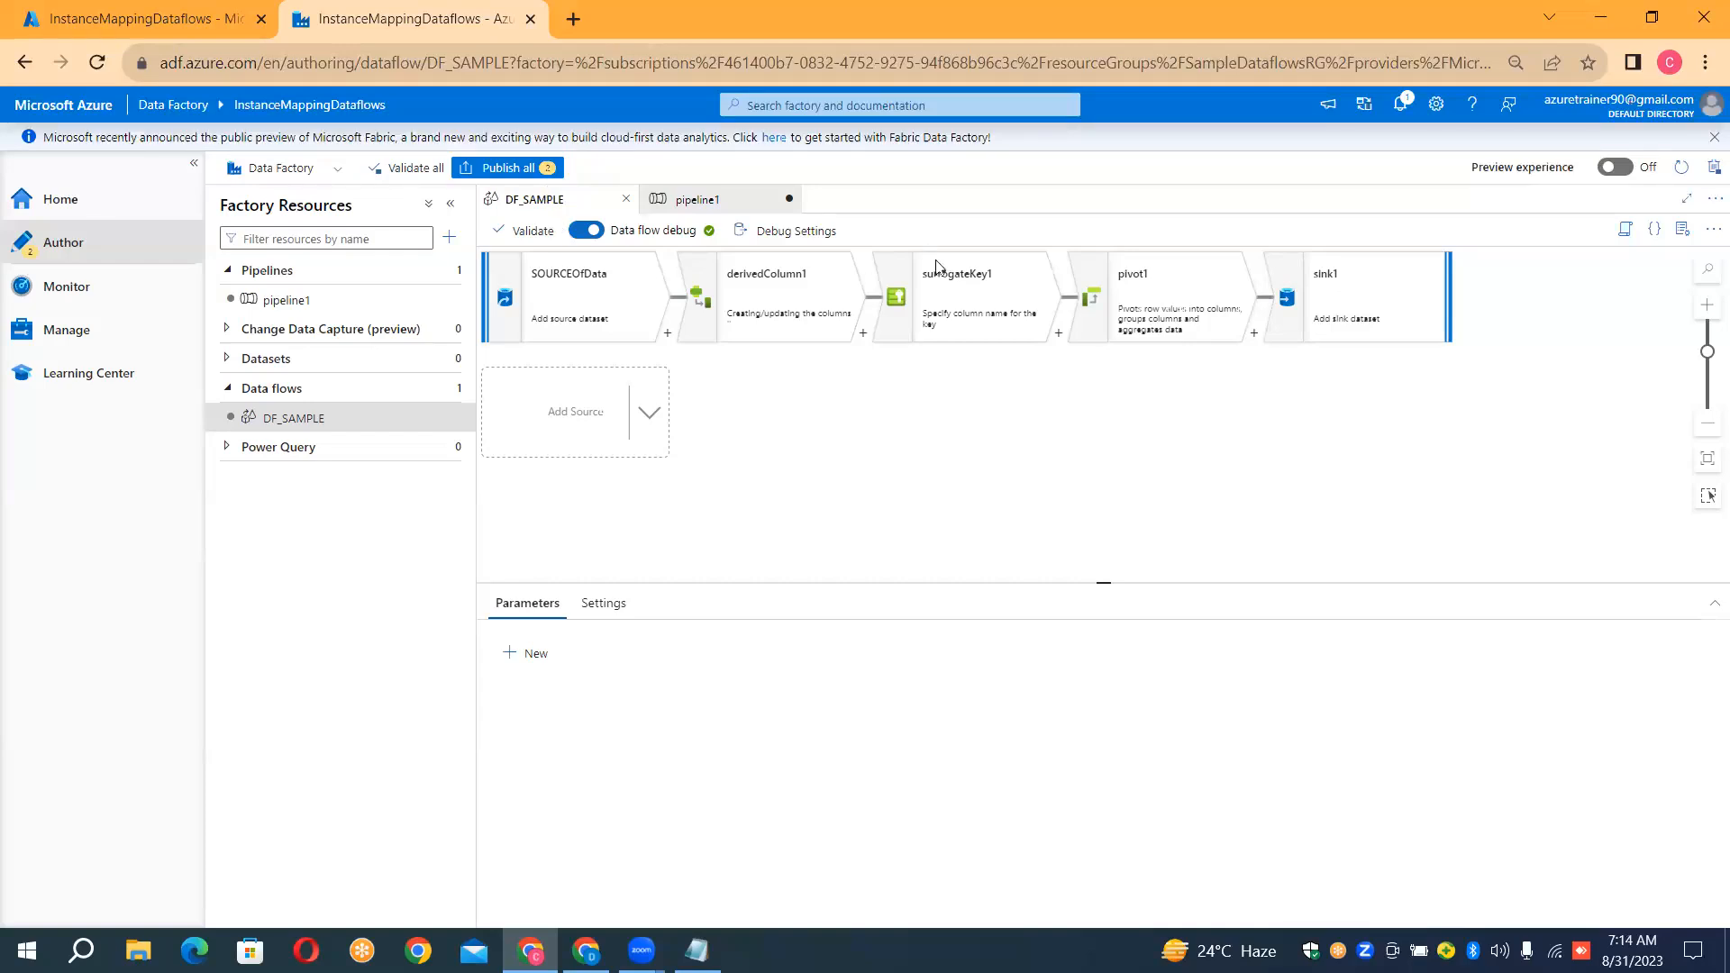
mouse_move(951, 267)
mouse_move(1146, 286)
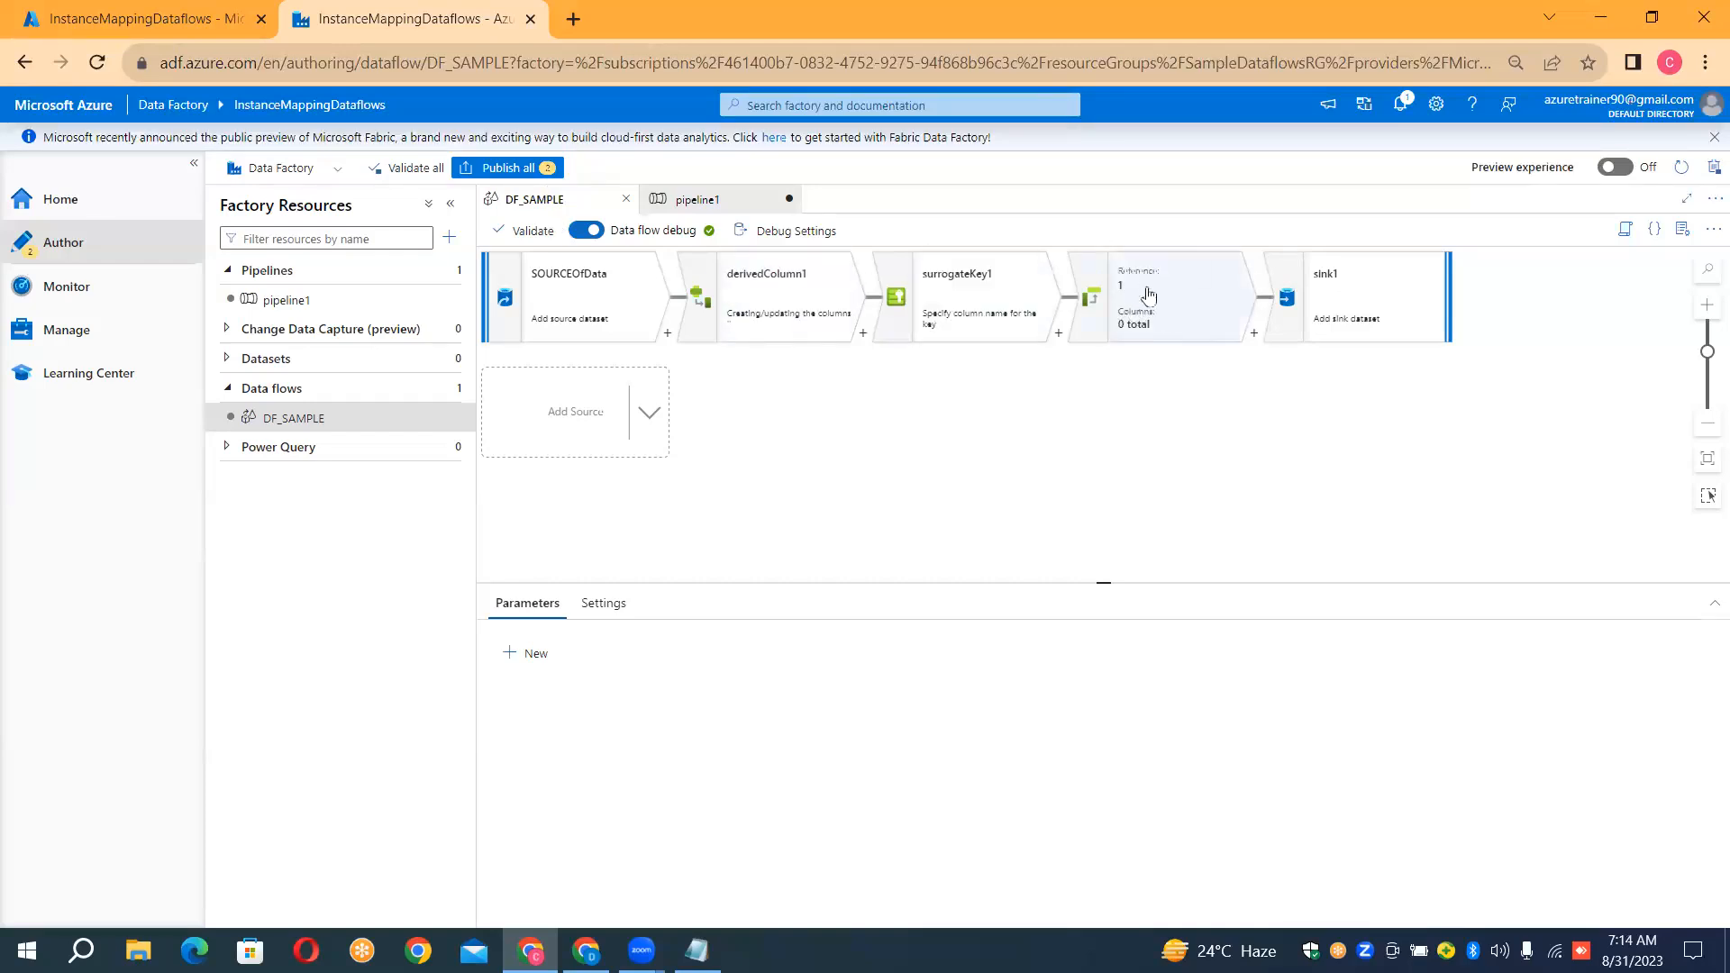
mouse_move(1320, 288)
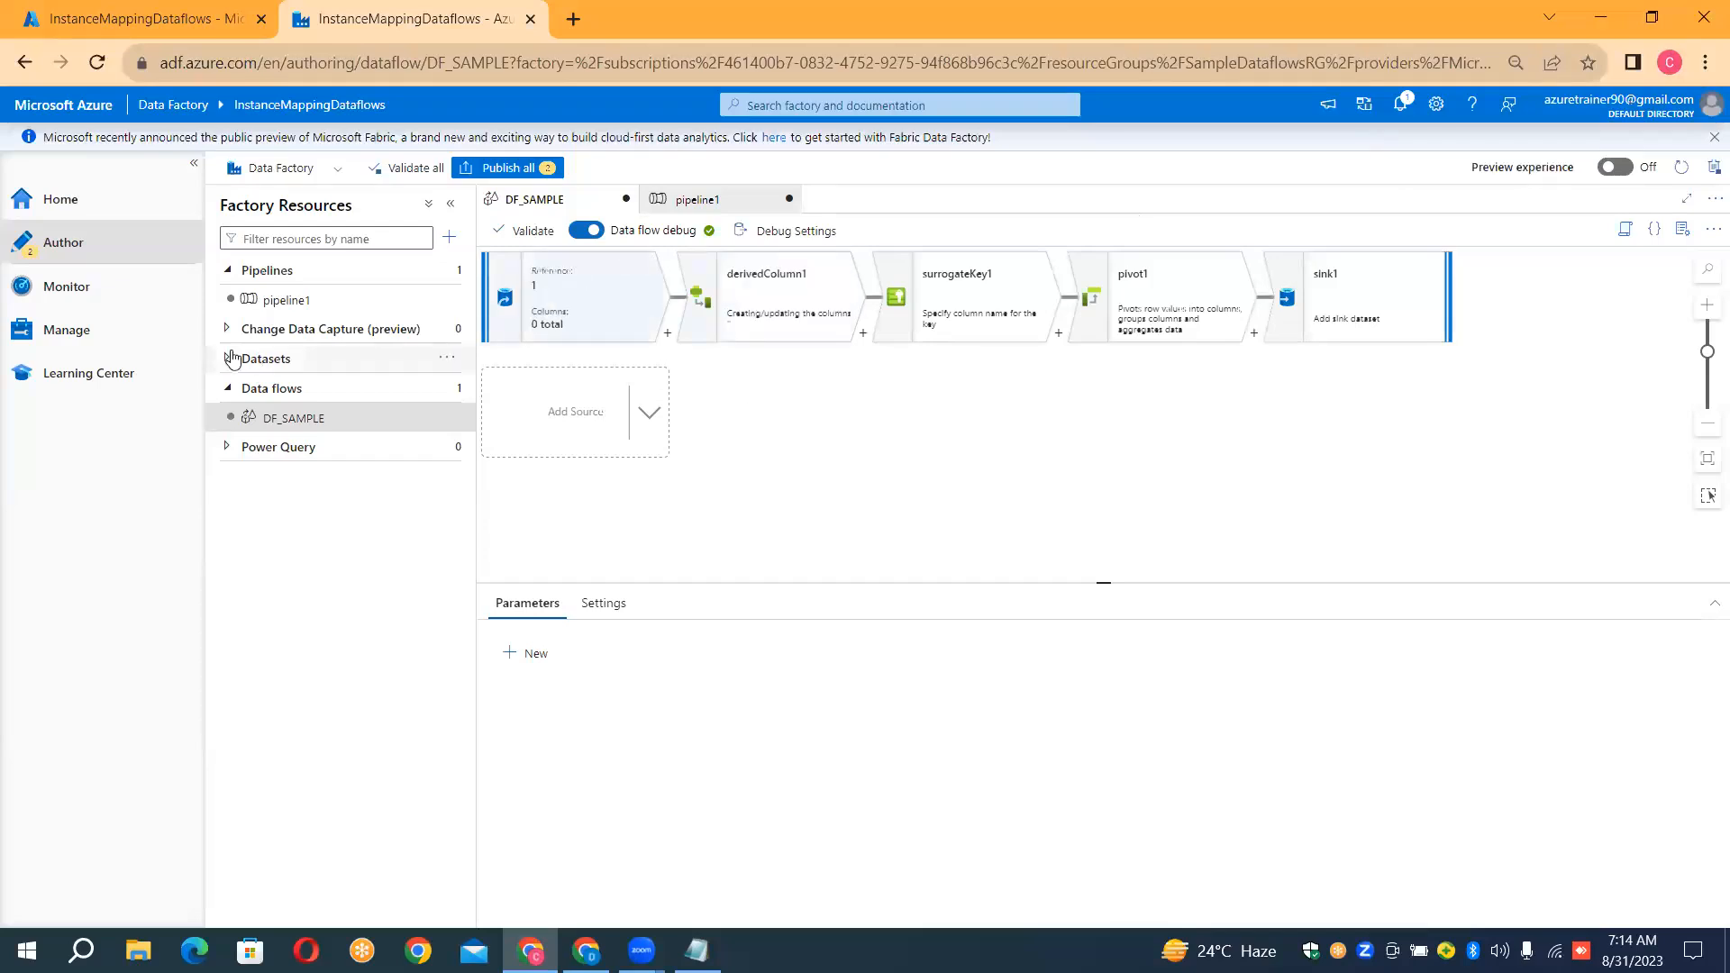
Open pipeline1 and examine the available move and transform activities and the data flow chosen in the Data flow activity's settings
left_click(296, 299)
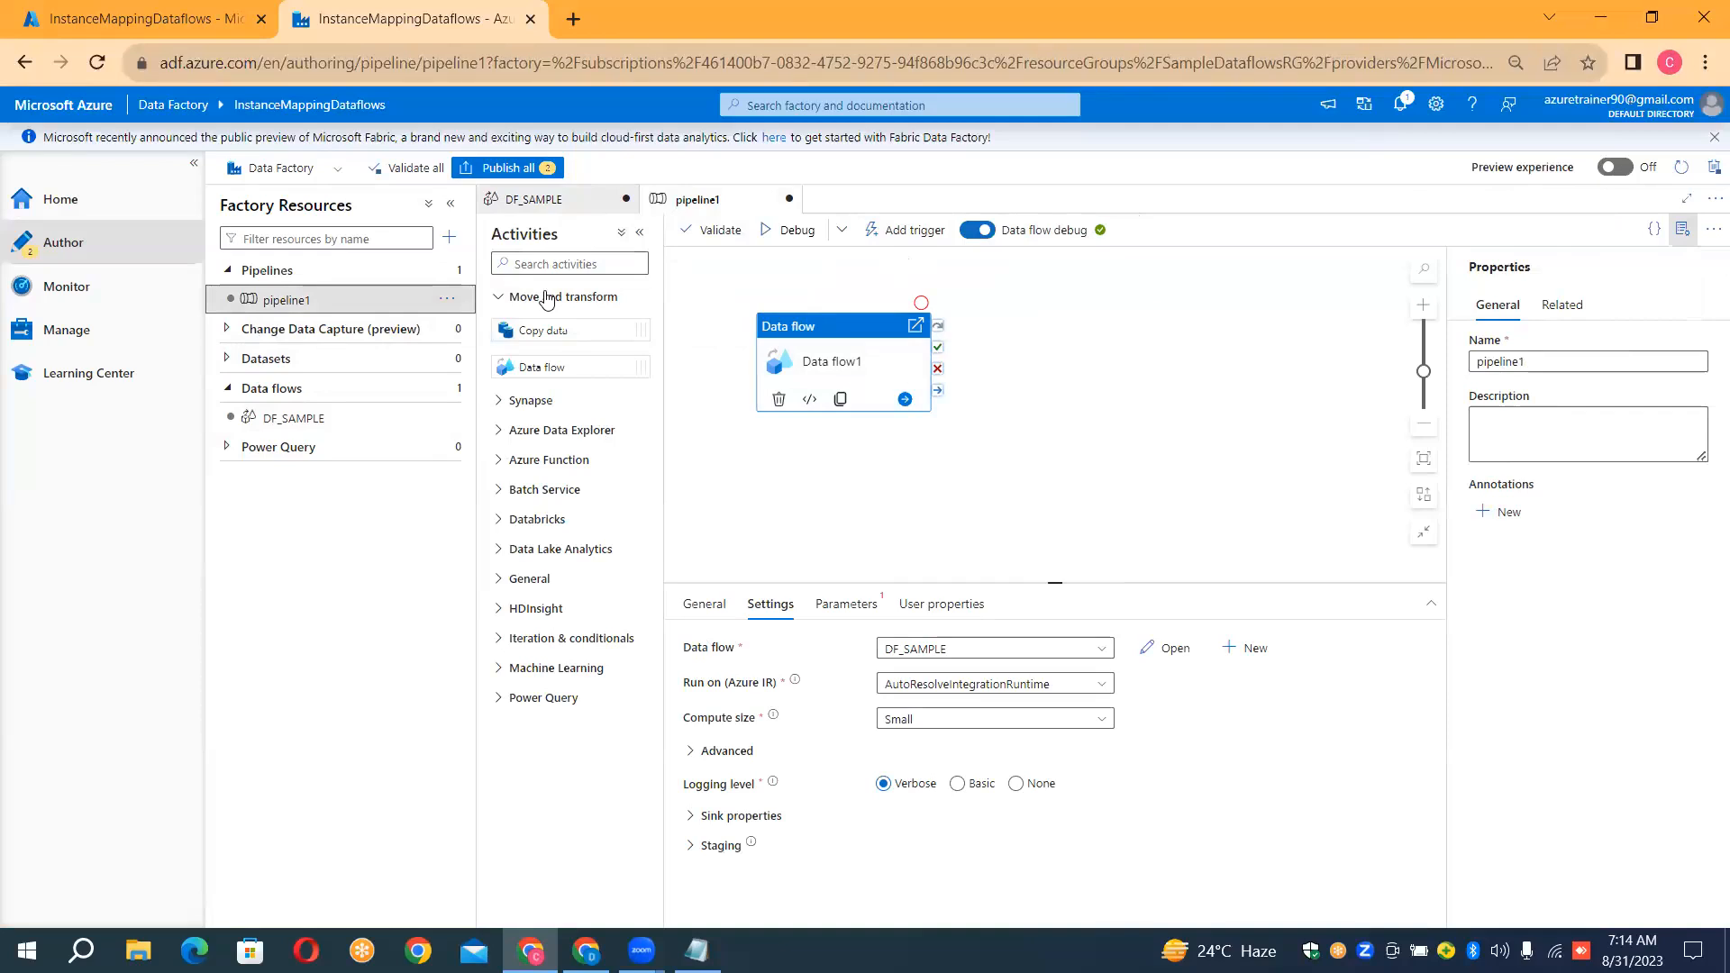
left_click(538, 300)
left_click(538, 300)
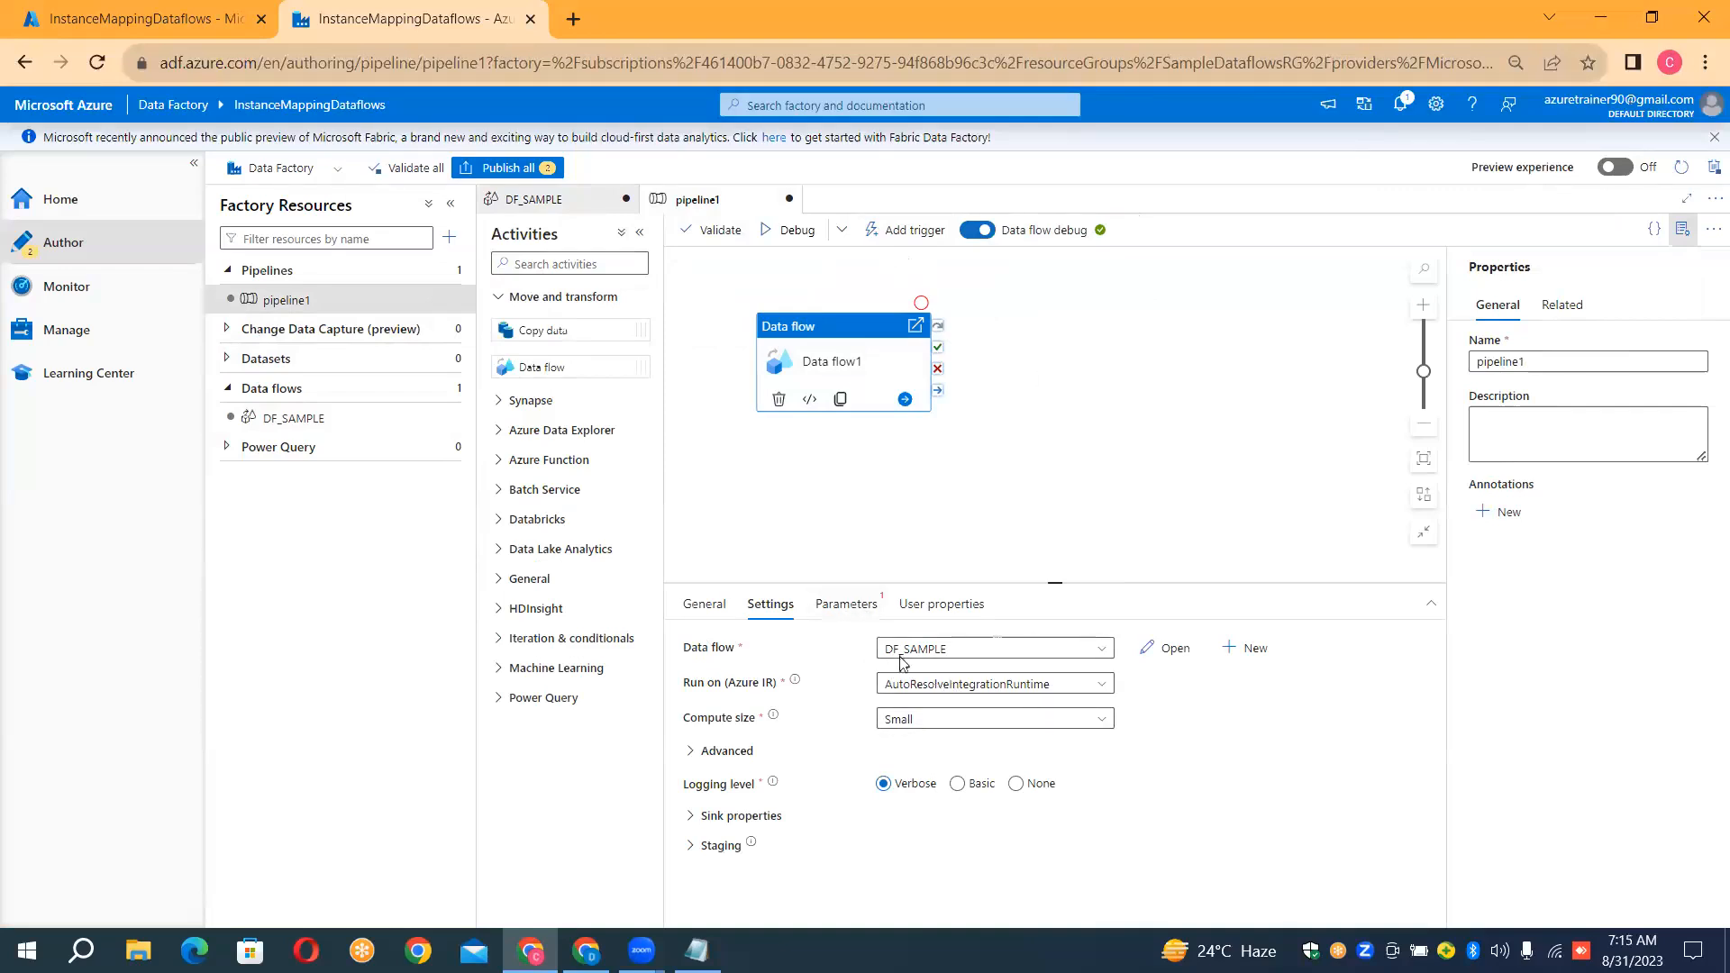
left_click(997, 655)
left_click(997, 655)
left_click(609, 39)
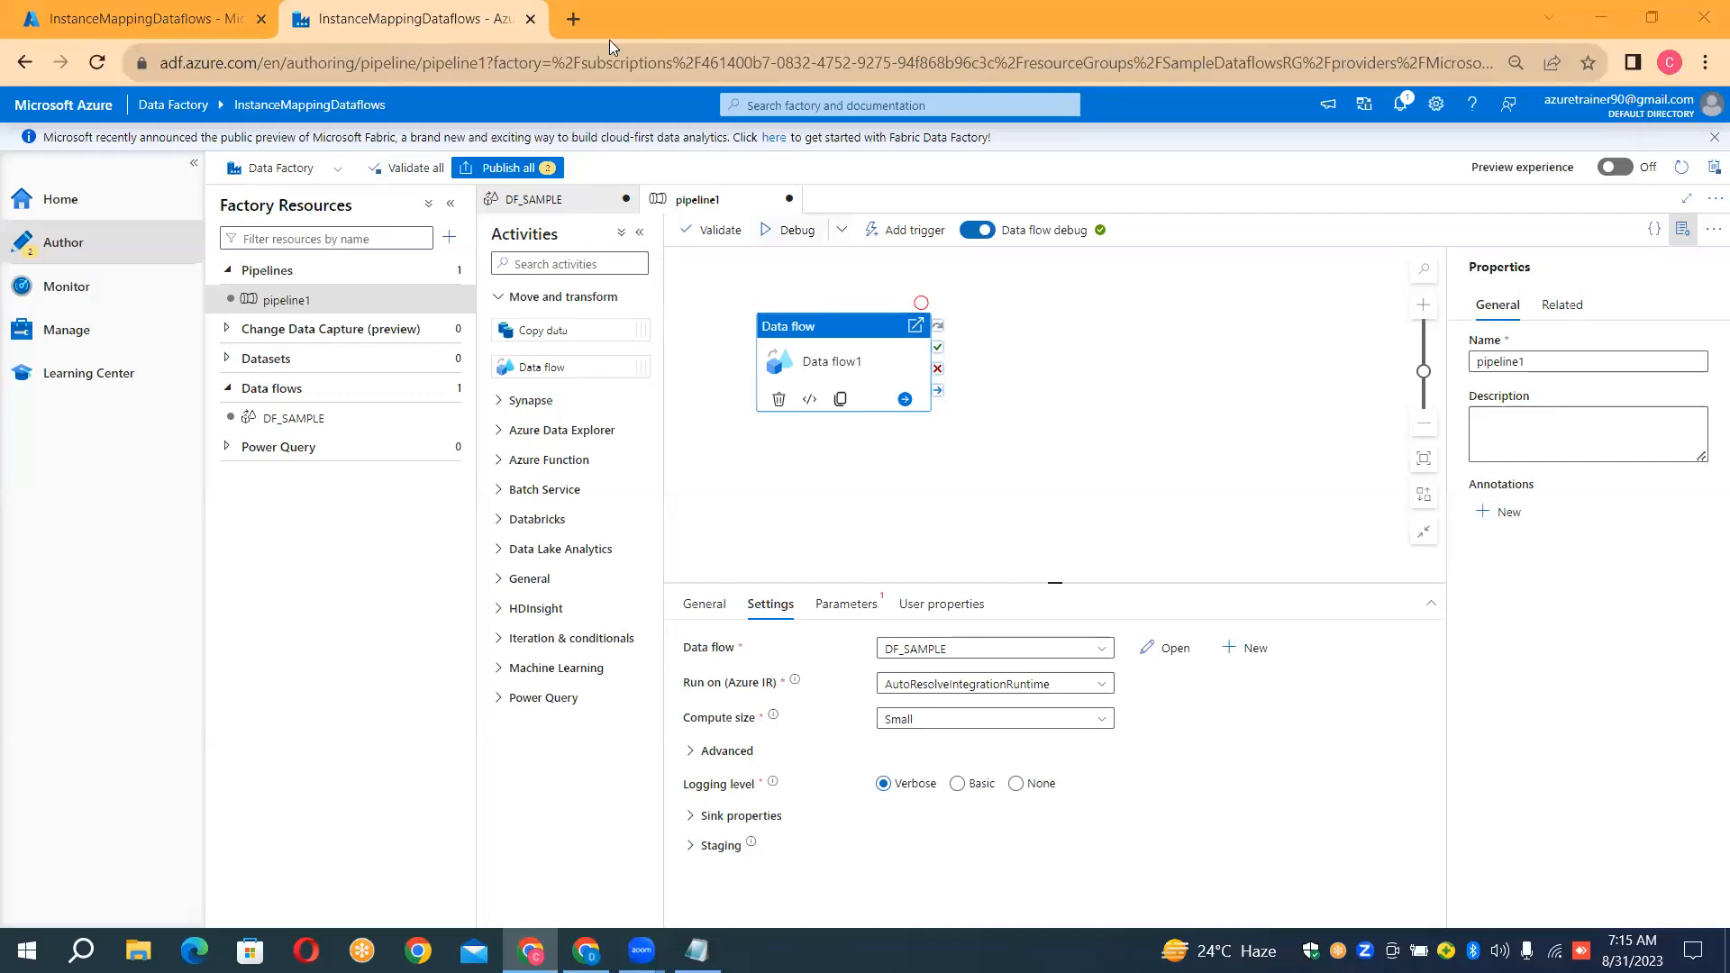